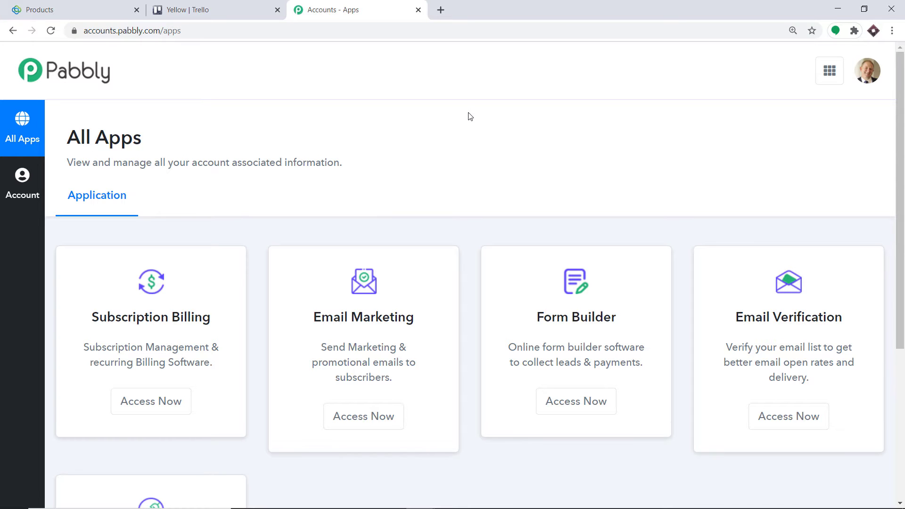
- Open Pabbly Connect and create a workflow named "Vtiger CRM to Trello"
scroll(469, 116, down, 5)
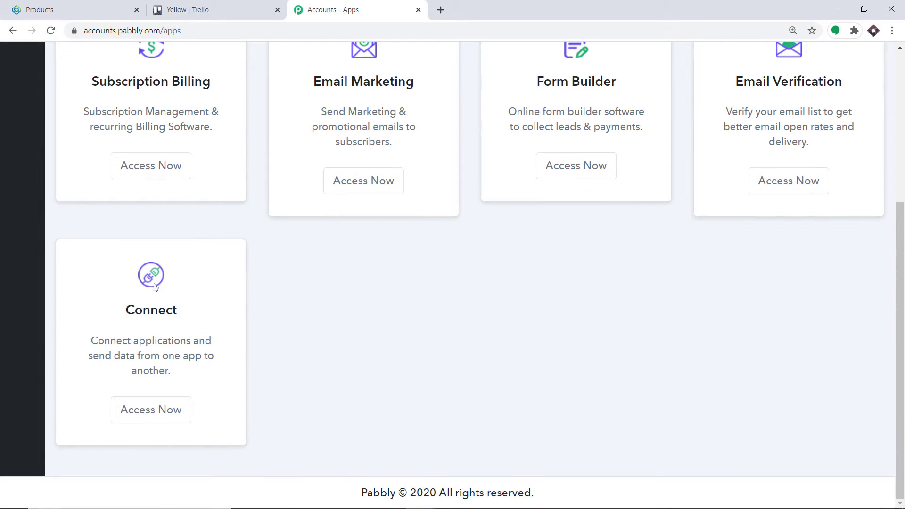
click(169, 405)
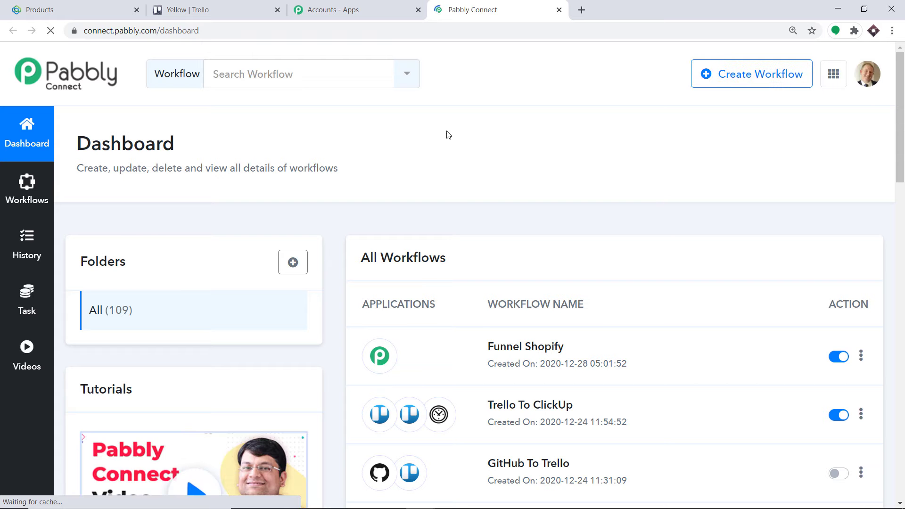
click(763, 79)
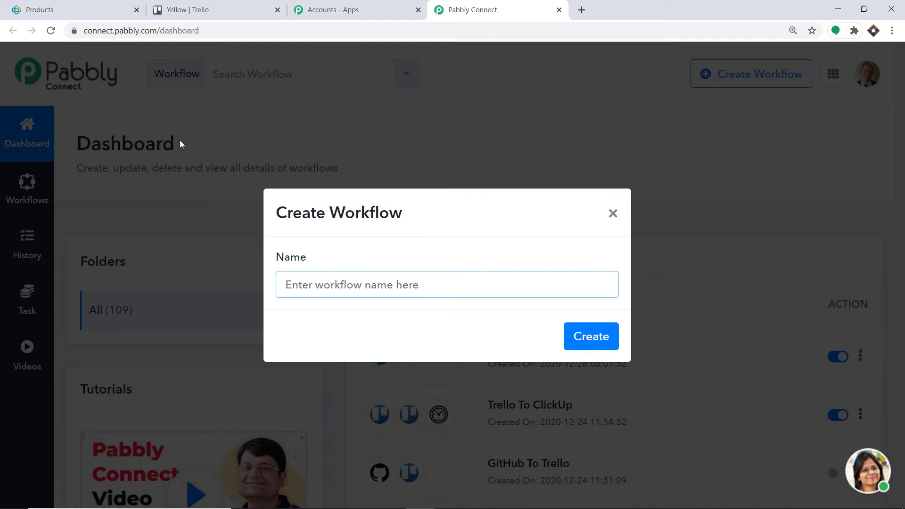
text(Vt)
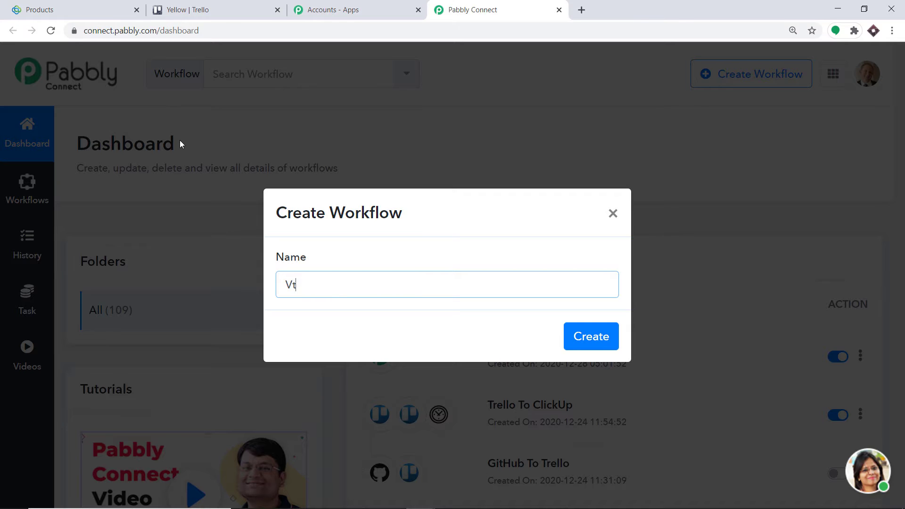
text(iger CRM to Trello)
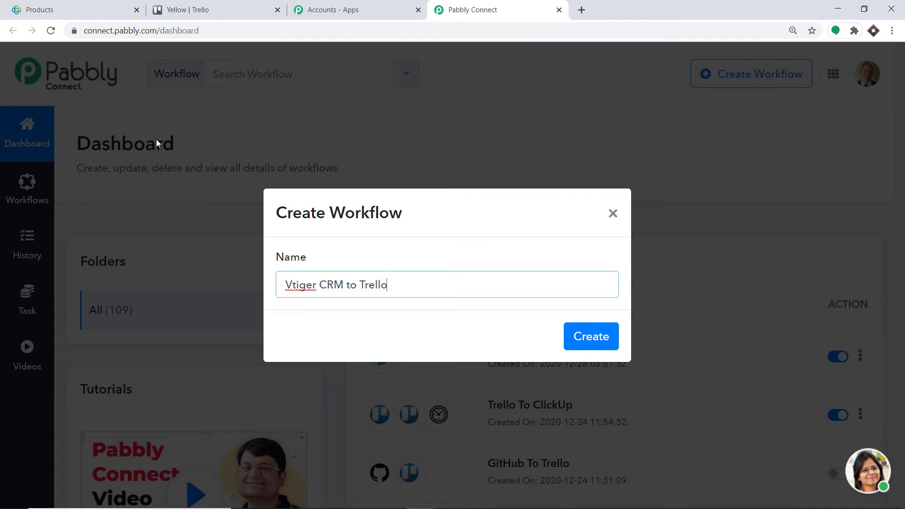
click(606, 339)
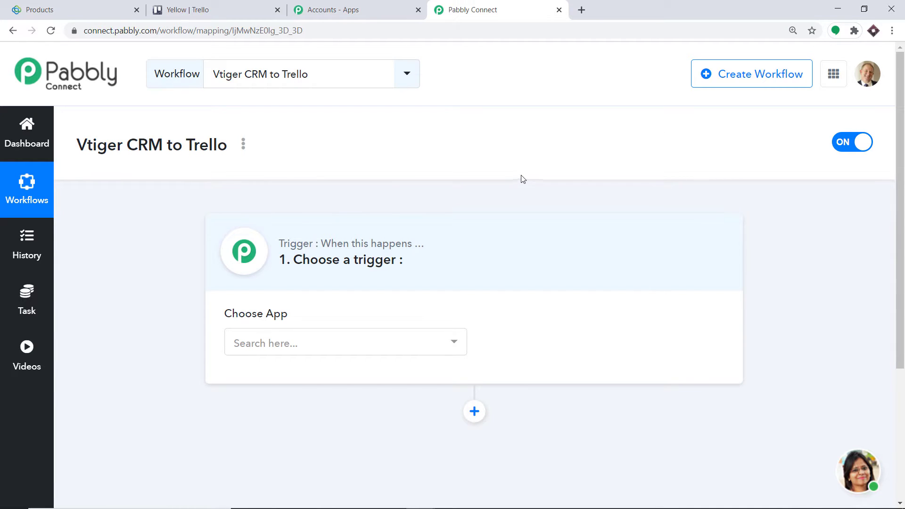
- Set the workflow's trigger app to Vtiger CRM with the trigger event New Product
click(273, 345)
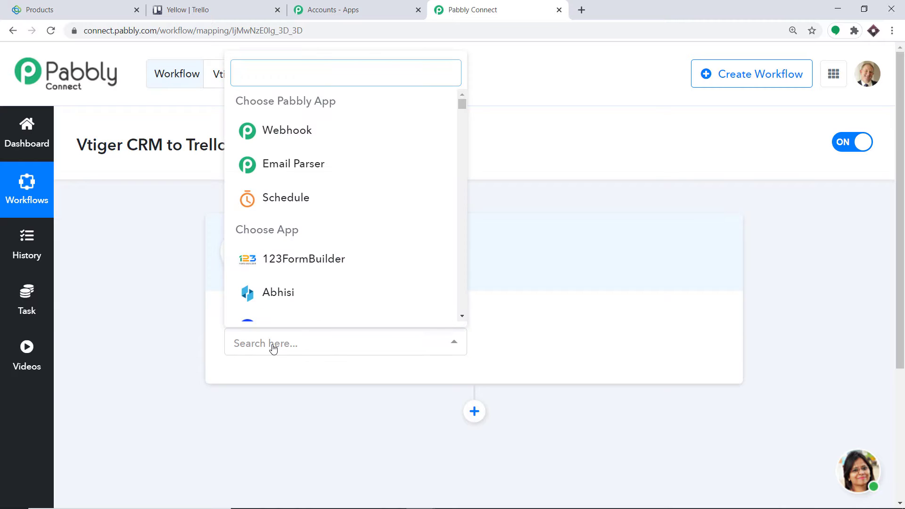
text(vt)
click(283, 301)
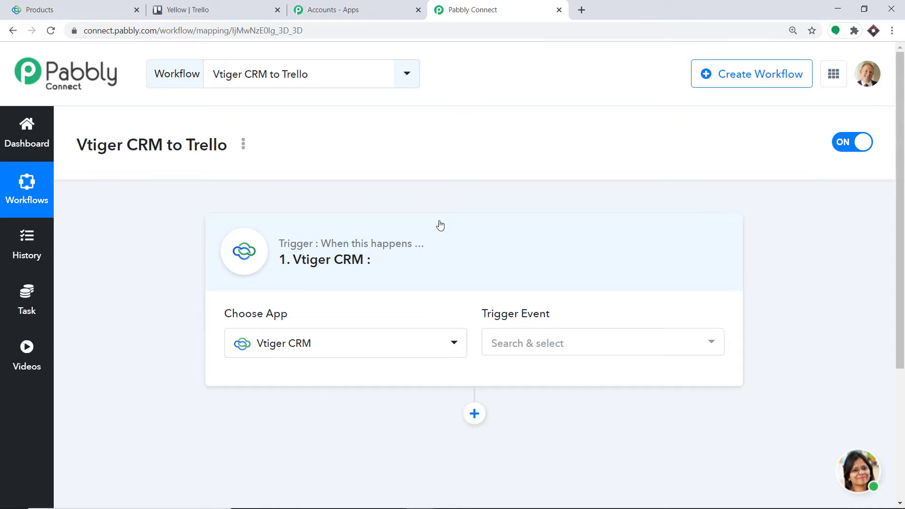
click(519, 343)
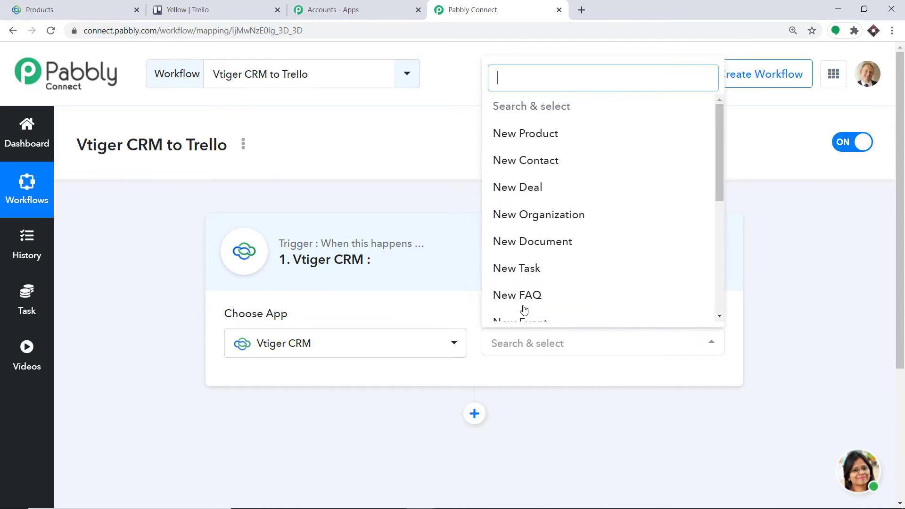
click(540, 137)
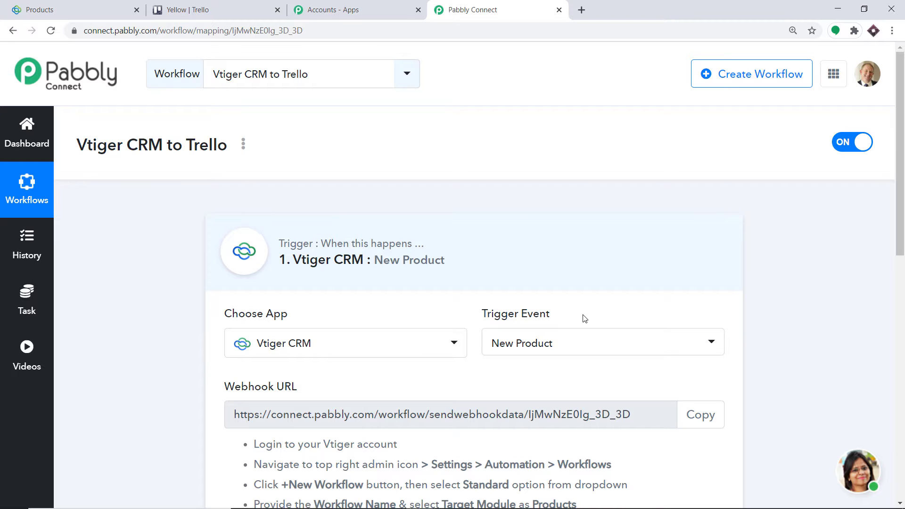
- Review the other available Vtiger trigger events and read the webhook setup instructions below the webhook URL
click(594, 341)
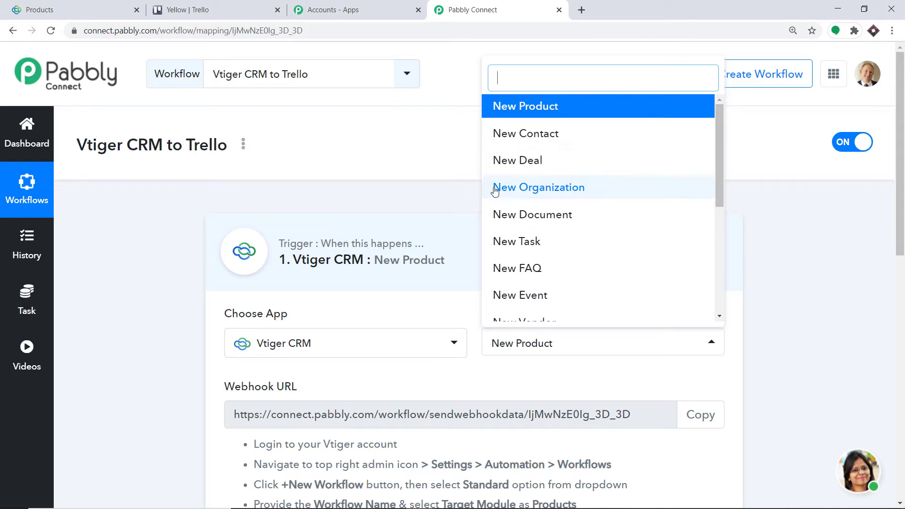
scroll(614, 221, down, 3)
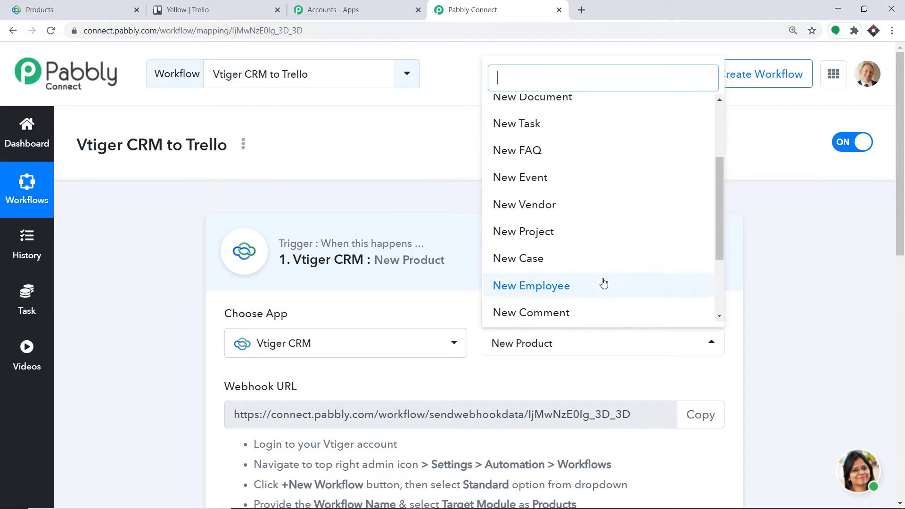
click(582, 372)
scroll(598, 267, down, 5)
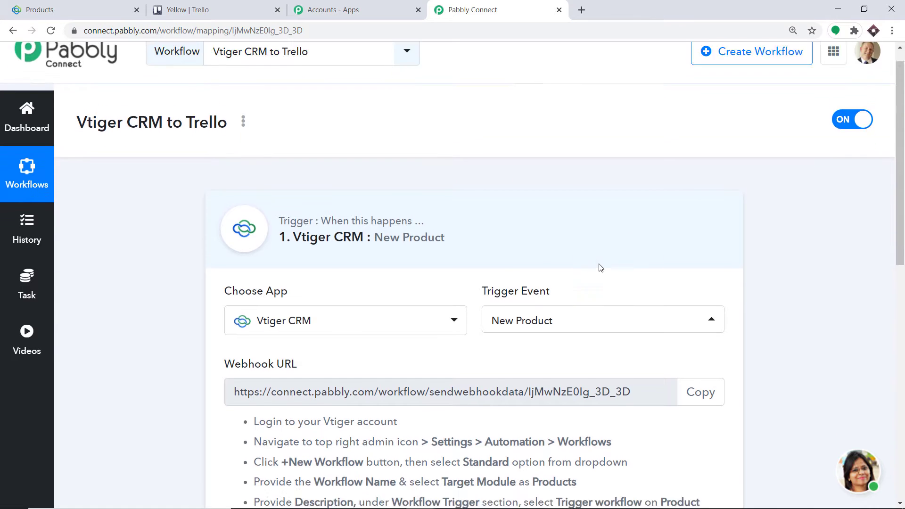
scroll(598, 269, down, 2)
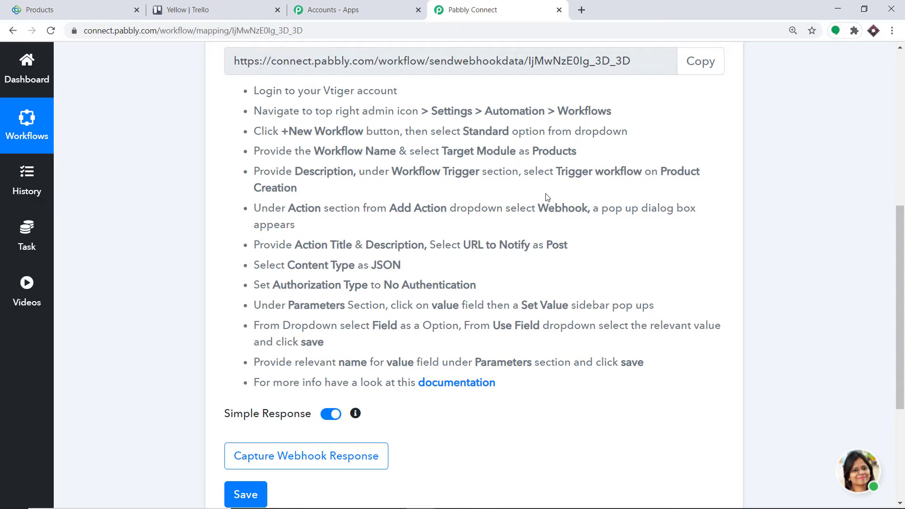
- Switch to Vtiger and start a new Standard workflow in the automation settings
click(47, 9)
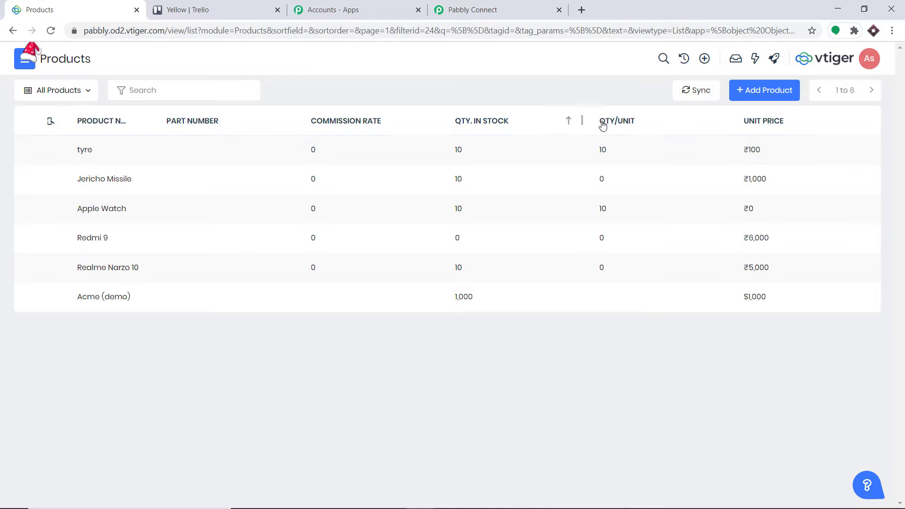
click(864, 63)
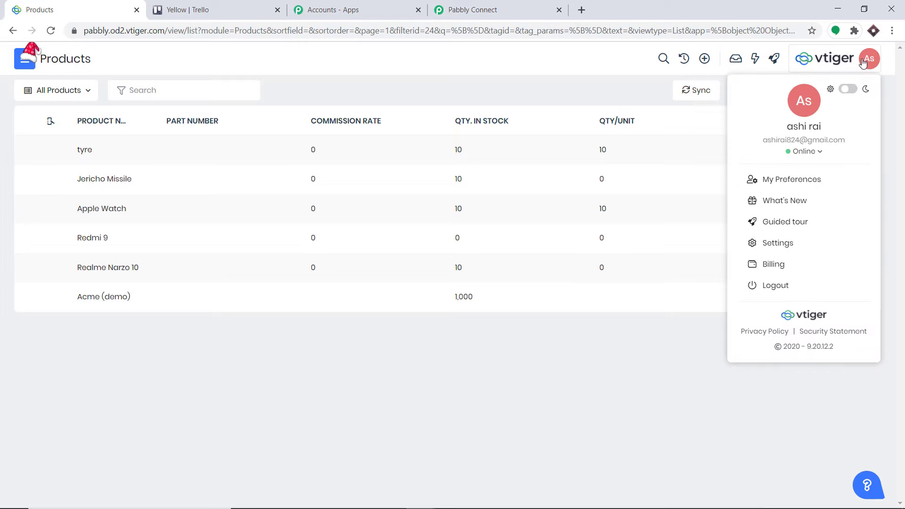
click(772, 243)
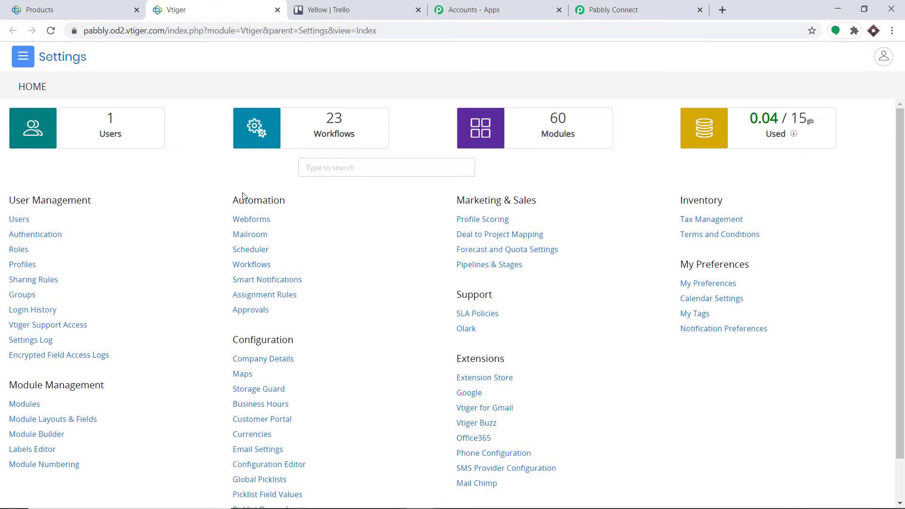
click(255, 267)
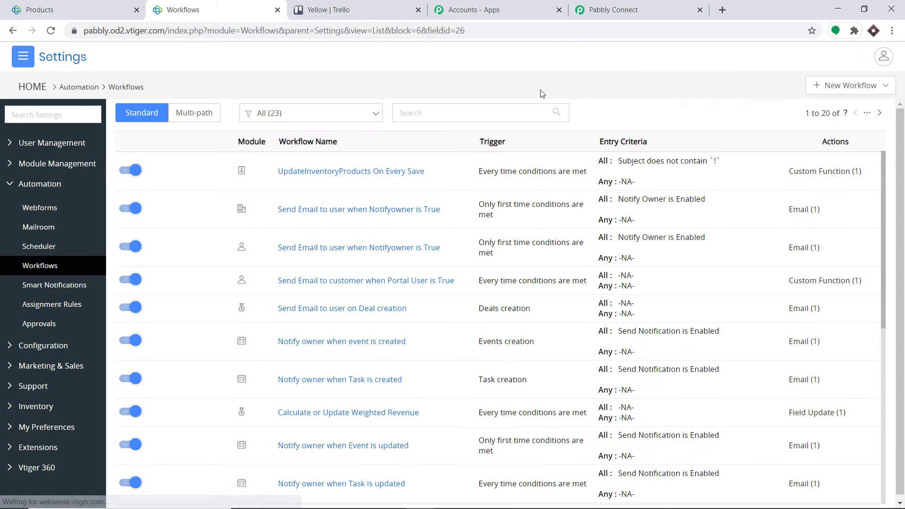
click(838, 88)
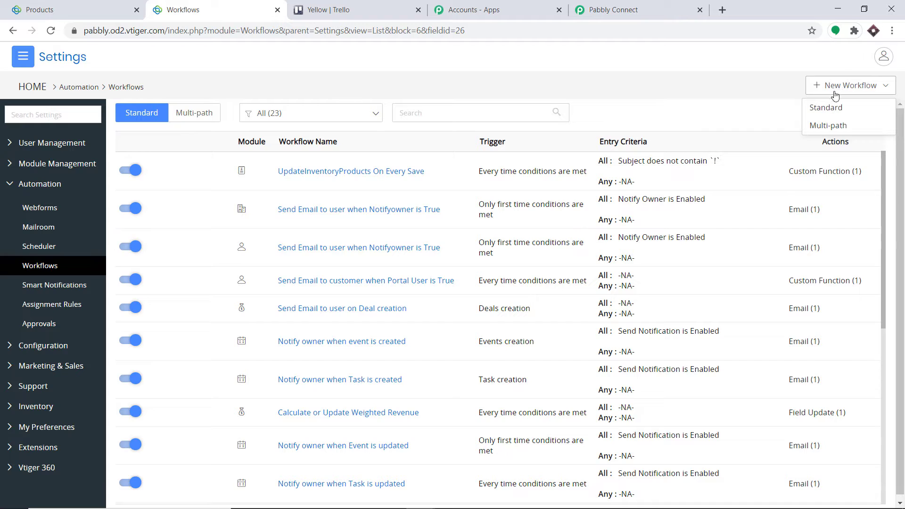
click(846, 113)
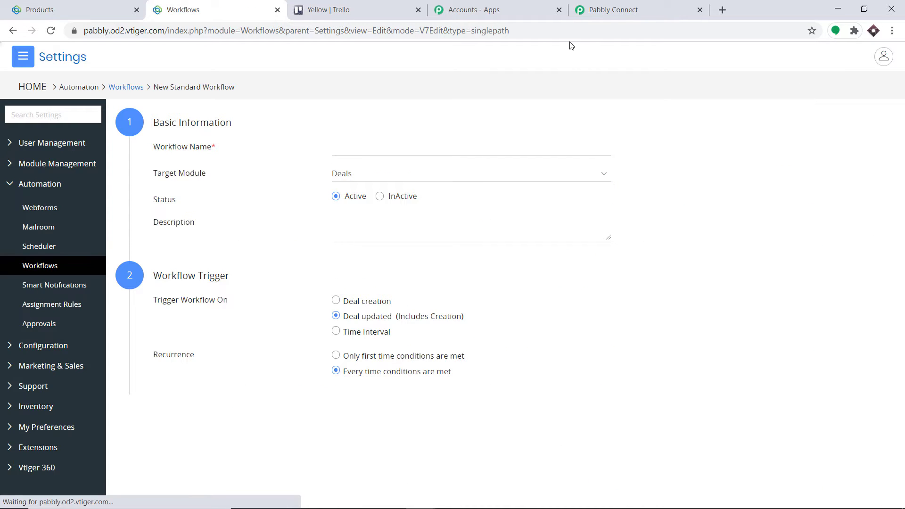
- Name the workflow "Vtiger Trello Path 1" and set its target module to Products
click(364, 147)
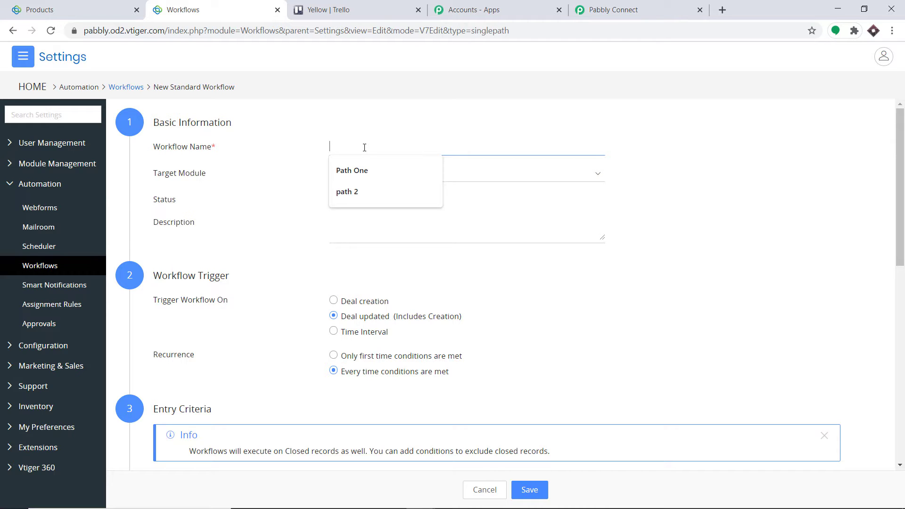
text(Vti)
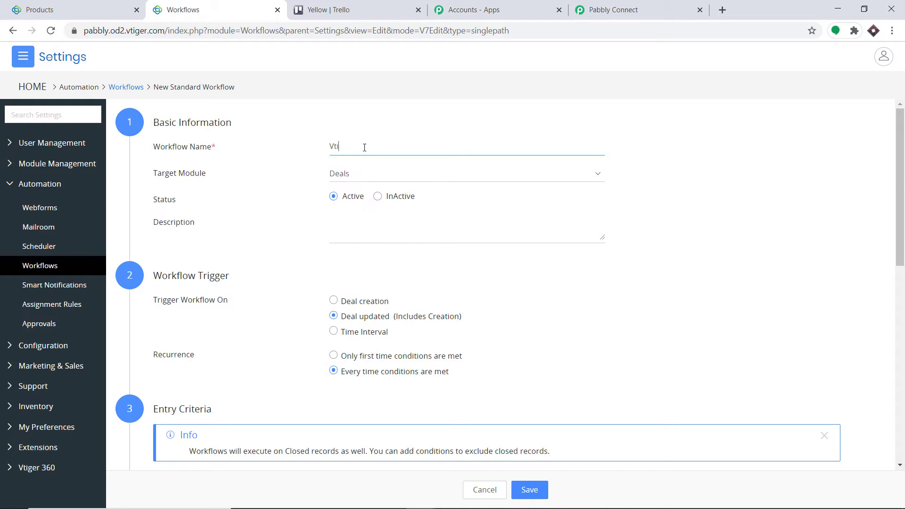
text(ger Trello Path 1)
scroll(453, 126, down, 1)
scroll(372, 131, up, 1)
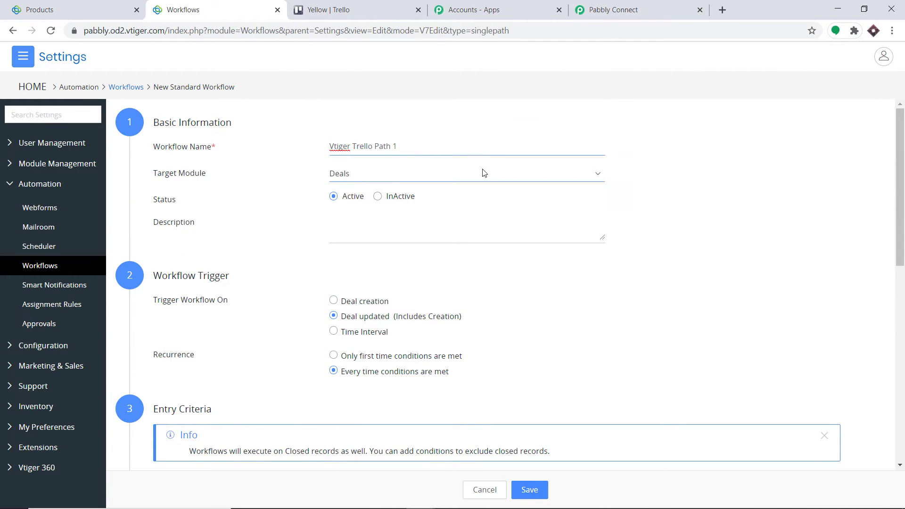
click(364, 180)
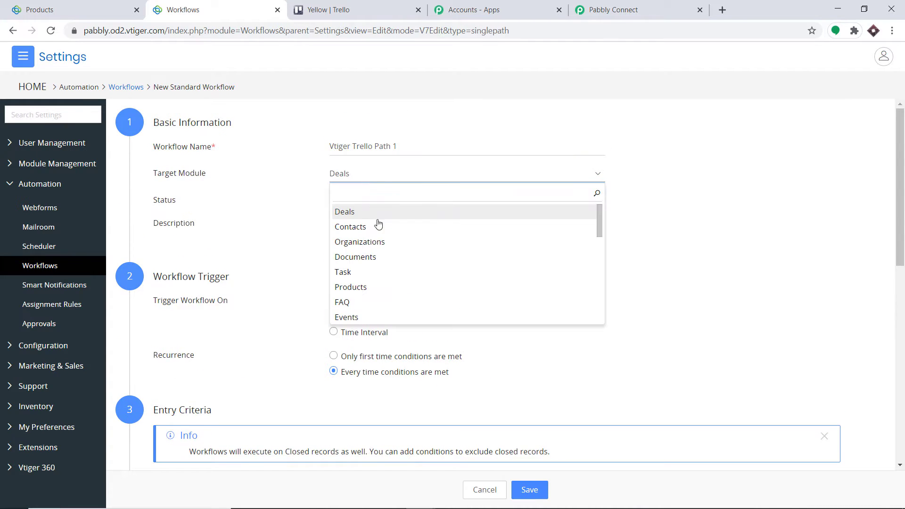
scroll(374, 225, down, 1)
click(360, 228)
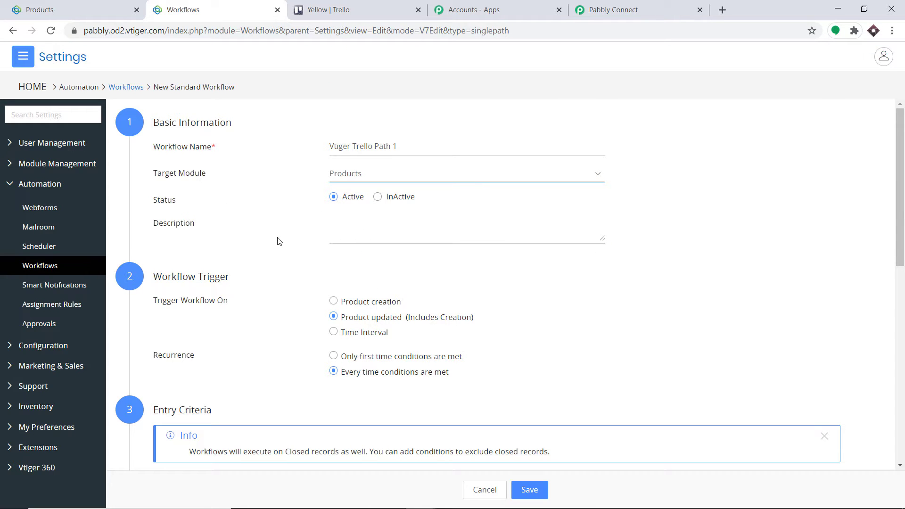
- Set the workflow to trigger on Product creation
scroll(295, 229, down, 1)
scroll(322, 219, down, 1)
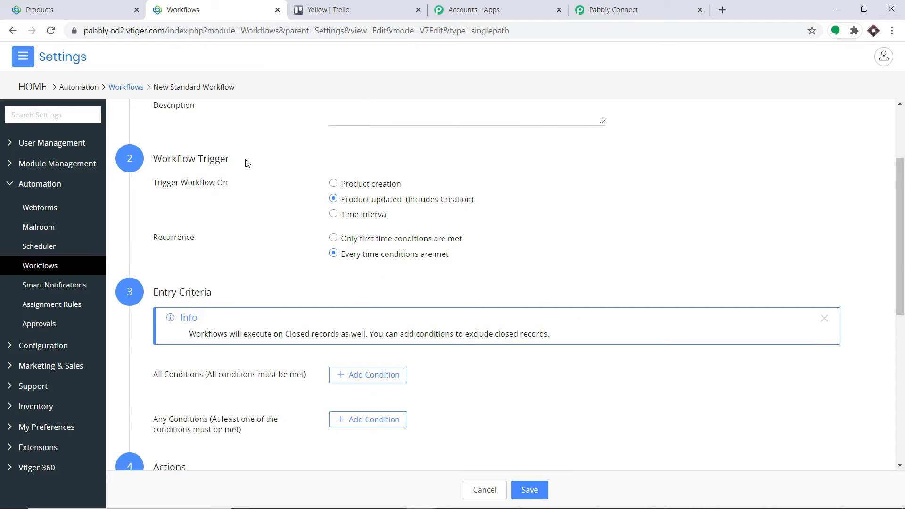
click(337, 184)
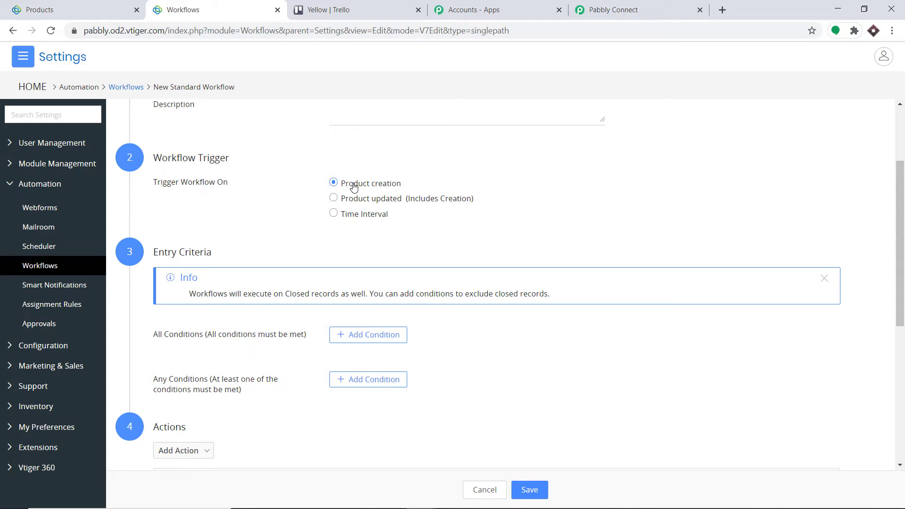
- Add a Webhook action to the workflow and title it "Workflow 1"
scroll(428, 189, down, 3)
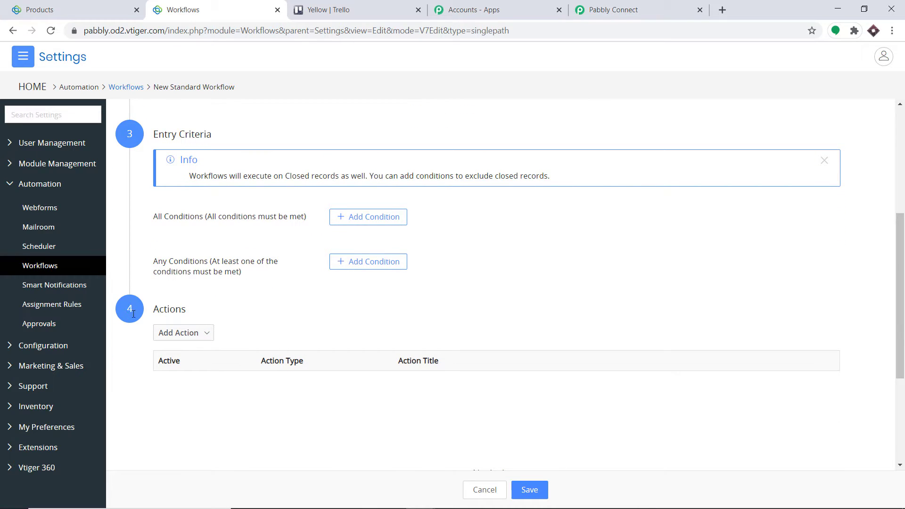
click(183, 333)
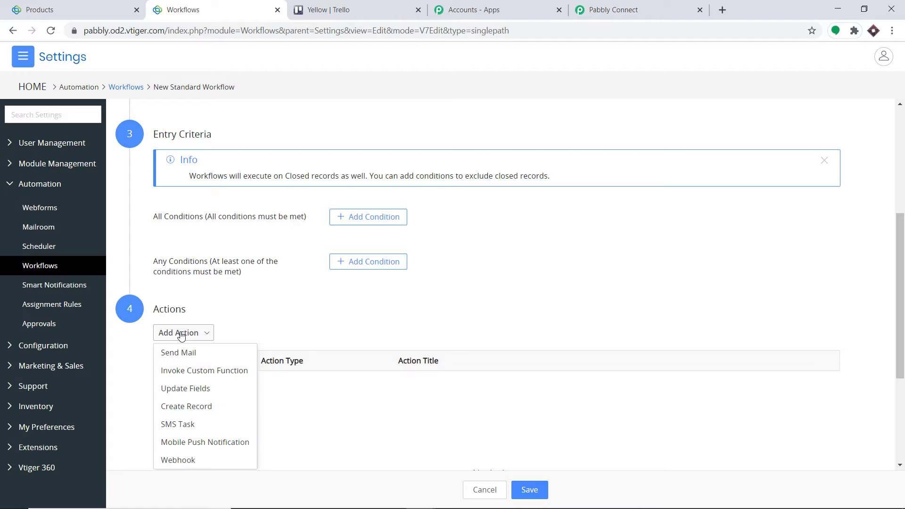
click(191, 460)
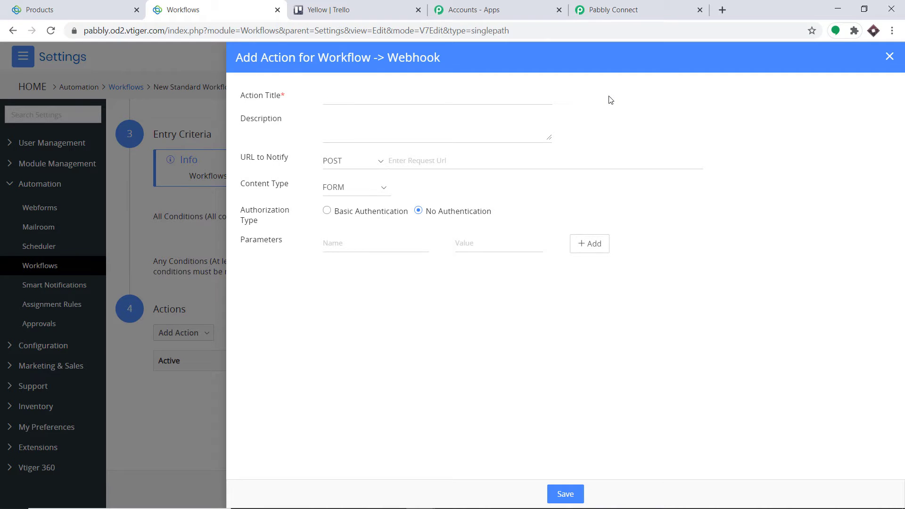
click(502, 91)
click(439, 94)
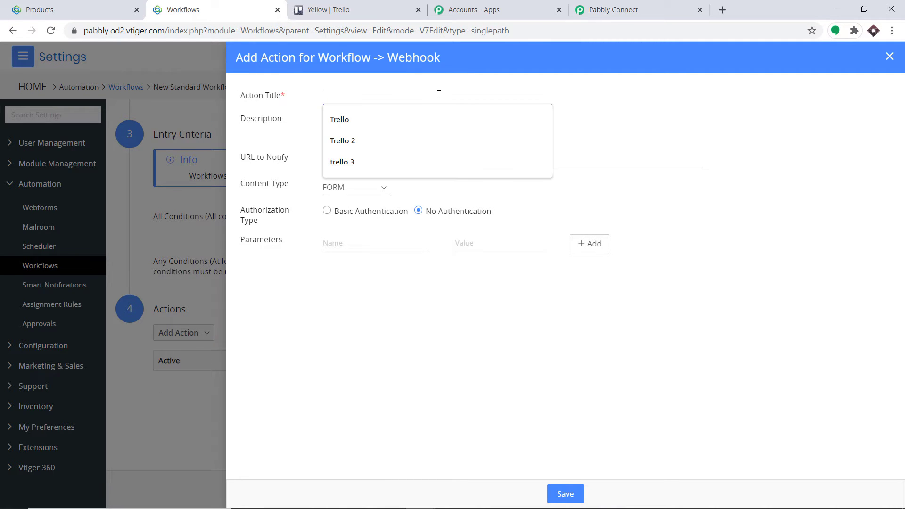
text(Workflow 1)
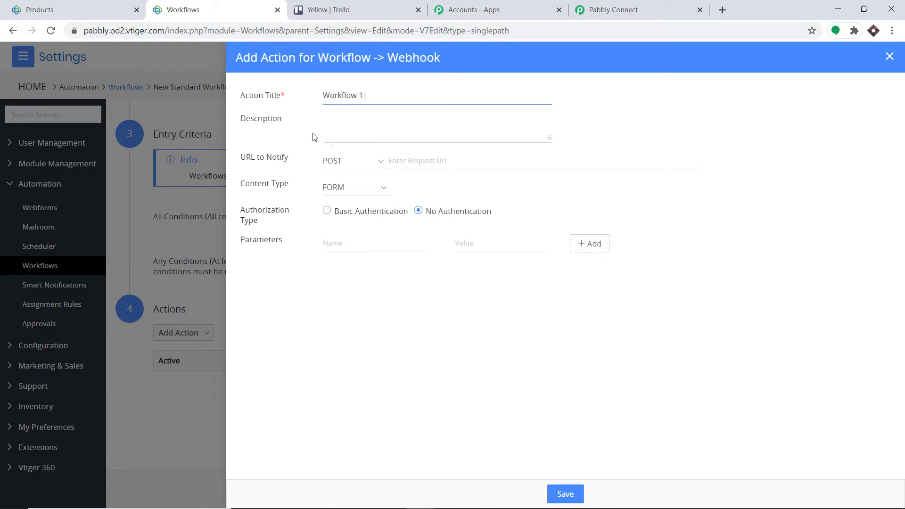
- Choose POST as the webhook's request method and JSON as its content type
click(336, 161)
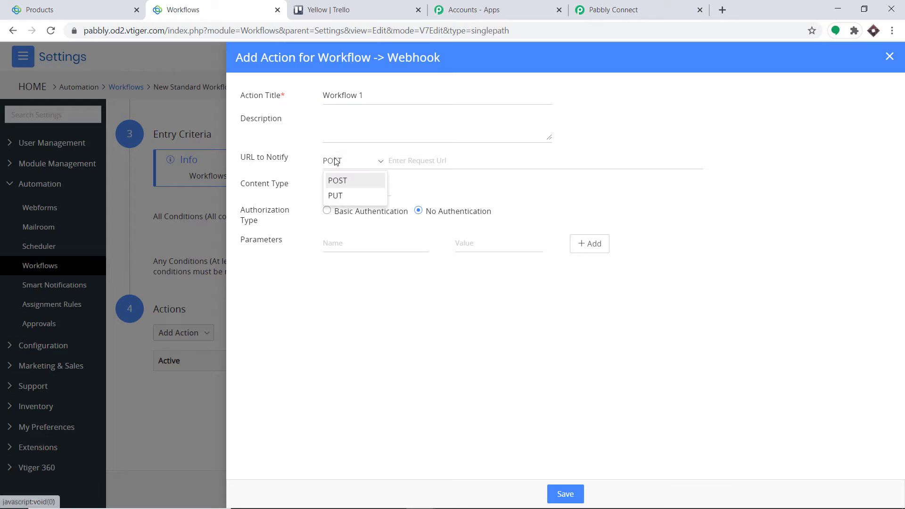
click(344, 183)
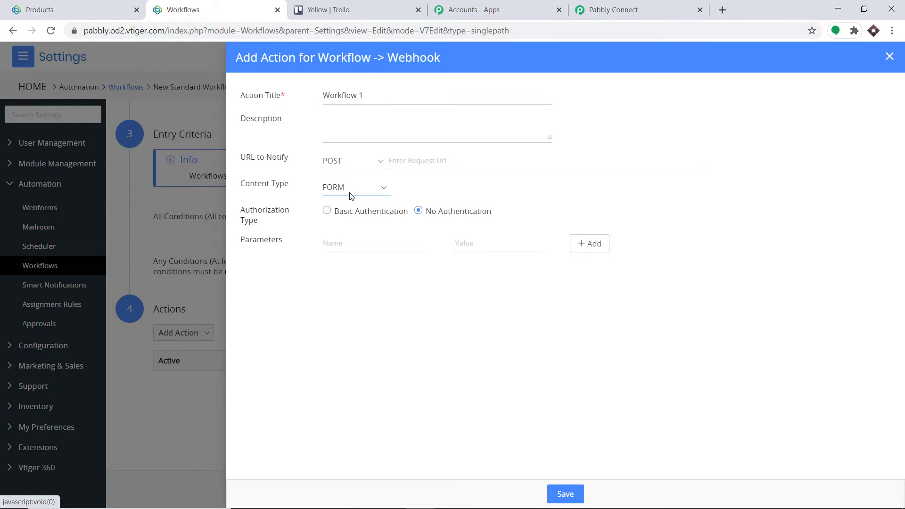
click(352, 191)
click(352, 223)
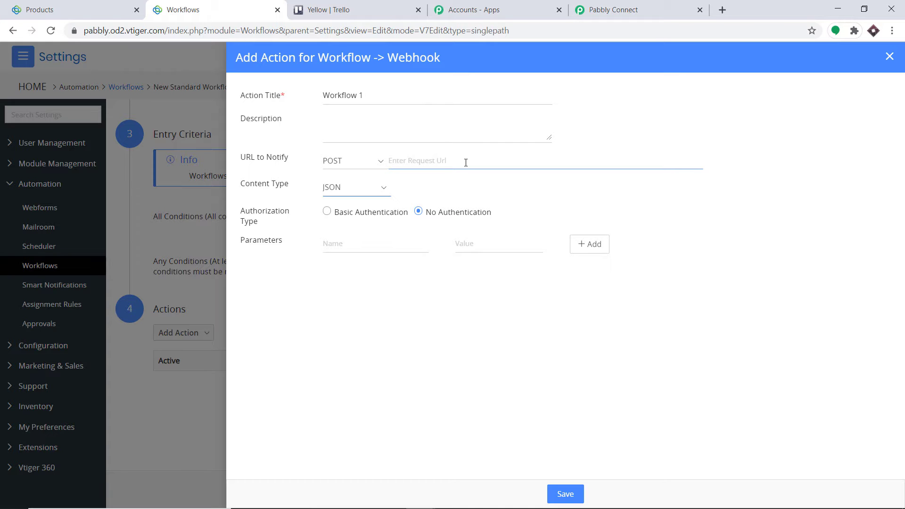
- Copy the webhook URL from the Pabbly Connect workflow into the URL to Notify field of the Vtiger webhook action
click(655, 8)
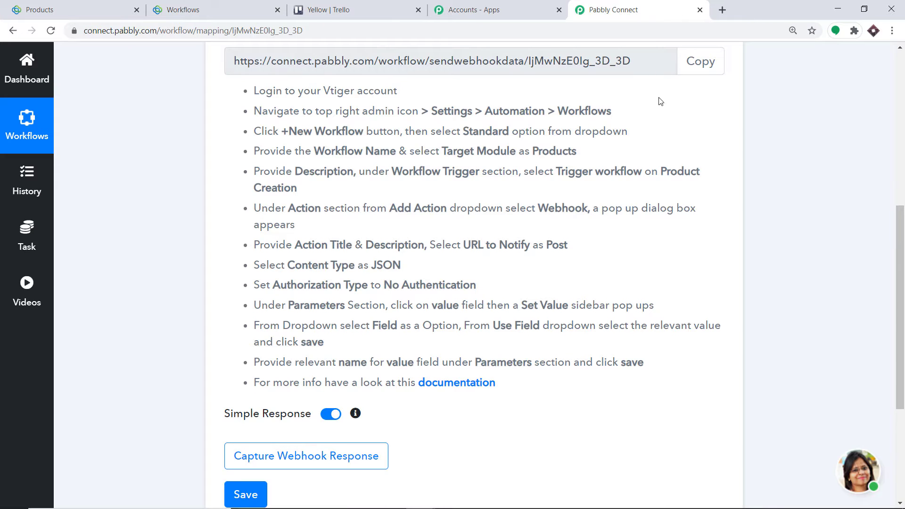
scroll(661, 102, up, 1)
scroll(672, 118, up, 1)
click(709, 121)
key(ctrl+c)
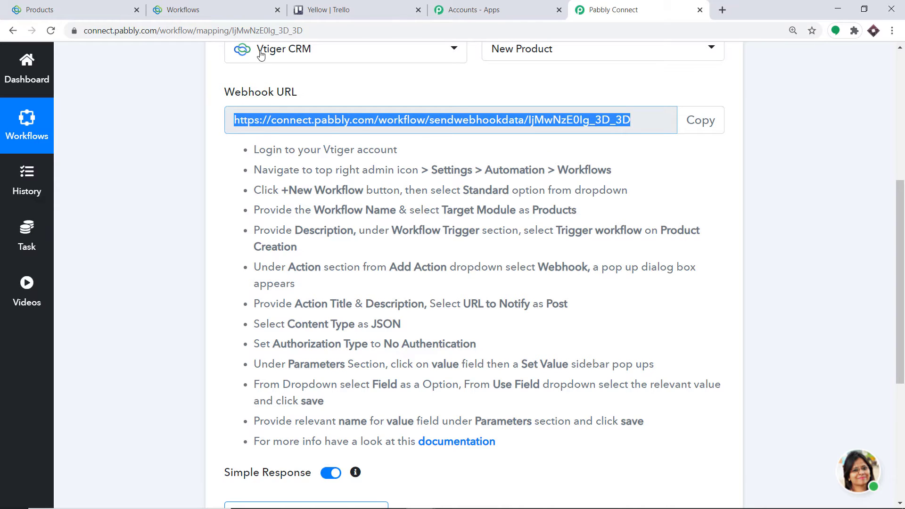
click(243, 7)
click(391, 163)
right_click(391, 163)
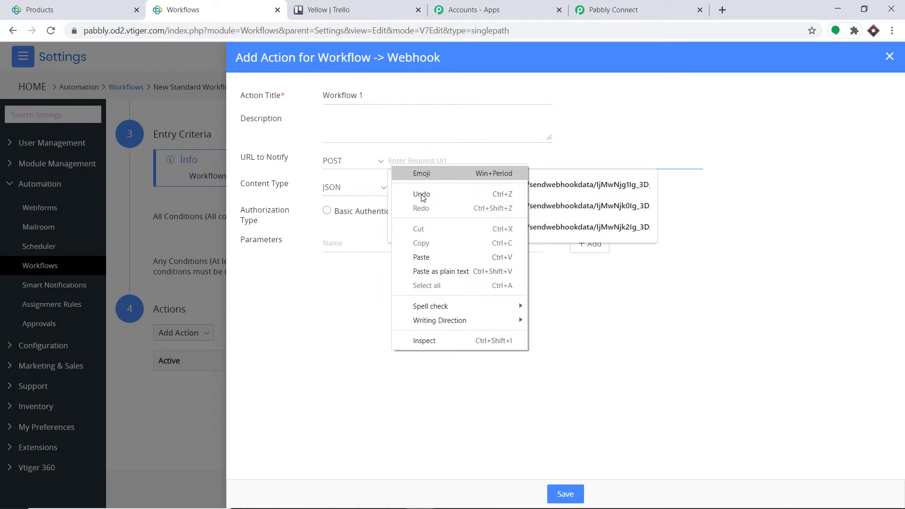
click(428, 254)
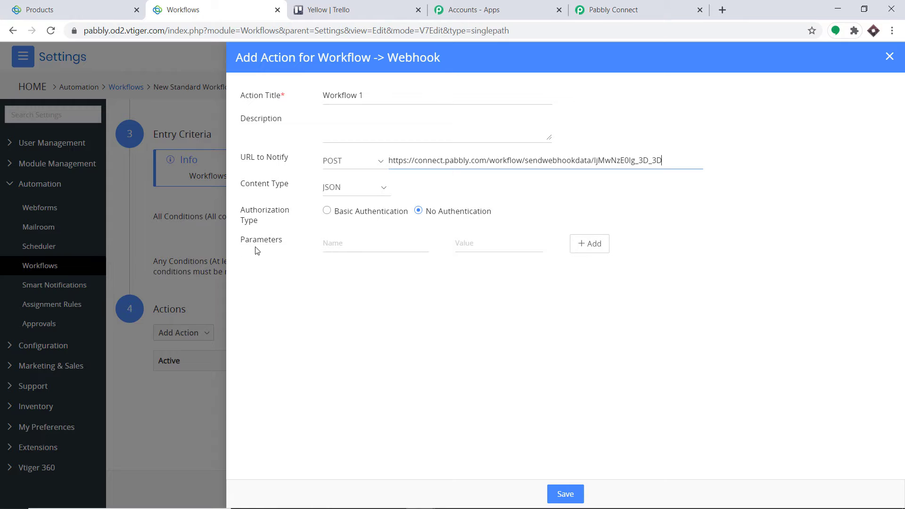
- Open a new product form from Vtiger's product list to check which product fields are available
click(325, 250)
click(39, 10)
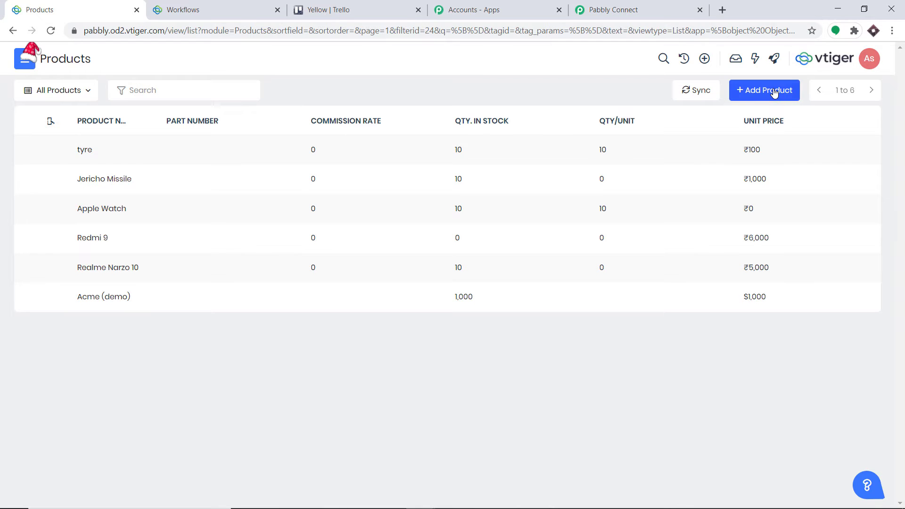
click(774, 91)
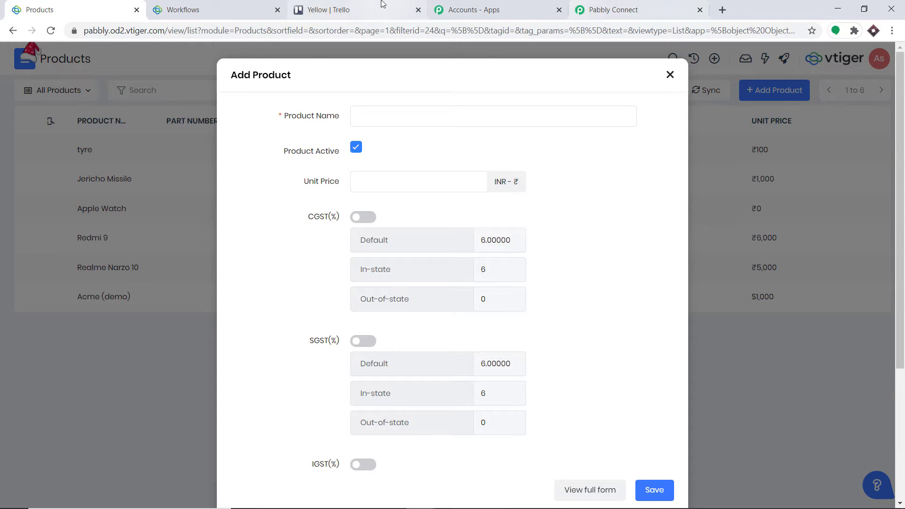
- In the Vtiger webhook action, set the first parameter's value type to Field and choose Product Name
click(224, 5)
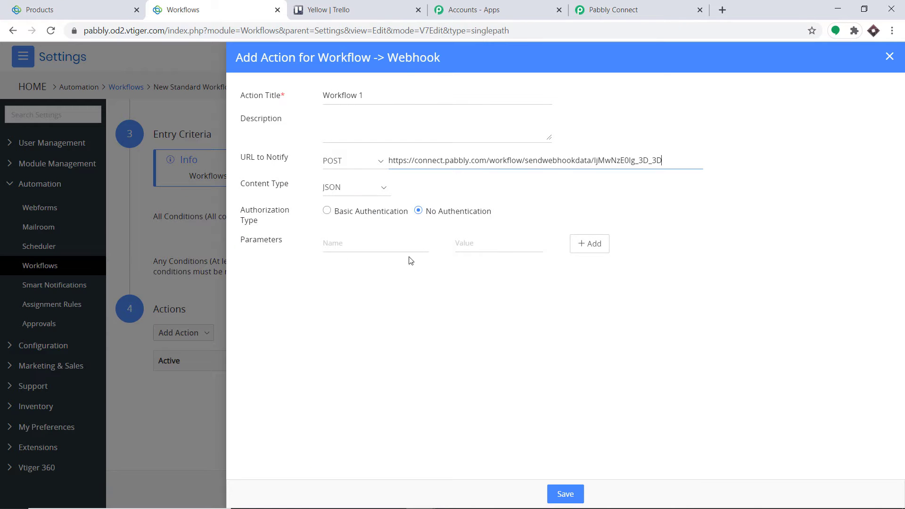
click(483, 243)
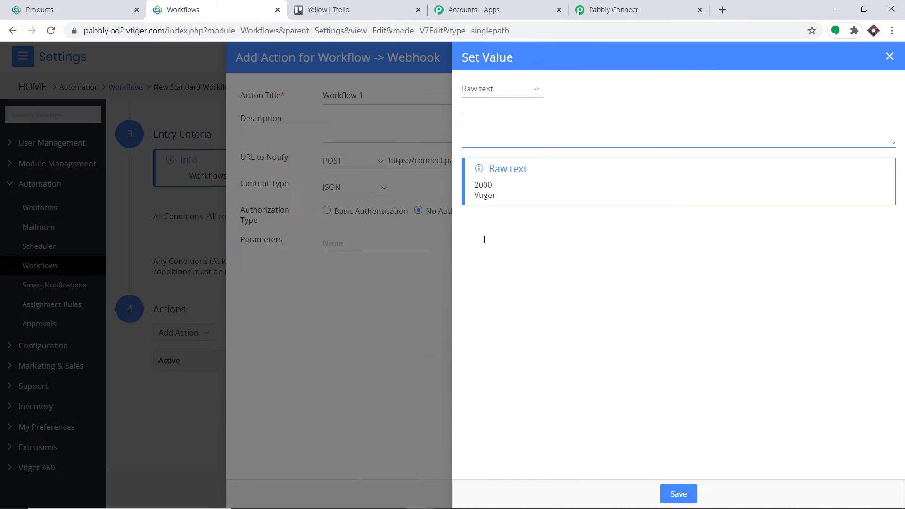
click(498, 89)
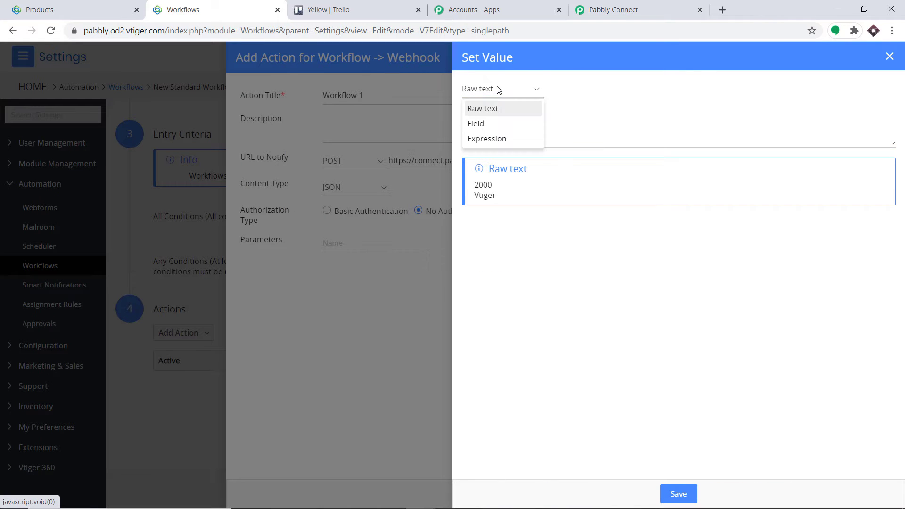
click(495, 124)
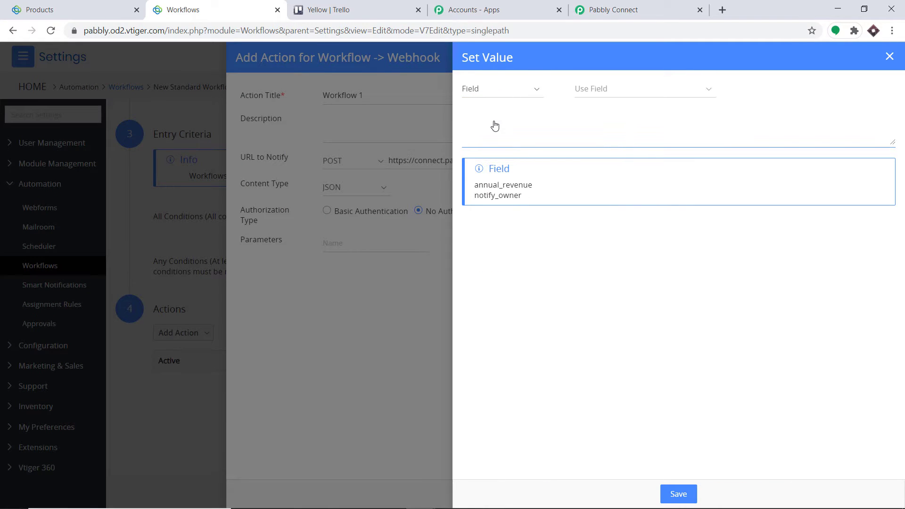
click(618, 96)
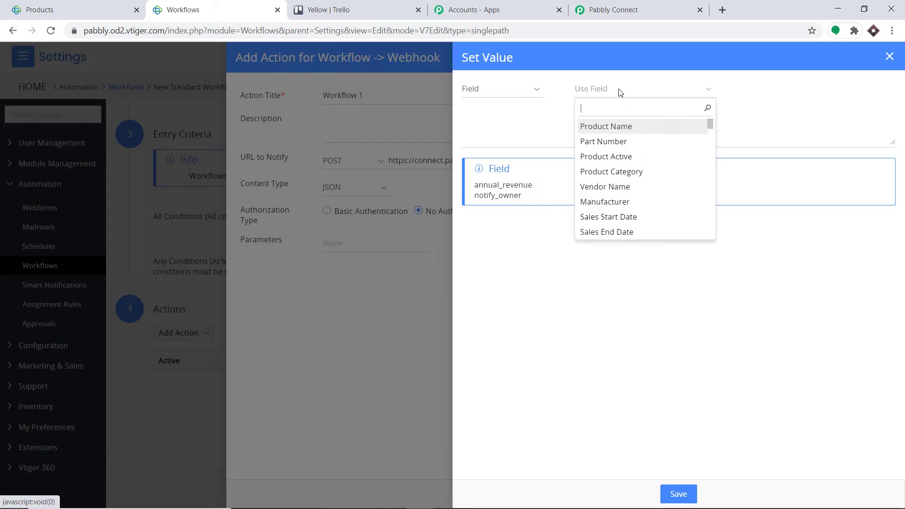
click(627, 128)
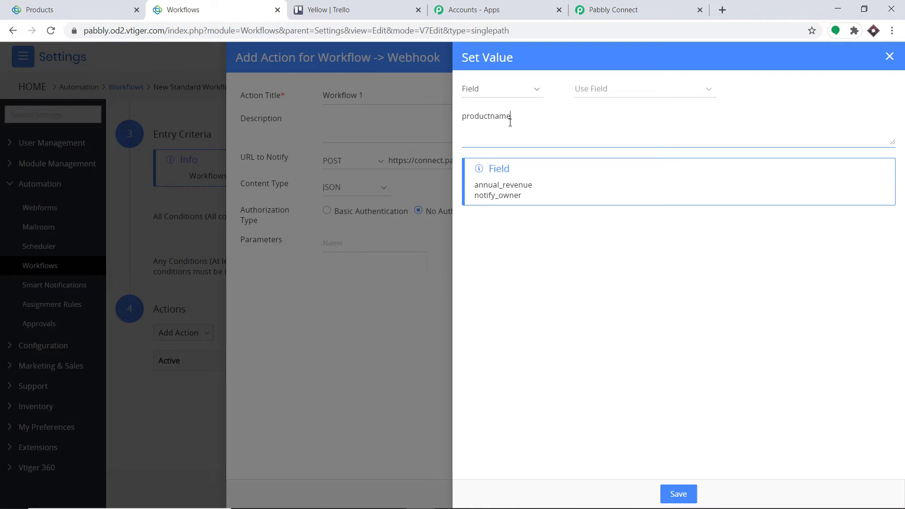
- Copy productname from the value, save the value, and reuse the copied text as the first parameter's name
drag(510, 119, 462, 119)
right_click(471, 117)
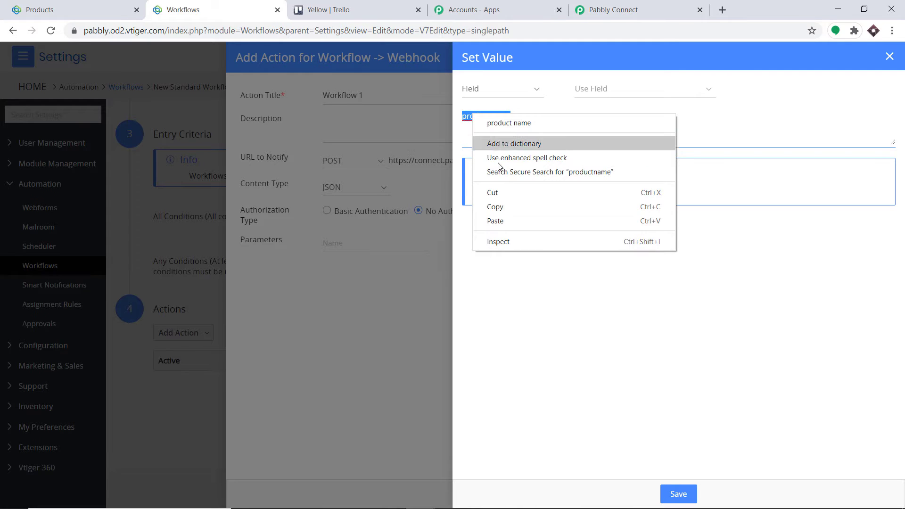
click(502, 203)
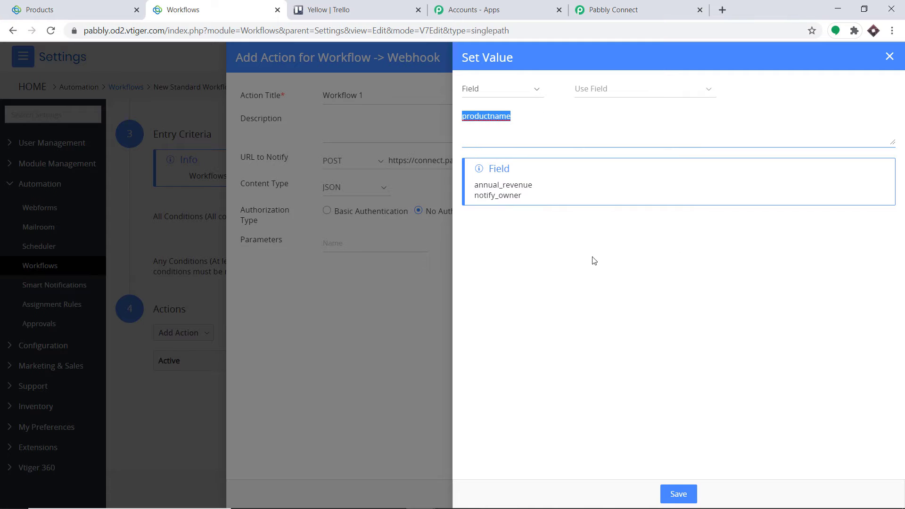
click(678, 495)
click(331, 243)
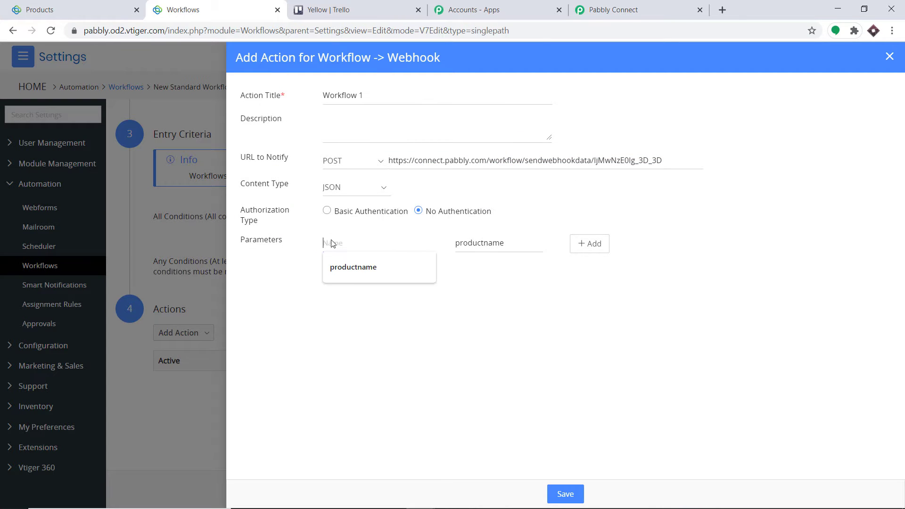
right_click(331, 243)
click(379, 335)
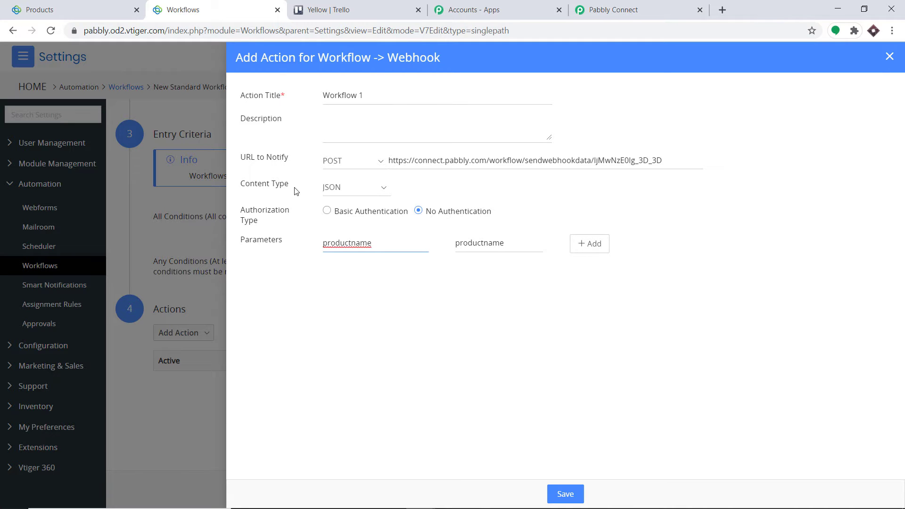
- Examine the full Create Product form, from product details through pricing and stock to description, for fields to send
click(42, 10)
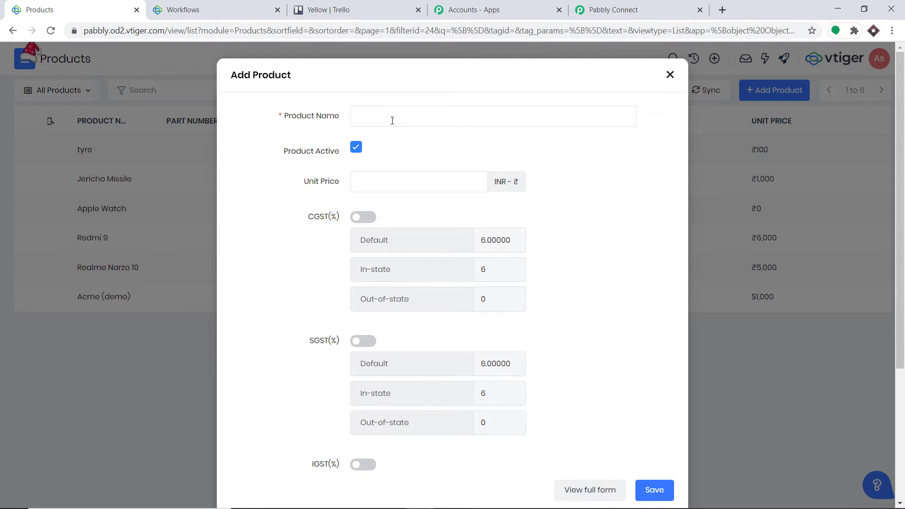
click(209, 6)
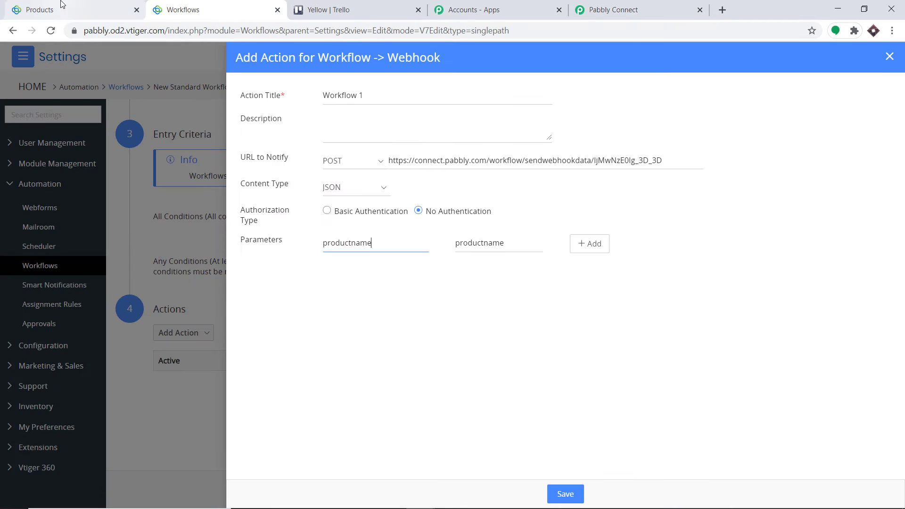
click(42, 10)
scroll(559, 207, down, 4)
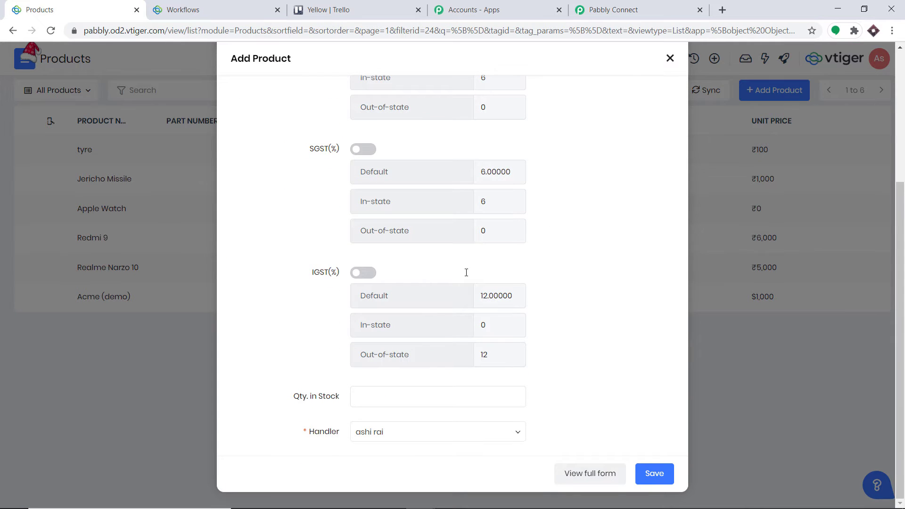
click(605, 474)
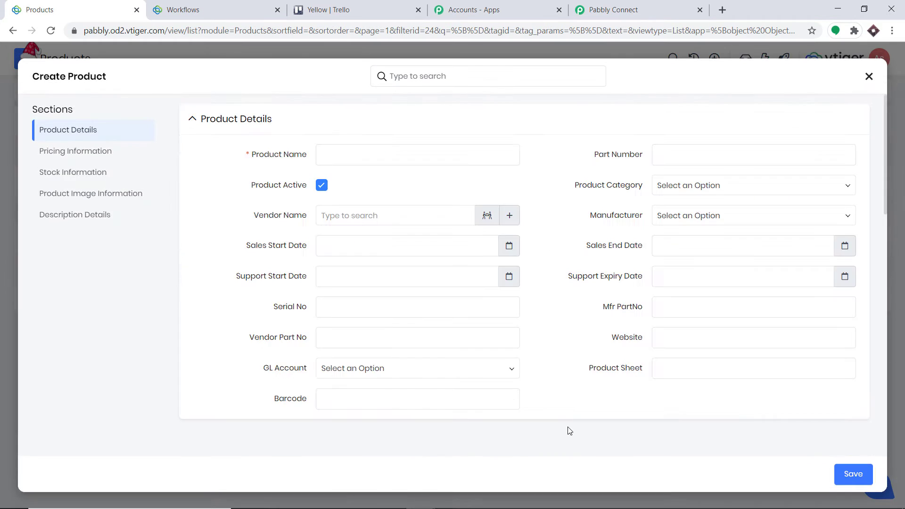
scroll(396, 217, down, 6)
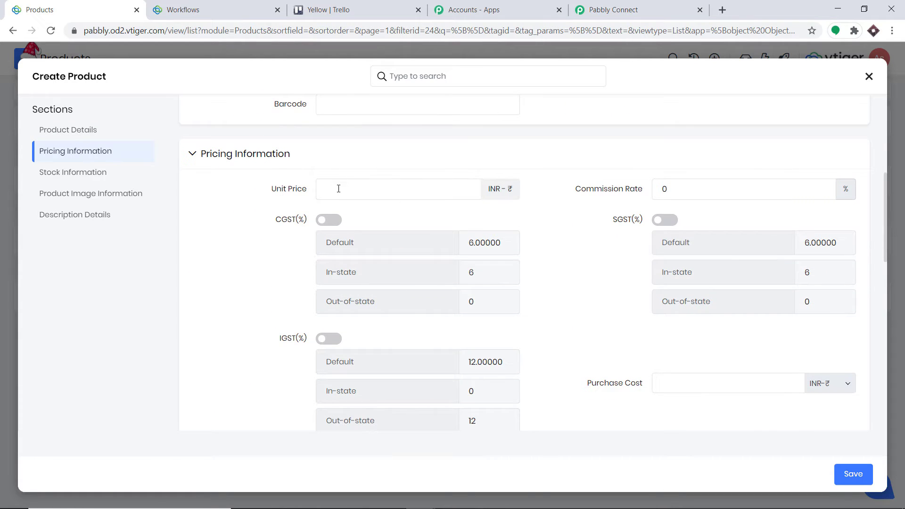
scroll(477, 234, down, 5)
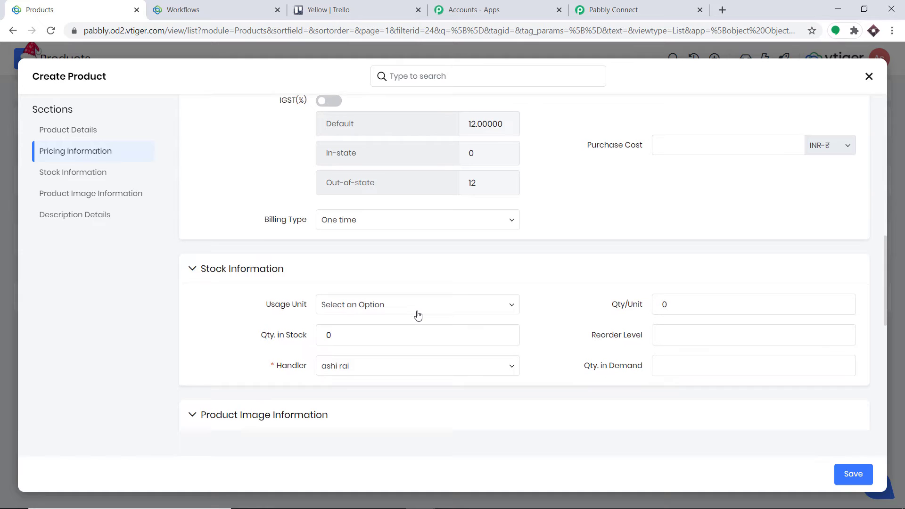
scroll(418, 316, down, 6)
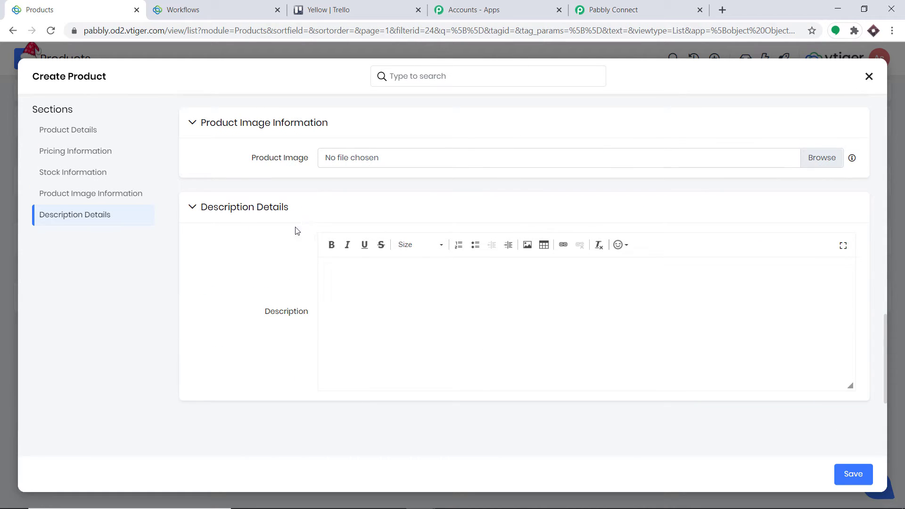
- Add a second parameter to the webhook action and set its value to the Unit Price field
click(214, 6)
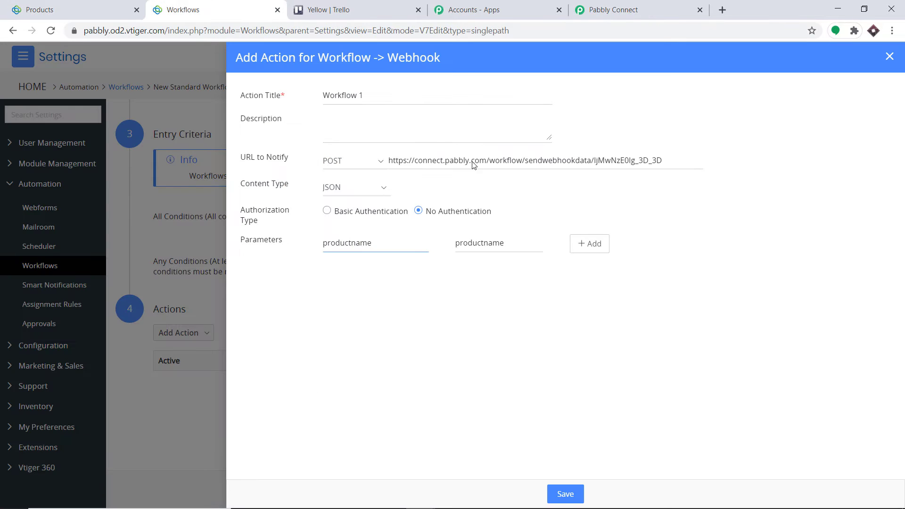
click(590, 244)
click(475, 278)
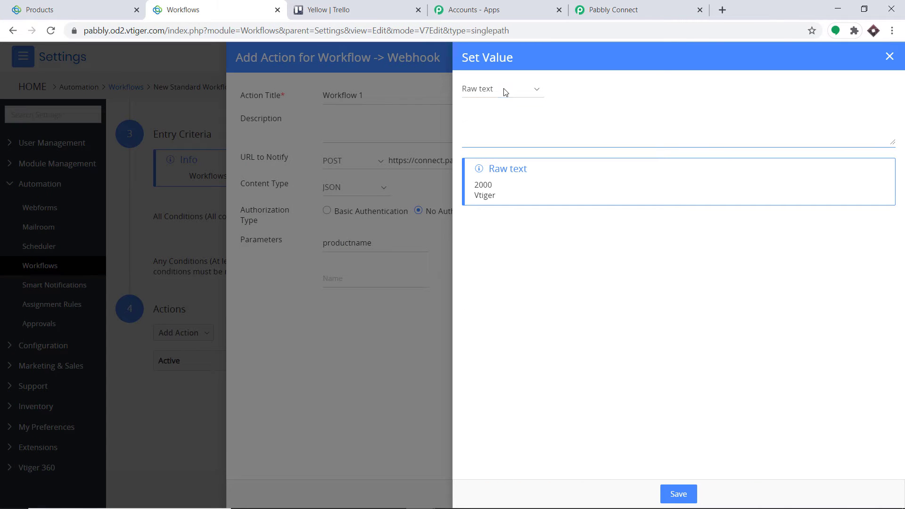
click(505, 89)
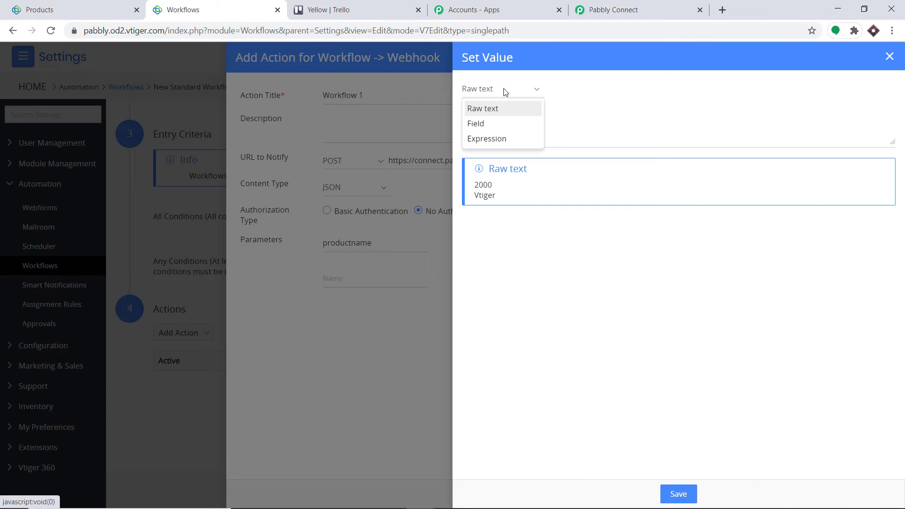
click(497, 124)
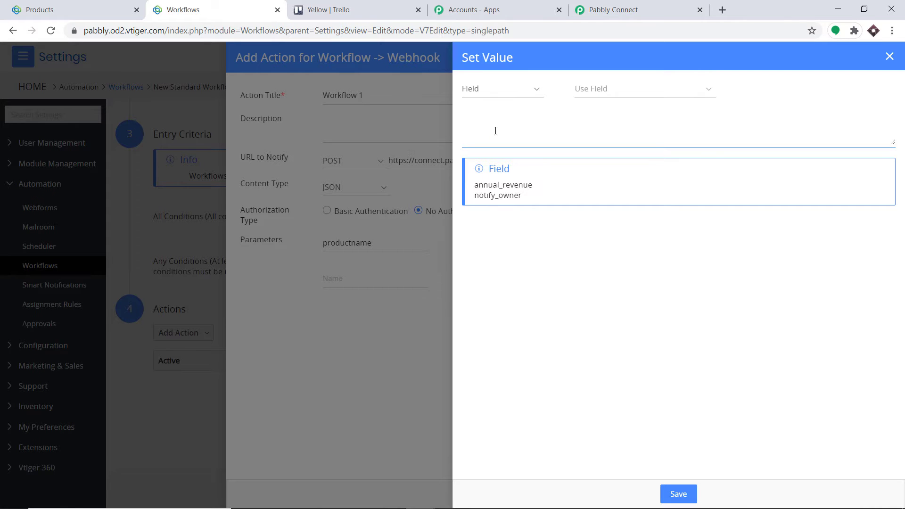
click(682, 90)
scroll(639, 146, down, 1)
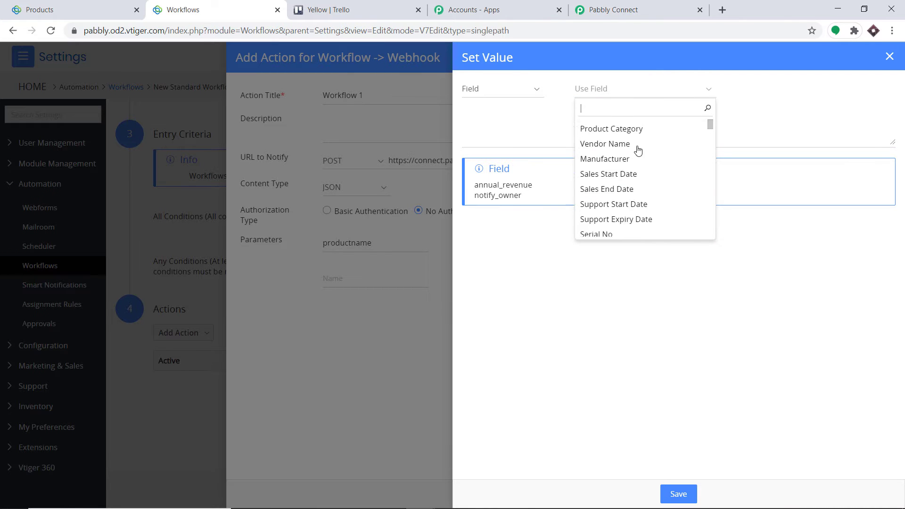
scroll(638, 150, down, 5)
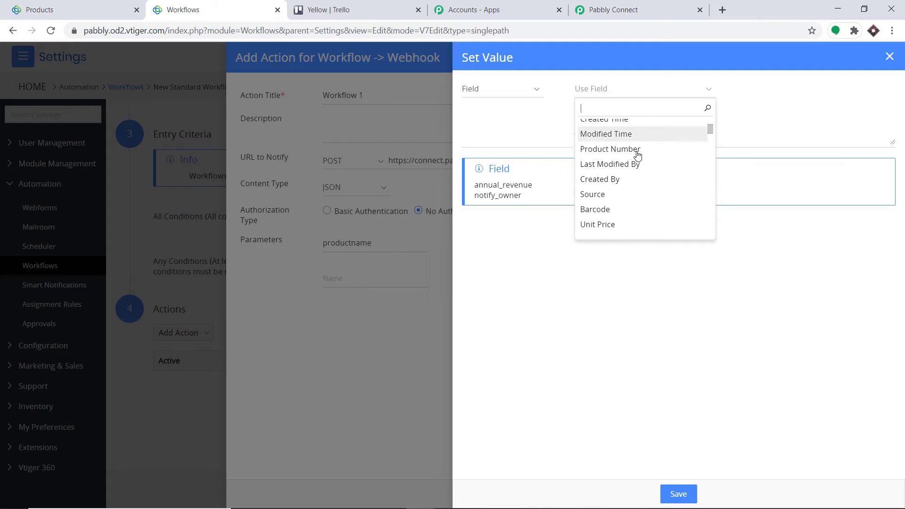
scroll(631, 163, down, 4)
scroll(630, 165, up, 3)
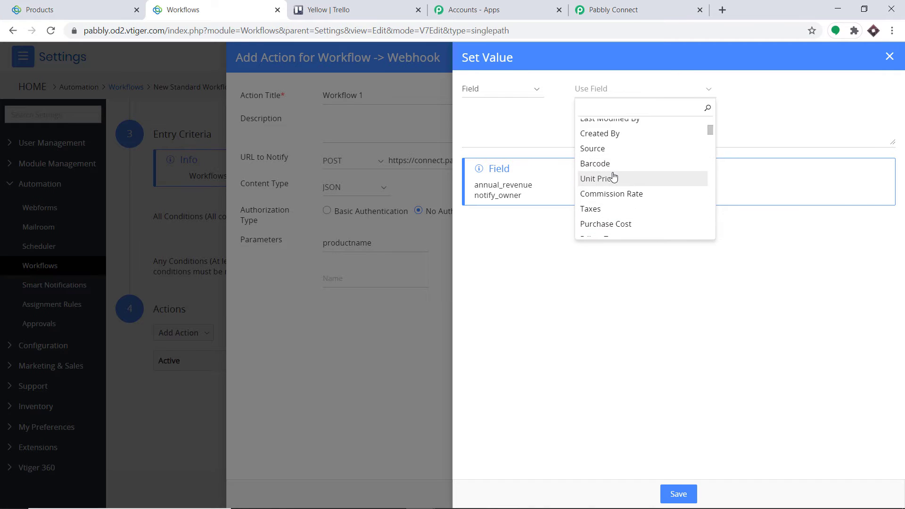
click(614, 178)
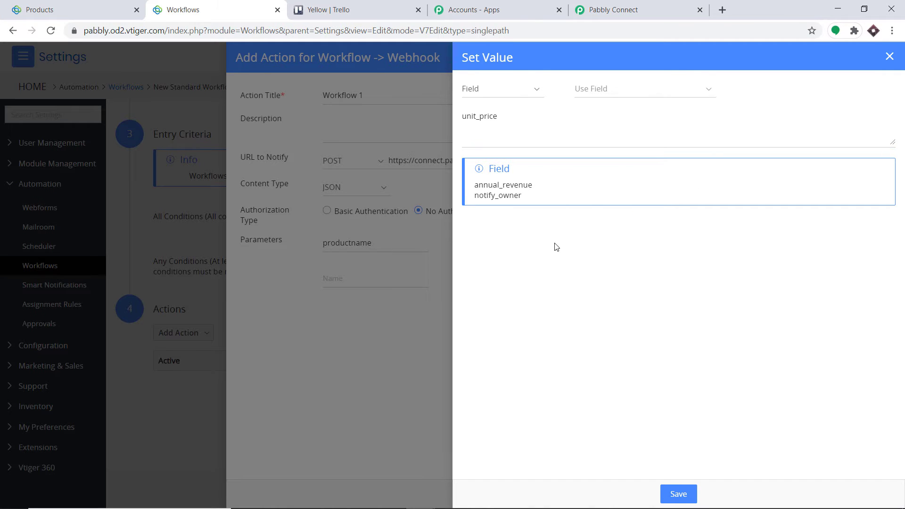
- Copy unit_price from the value, save the value, and reuse the copied text as the second parameter's name
double_click(493, 117)
right_click(492, 117)
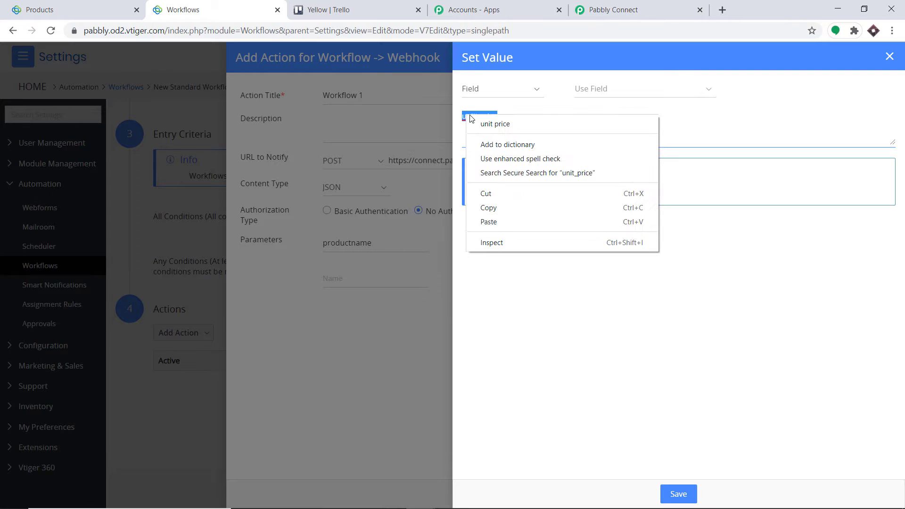
click(492, 212)
click(679, 493)
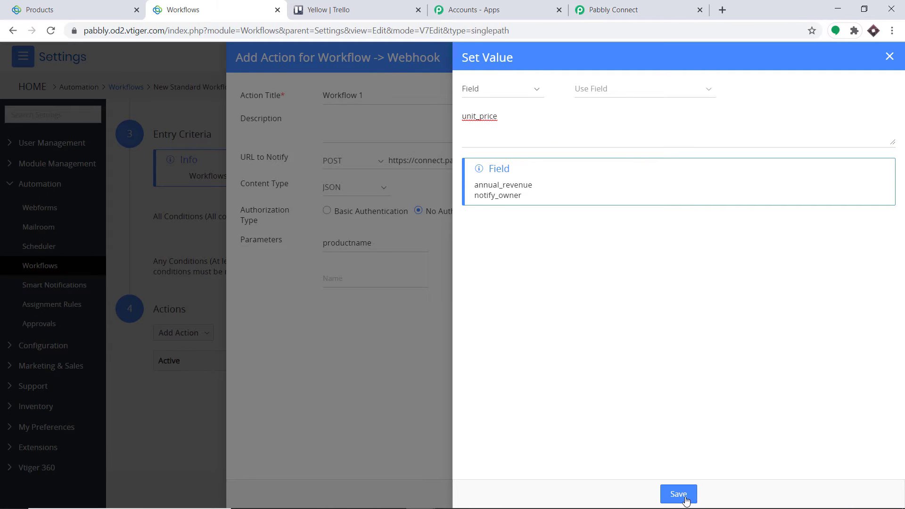
click(319, 282)
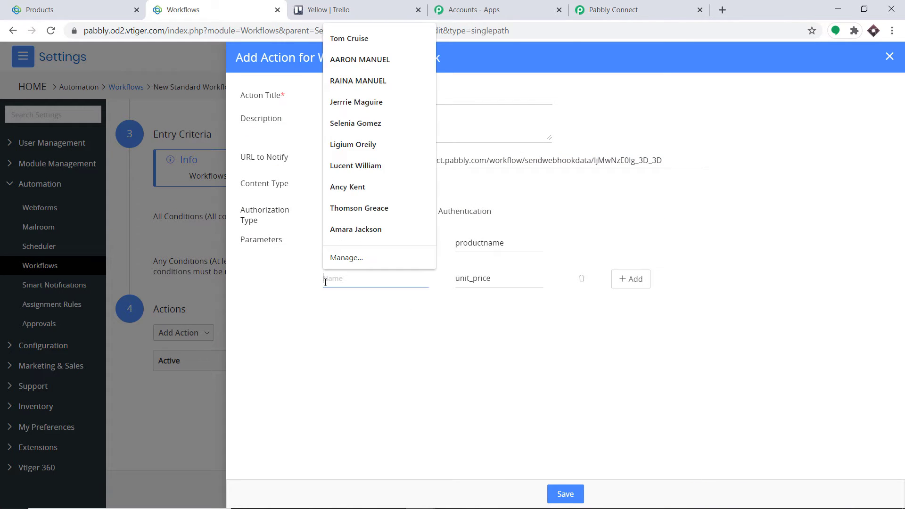
right_click(325, 282)
click(364, 376)
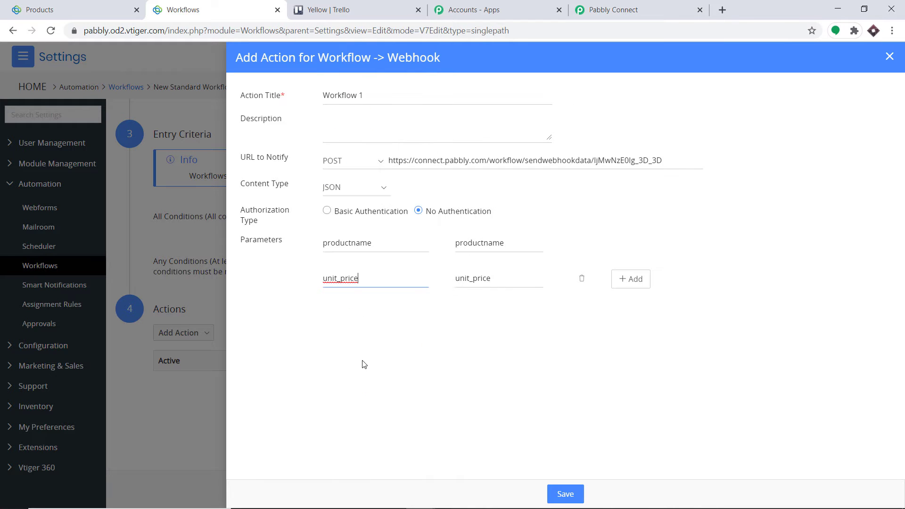
- Add a third parameter to the webhook action and review the Create Product form for another field to send
click(629, 283)
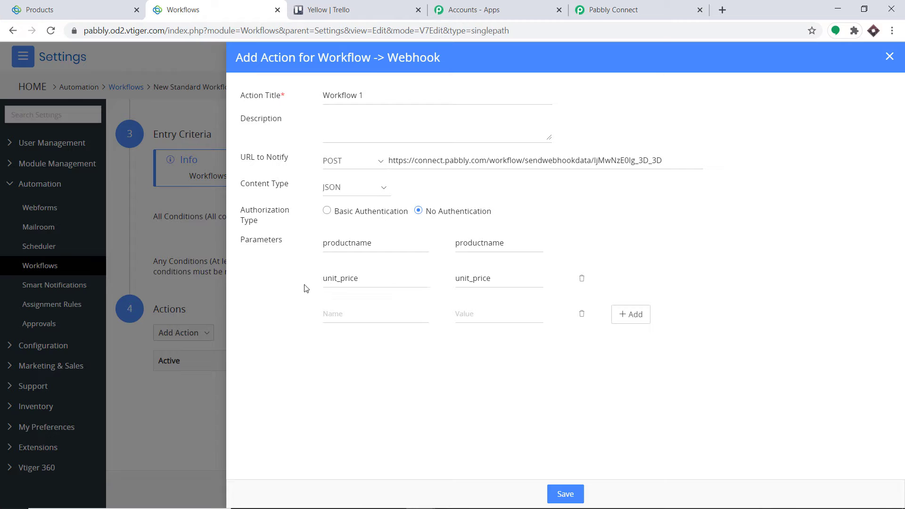
click(489, 278)
click(38, 6)
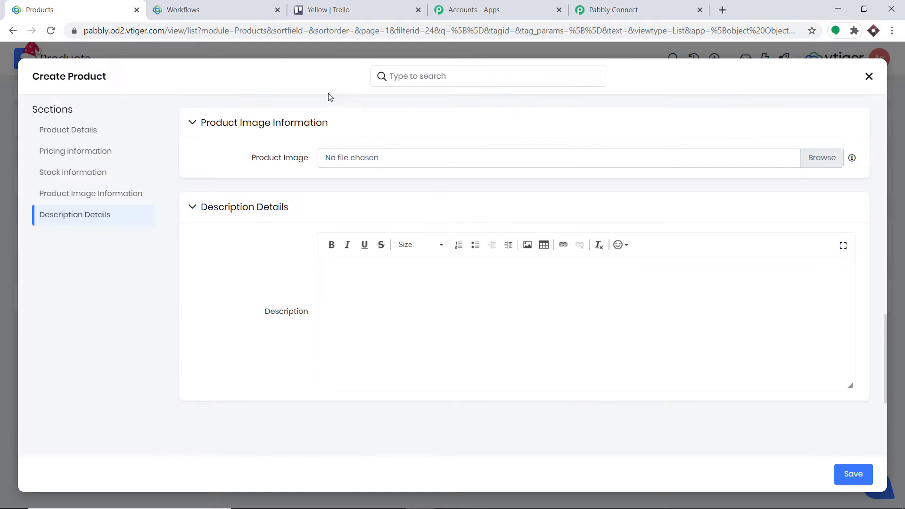
scroll(383, 181, up, 10)
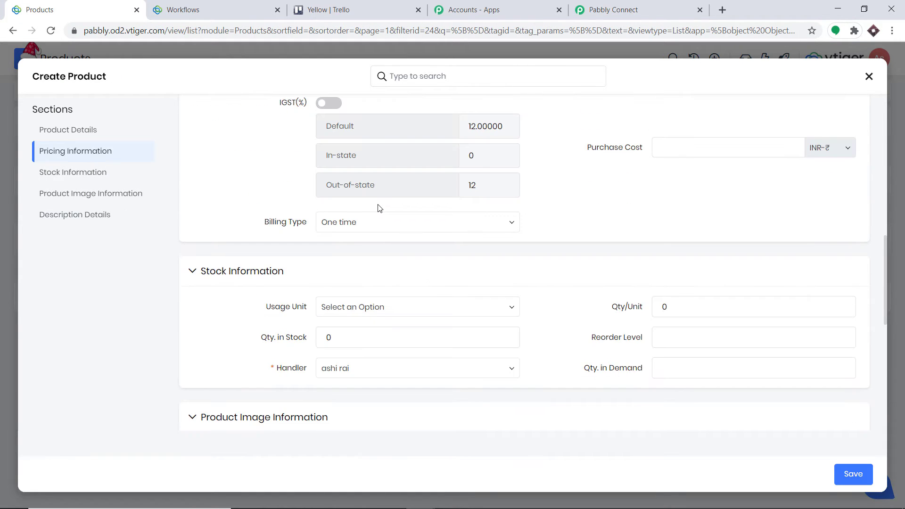
scroll(358, 208, up, 3)
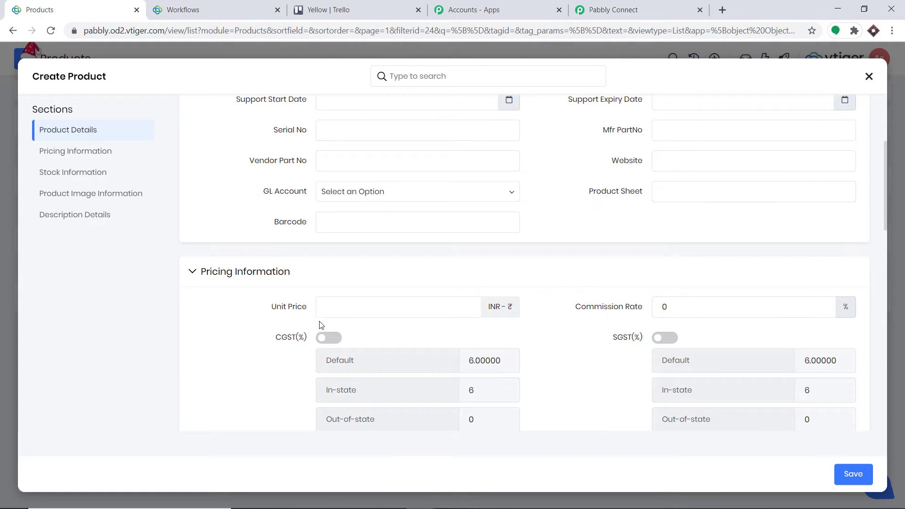
click(174, 11)
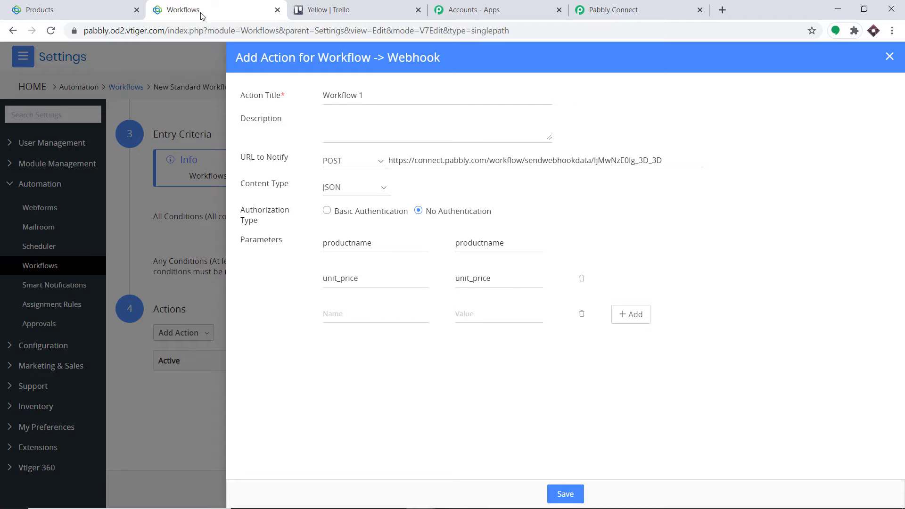
- Set the third parameter's value to the product's Description field
click(471, 315)
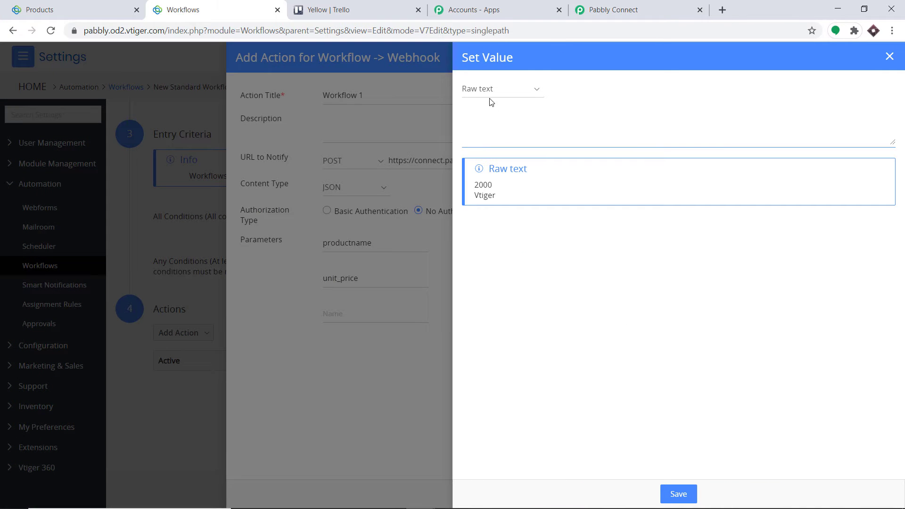
click(490, 89)
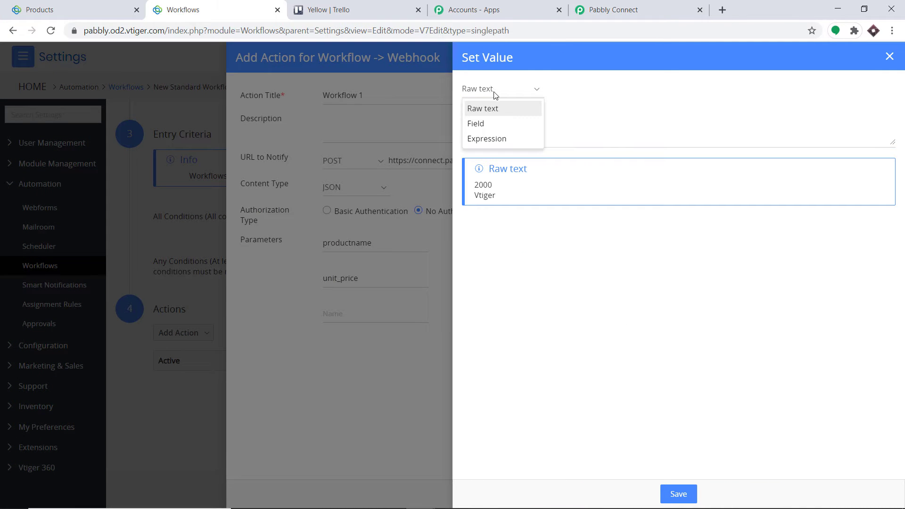
click(491, 124)
click(618, 91)
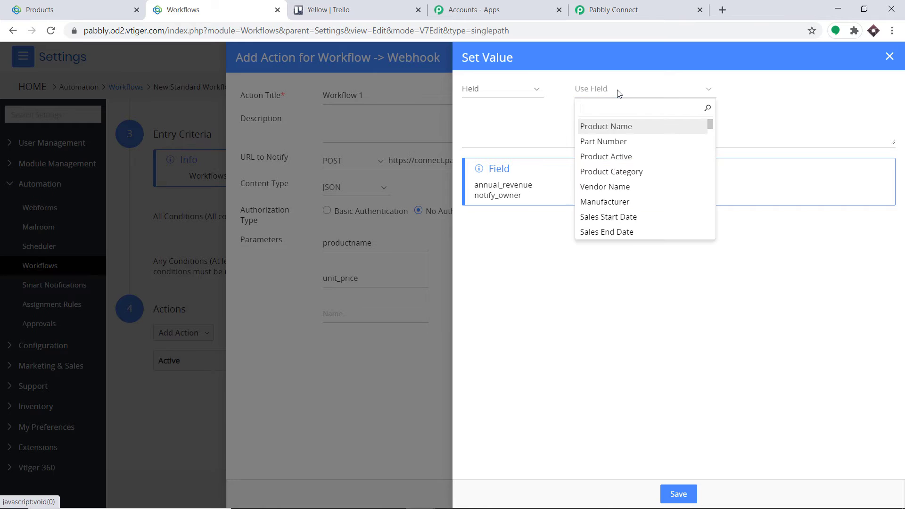
scroll(618, 162, down, 3)
scroll(635, 187, down, 5)
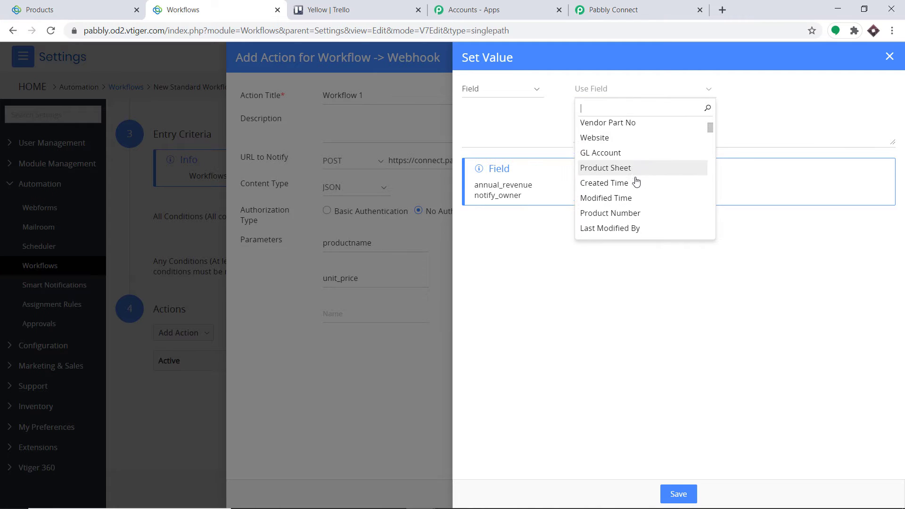
scroll(613, 172, down, 4)
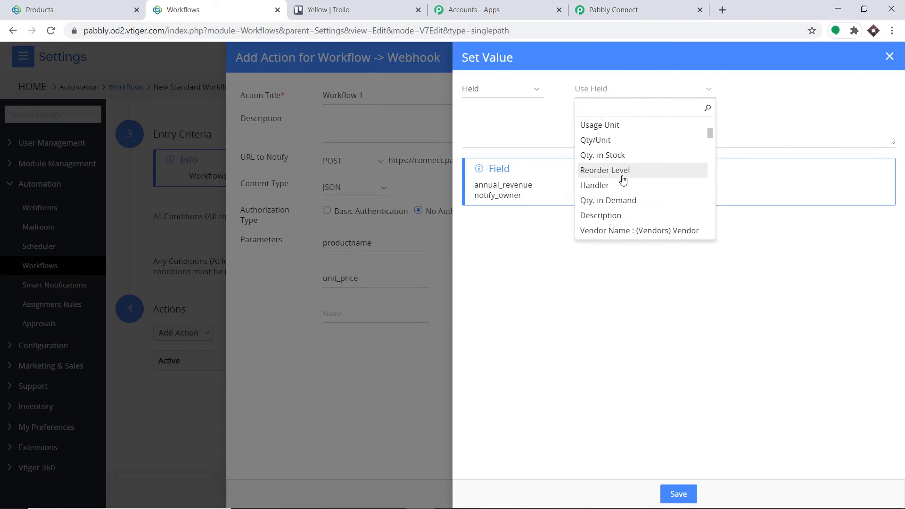
text(de)
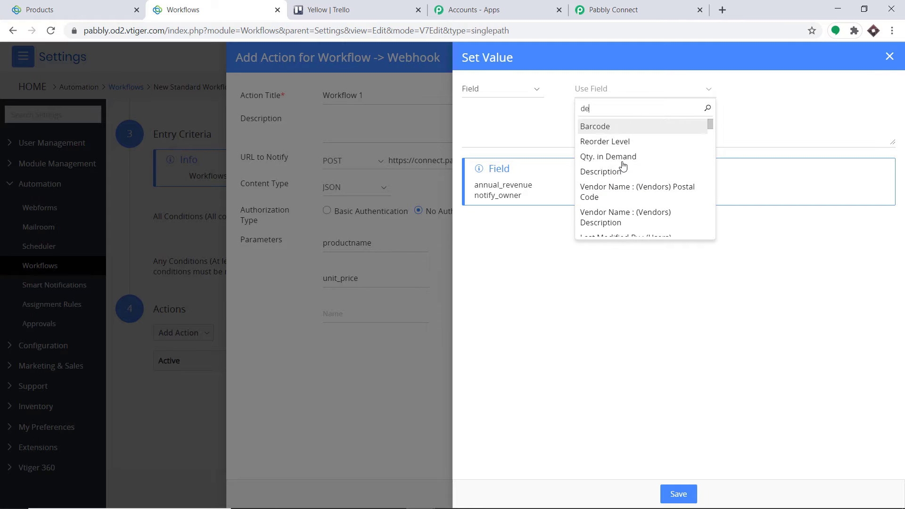
click(620, 177)
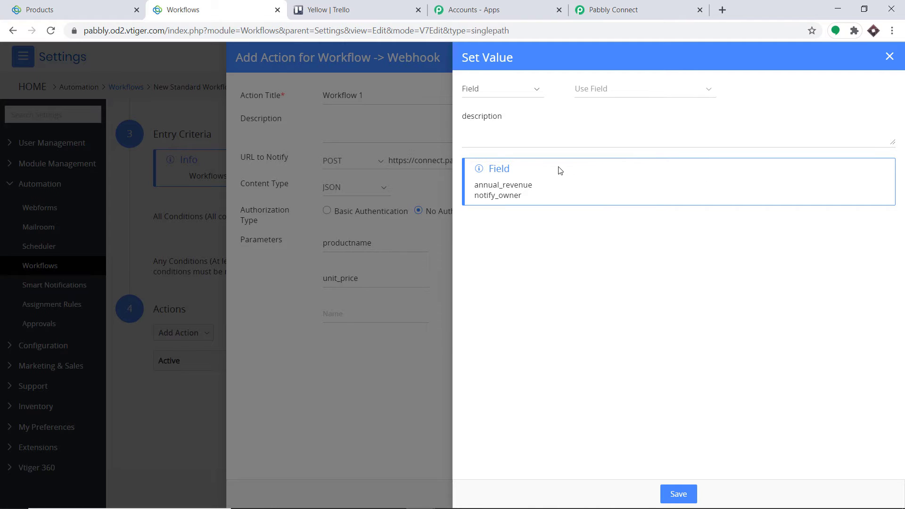
- Copy description from the value, save the value, and reuse the copied text as the third parameter's name
click(510, 126)
drag(501, 118, 462, 117)
right_click(466, 116)
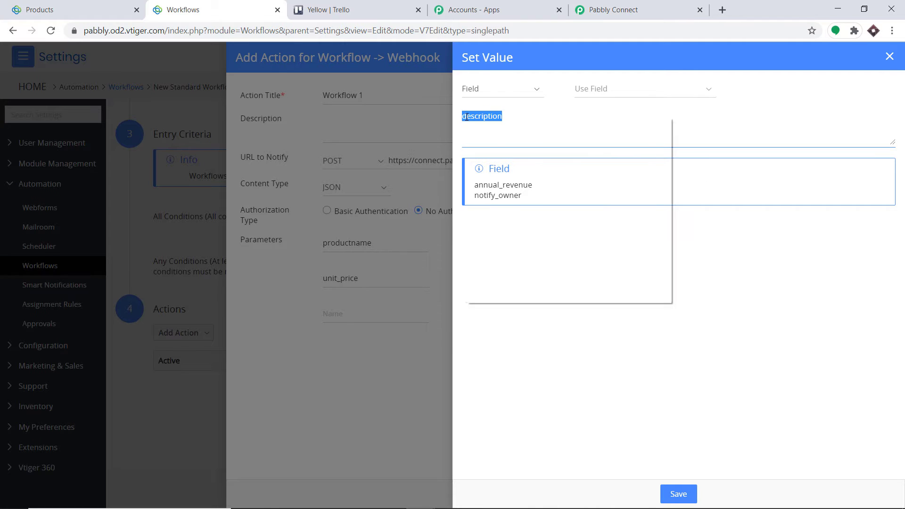
click(494, 161)
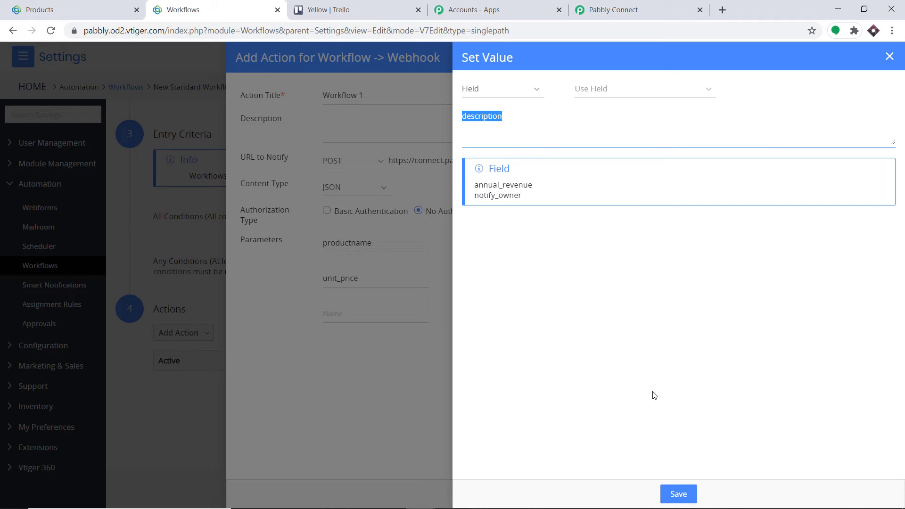
click(678, 494)
click(336, 315)
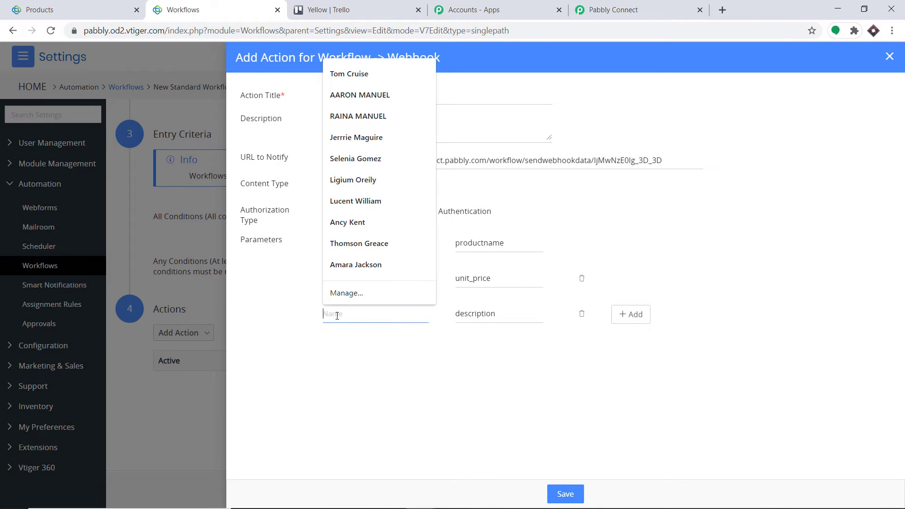
right_click(336, 315)
click(381, 409)
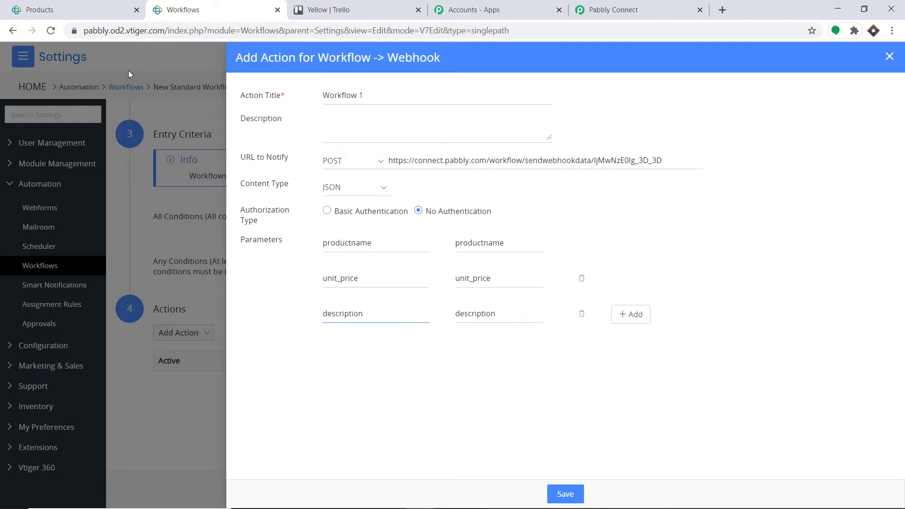
- Check the description and stock sections of the Create Product form, and add a fourth parameter to the webhook action
click(78, 8)
scroll(359, 216, down, 15)
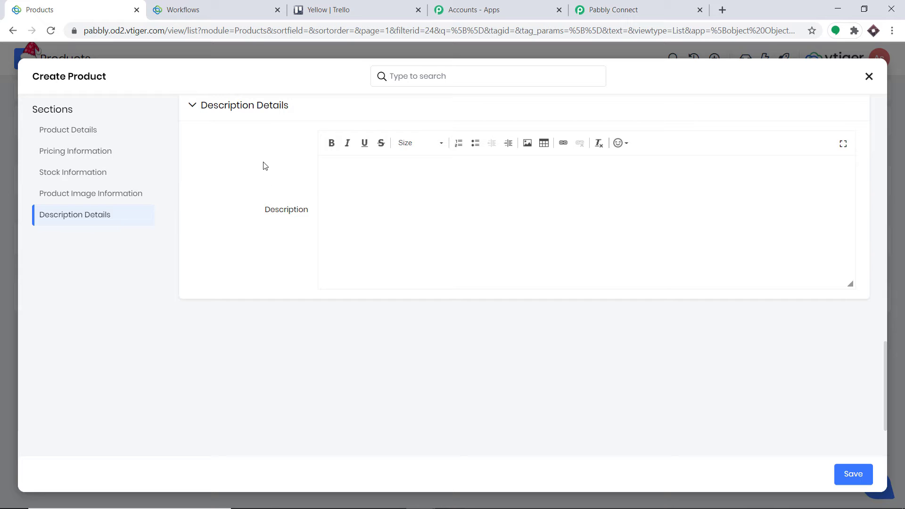
scroll(338, 220, up, 5)
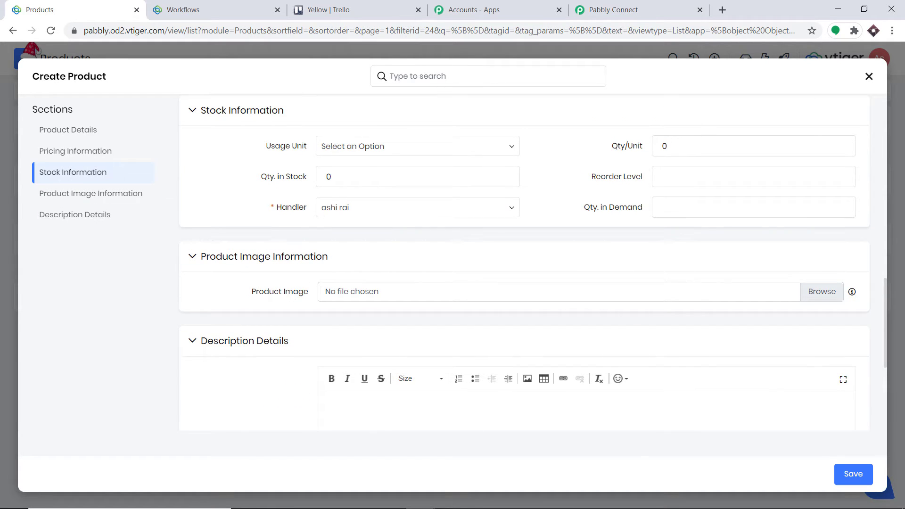
click(222, 9)
click(631, 316)
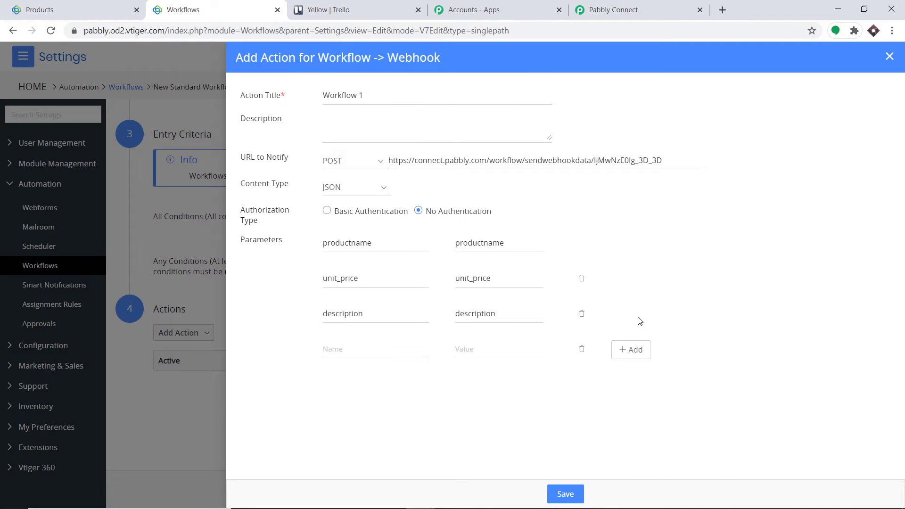
- Set the fourth parameter's value to the Qty/Unit field, check it against the Create Product form, and save the value
click(503, 349)
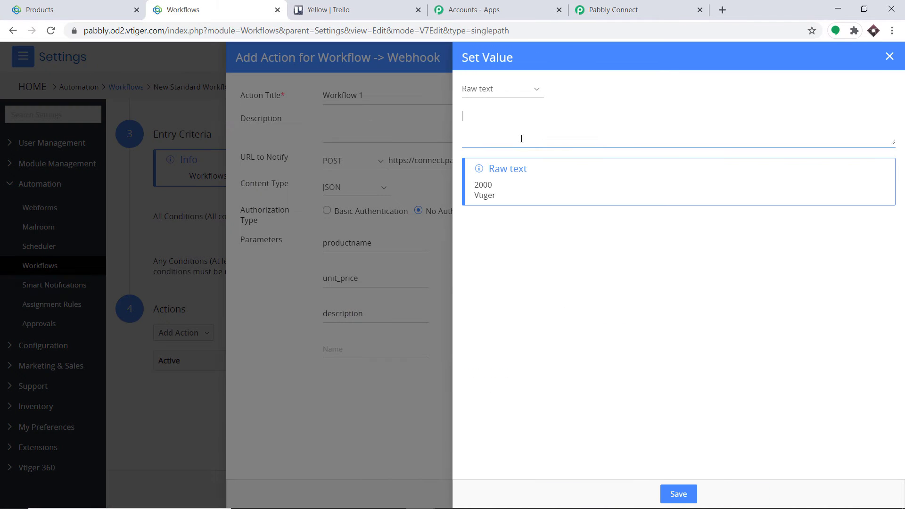
click(490, 89)
click(479, 123)
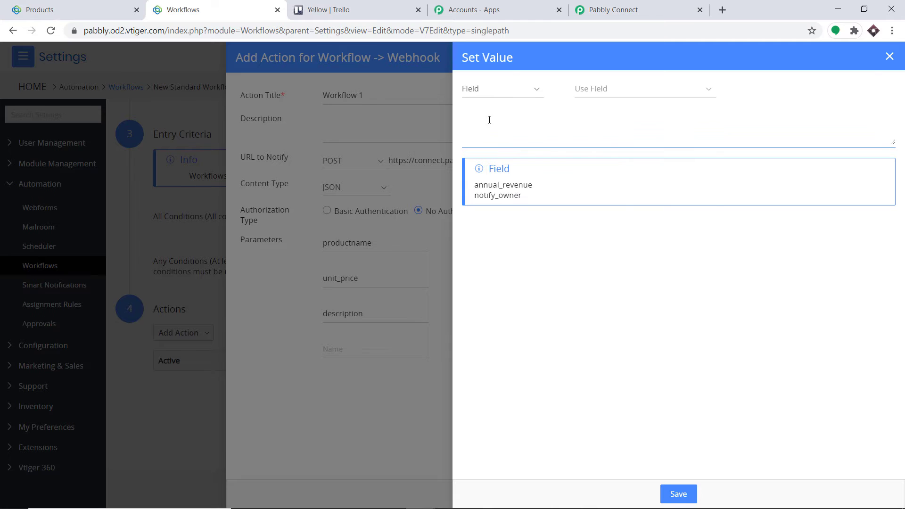
click(607, 89)
scroll(672, 190, down, 2)
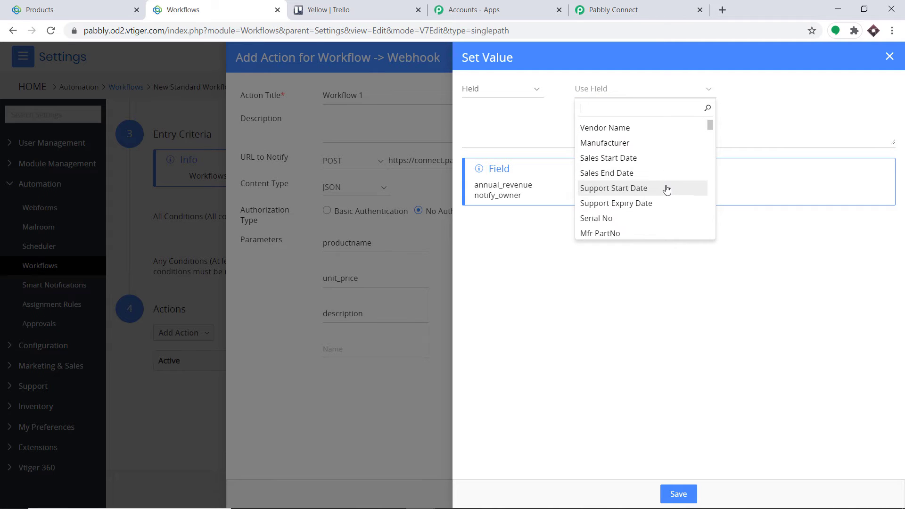
text(q)
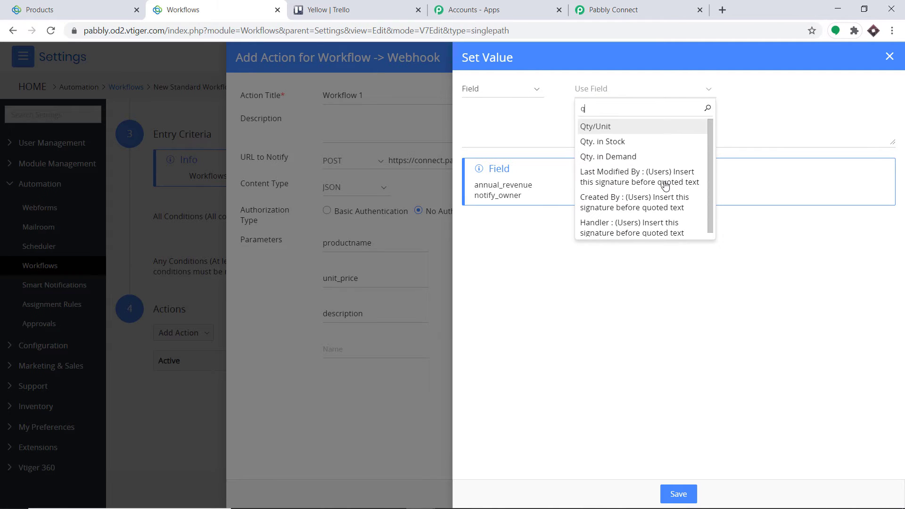
click(607, 126)
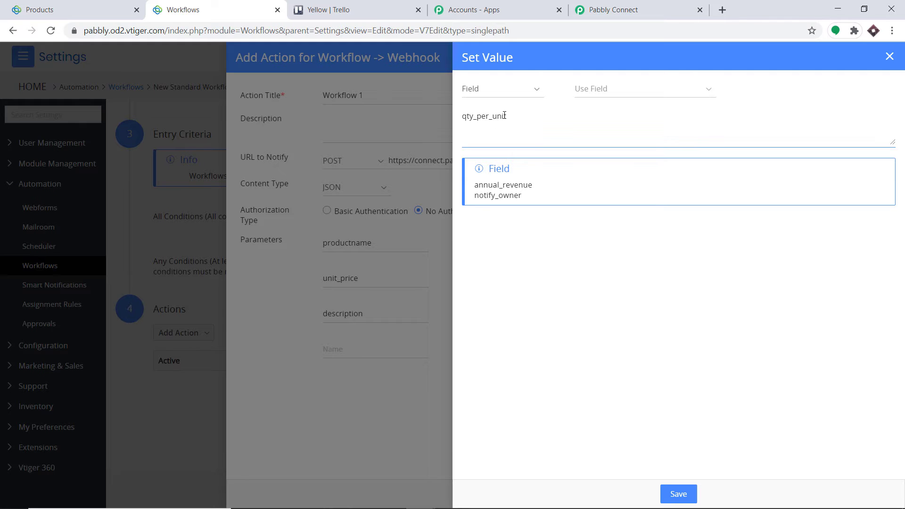
click(75, 7)
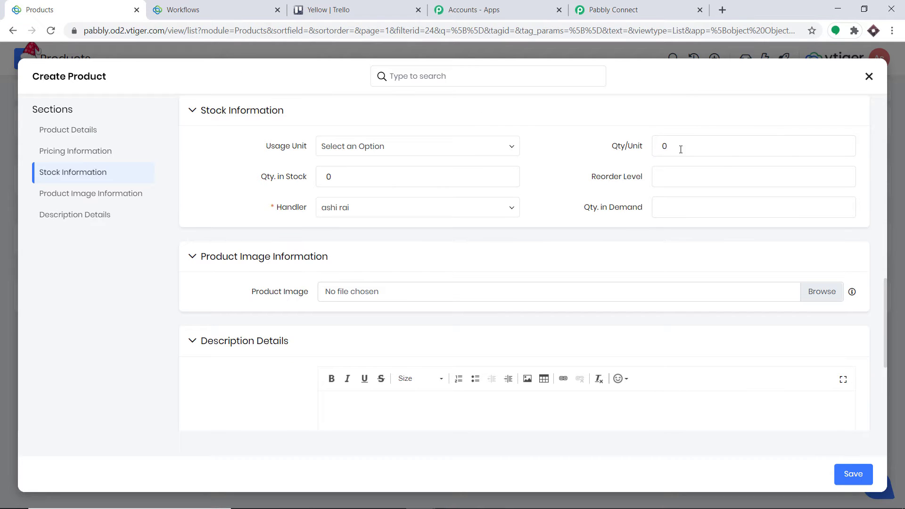
click(250, 6)
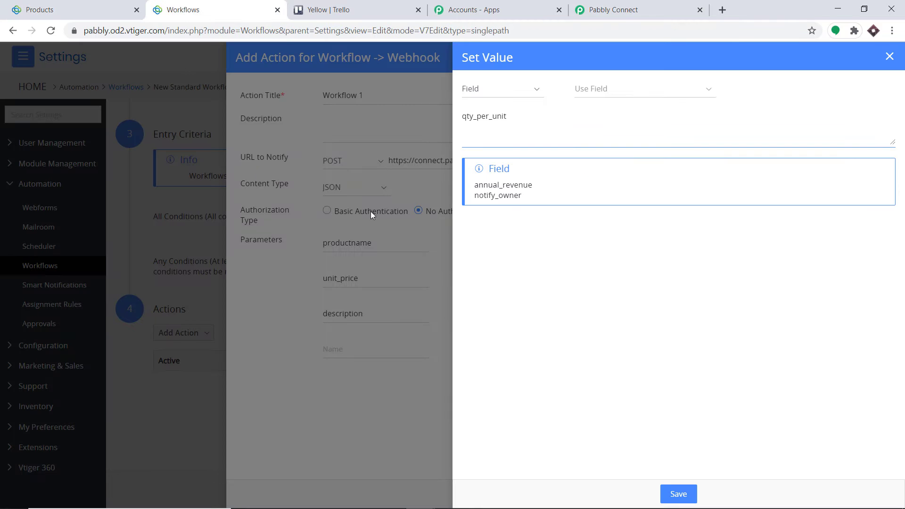
click(679, 493)
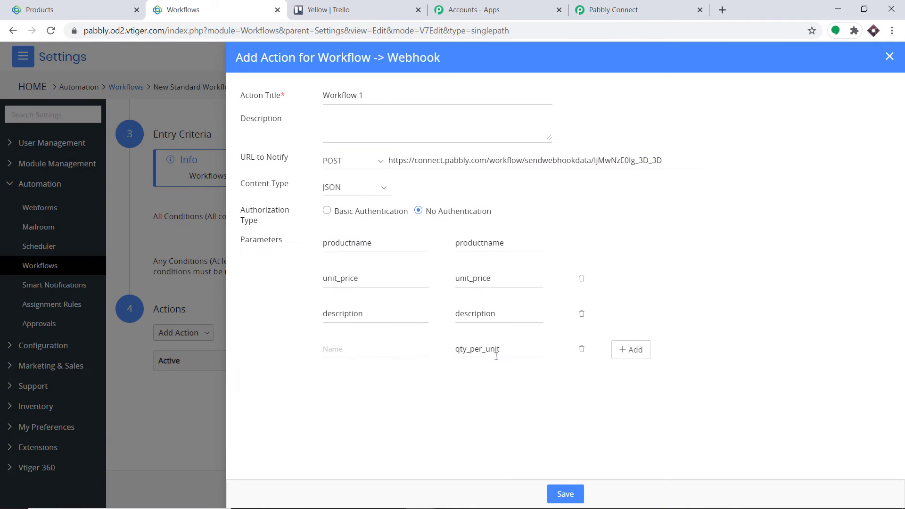
- Copy qty_per_unit from the value, save the value, and reuse the copied text as the fourth parameter's name
drag(500, 350, 457, 349)
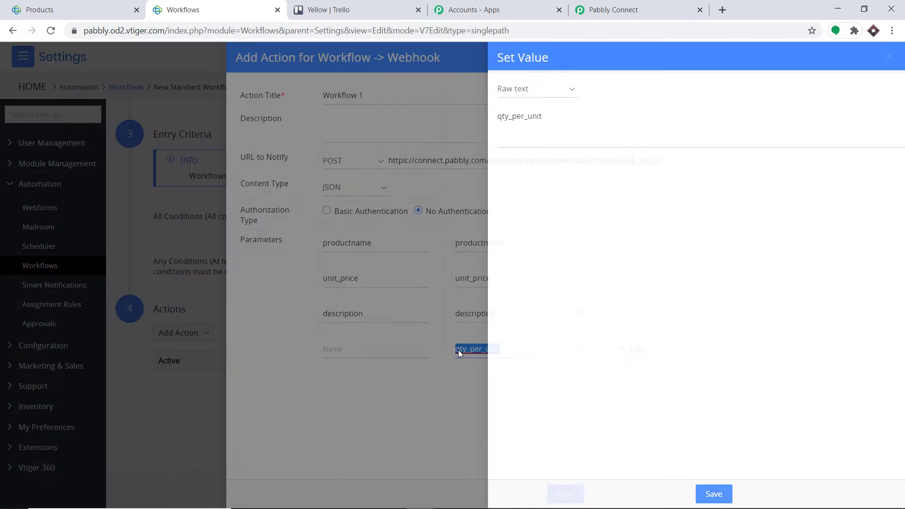
right_click(459, 350)
click(505, 116)
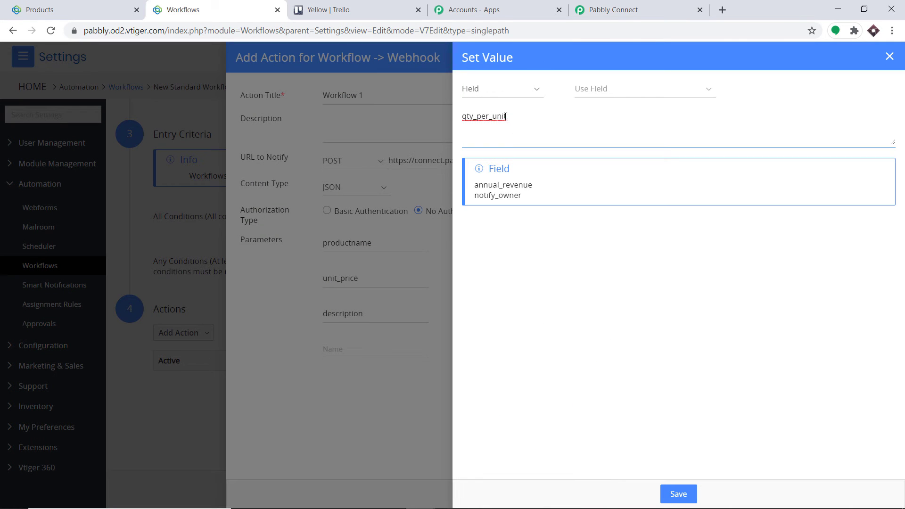
right_click(468, 116)
click(498, 190)
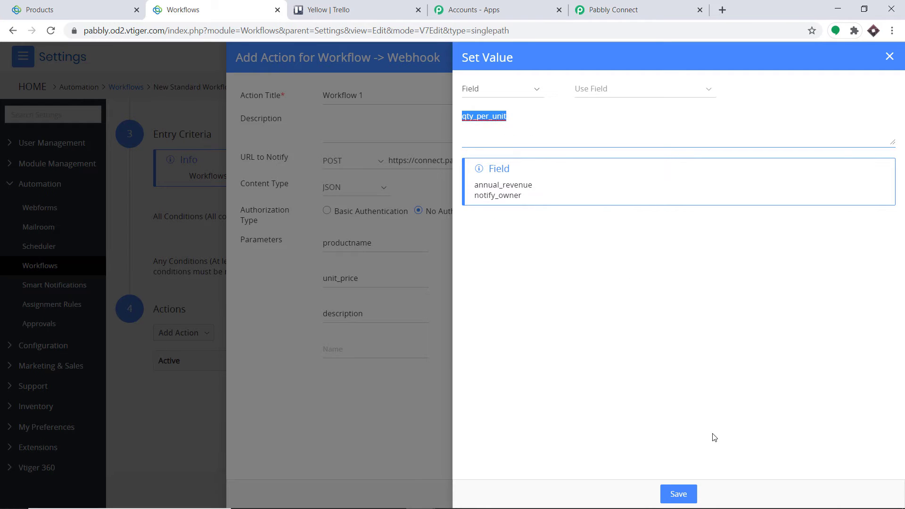
click(677, 495)
click(328, 349)
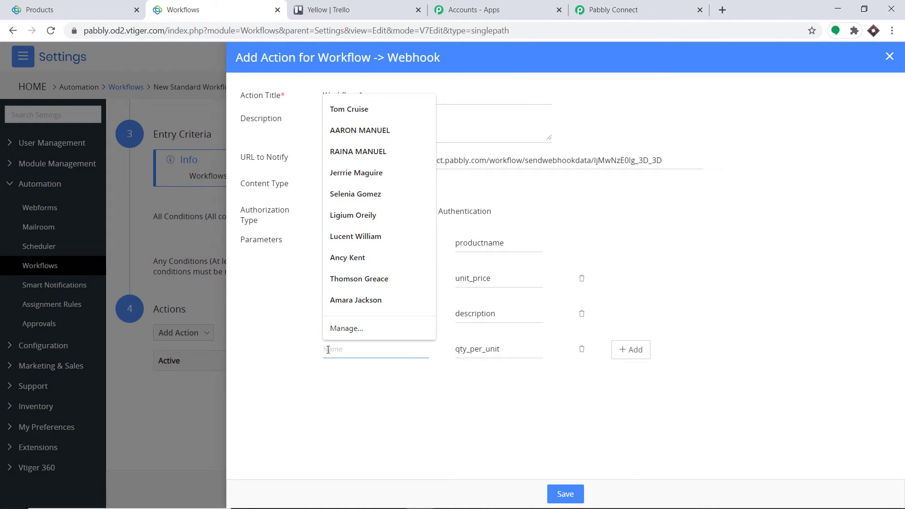
right_click(327, 349)
click(367, 256)
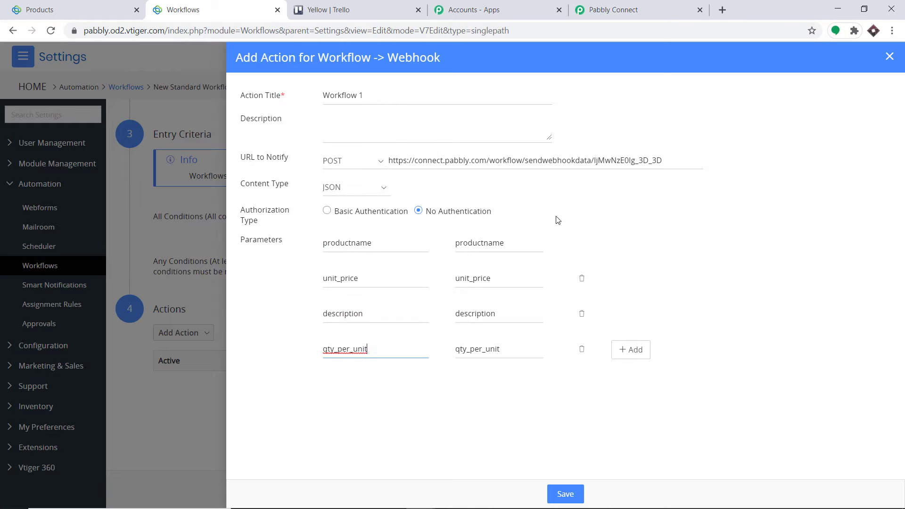
- Save the webhook action and the whole workflow, and switch to the Pabbly Connect workflow page
click(705, 209)
click(568, 494)
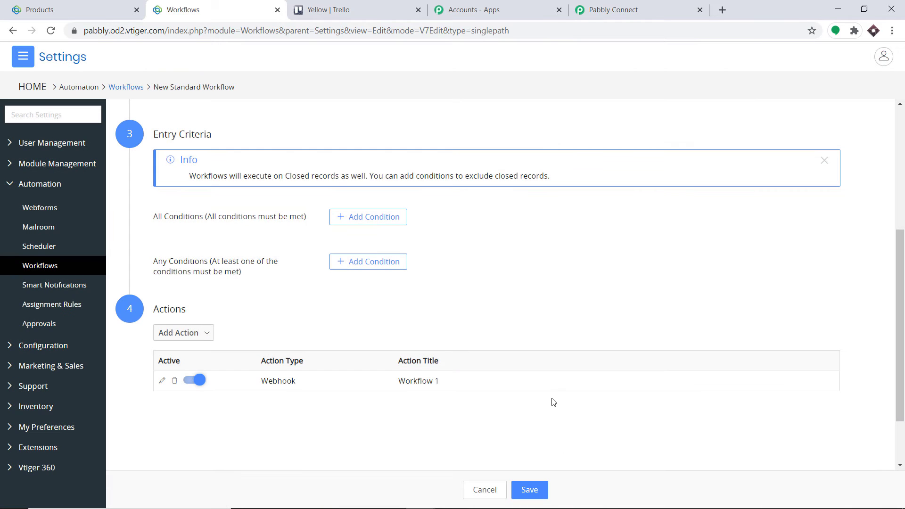
click(530, 490)
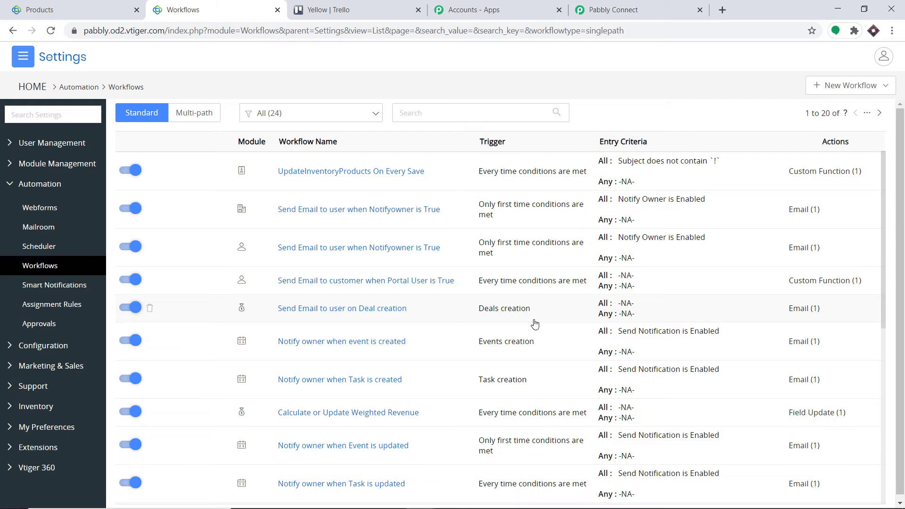
click(619, 5)
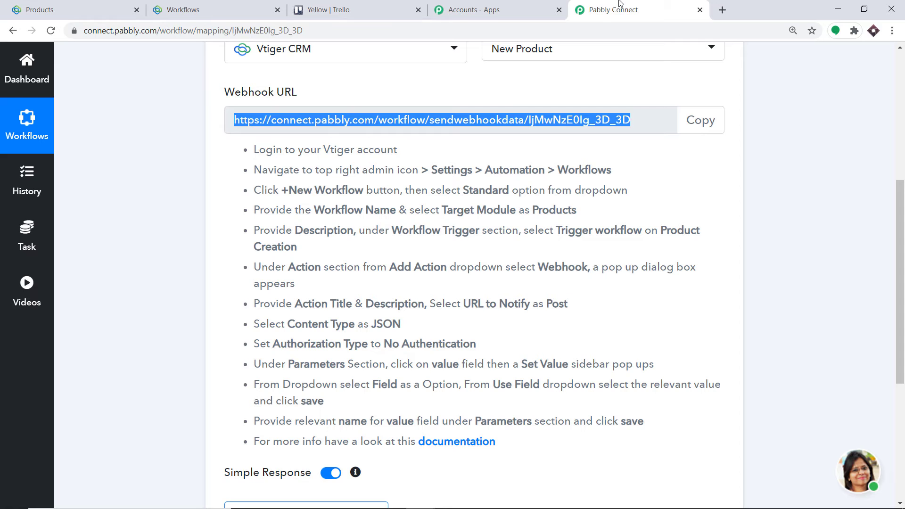
- Start capturing the webhook response for the New Product trigger, and switch to the Vtiger Products page
scroll(473, 247, down, 5)
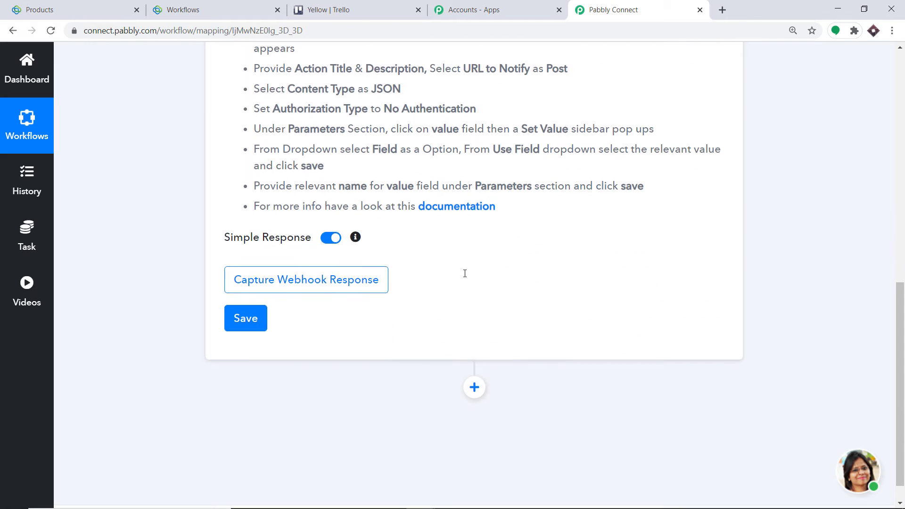
click(281, 282)
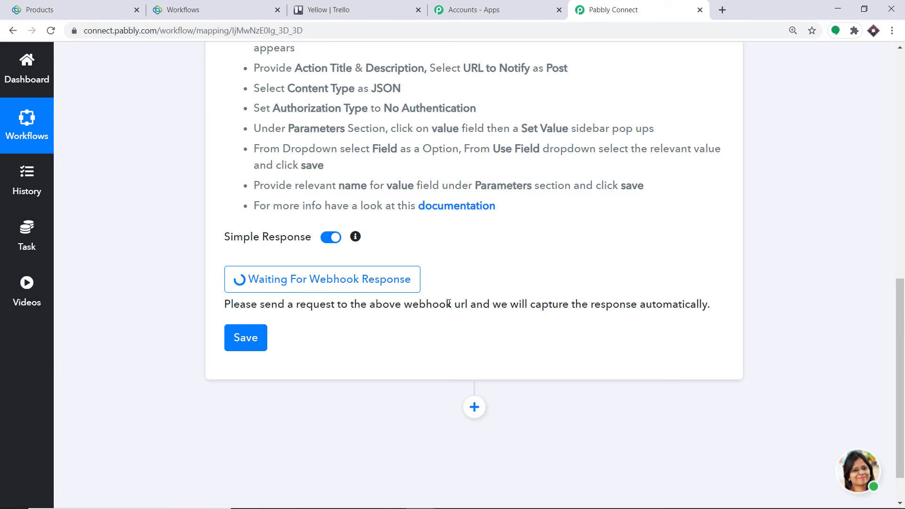
click(113, 4)
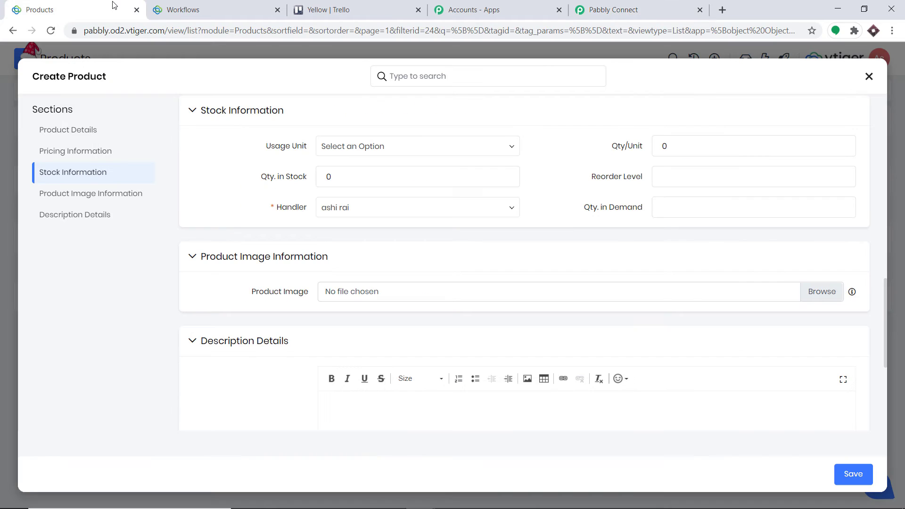
- Close the open product form, reload the product list, and start a new product named Samsung G Series with a unit price of 4000
click(869, 76)
click(51, 30)
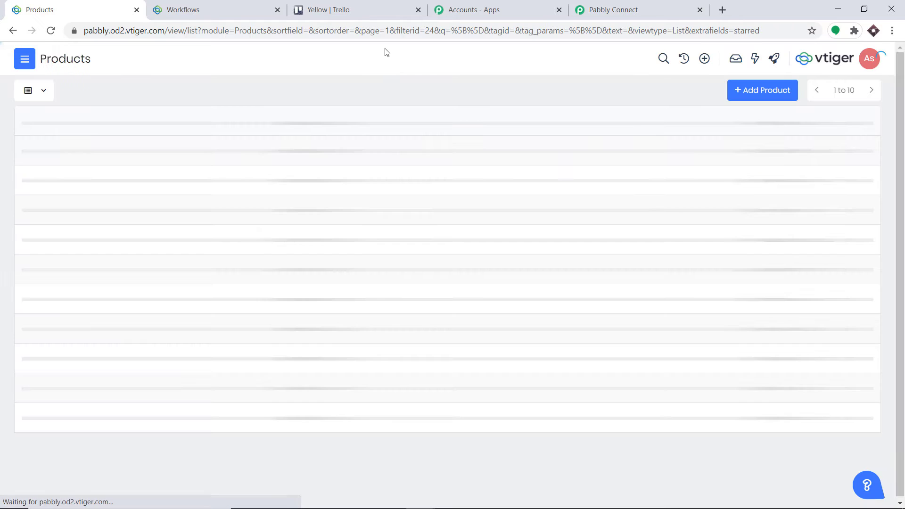
click(774, 97)
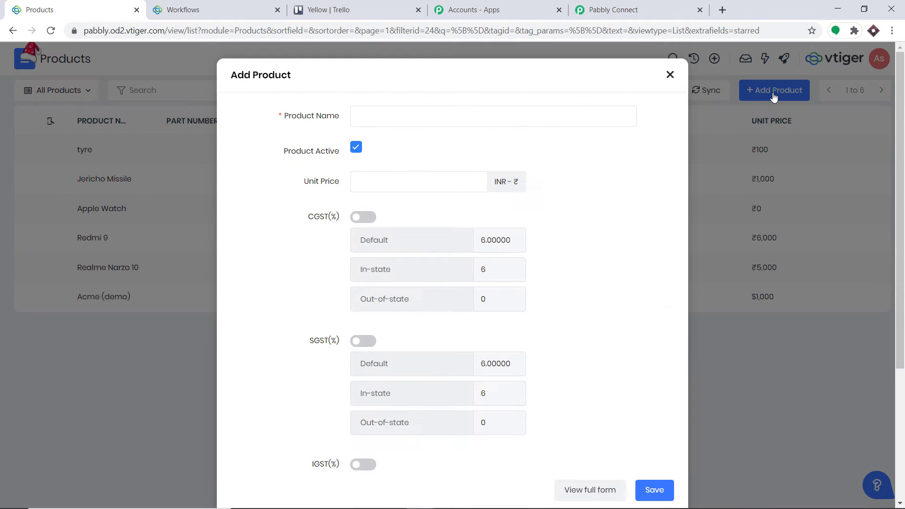
click(409, 118)
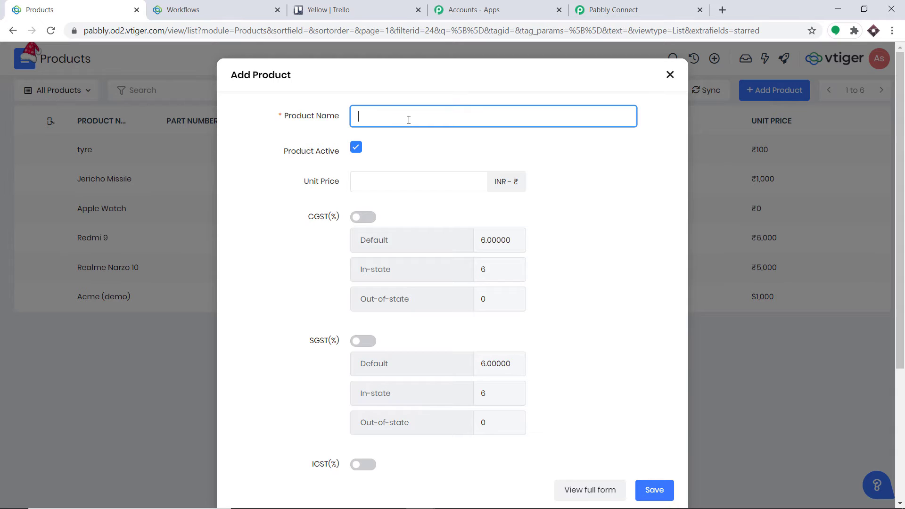
text(Samsung G Series)
click(372, 177)
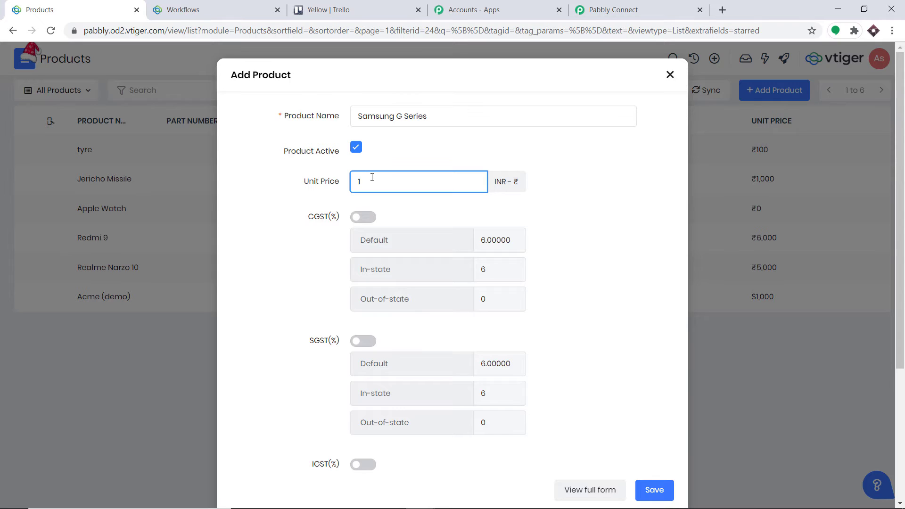
text(4000)
- Expand the new product to the full form and check its product details and pricing sections
scroll(464, 180, down, 4)
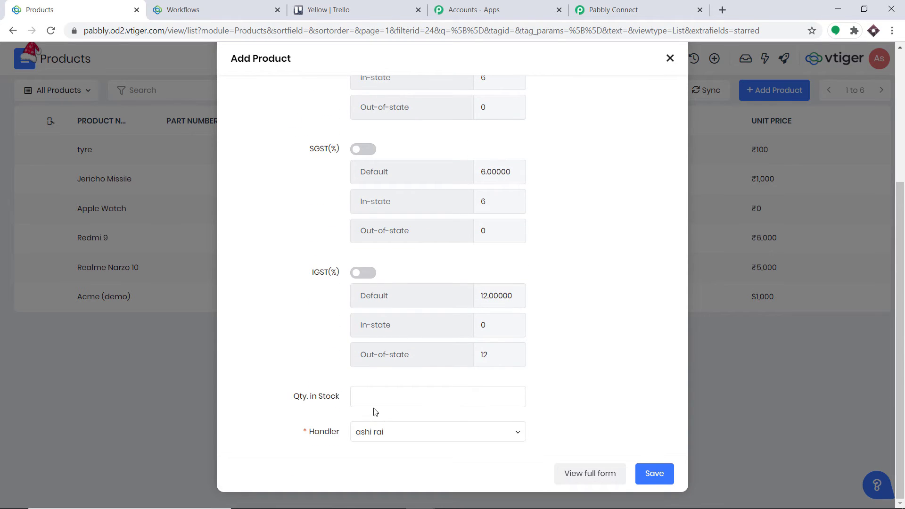
click(376, 397)
click(589, 473)
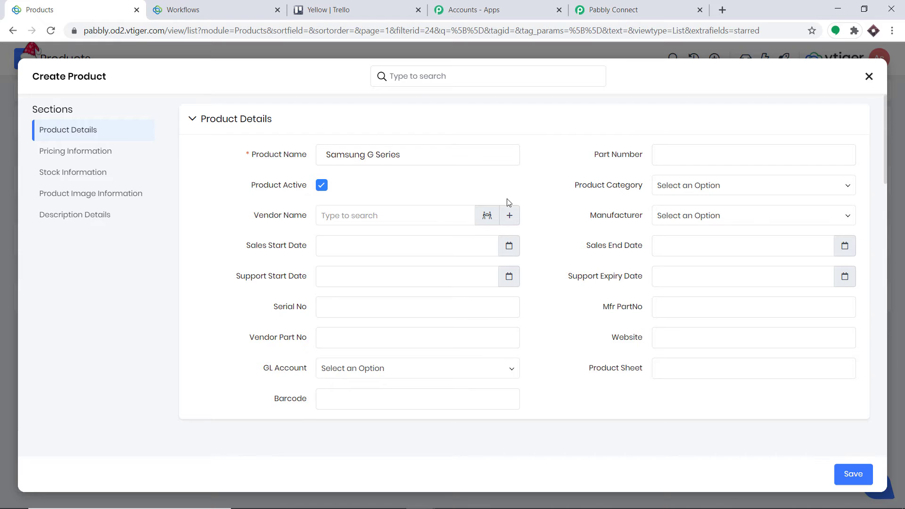
scroll(363, 216, down, 3)
scroll(364, 241, down, 2)
scroll(340, 231, down, 1)
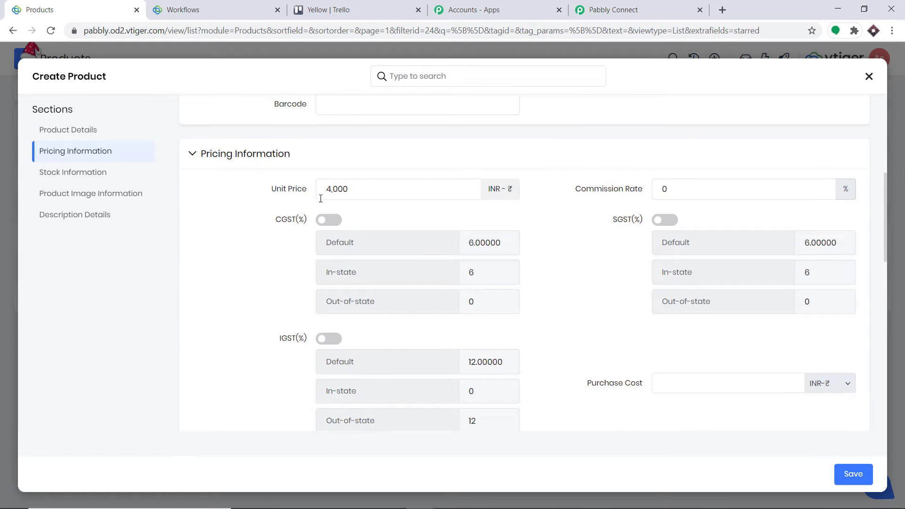
scroll(328, 172, down, 1)
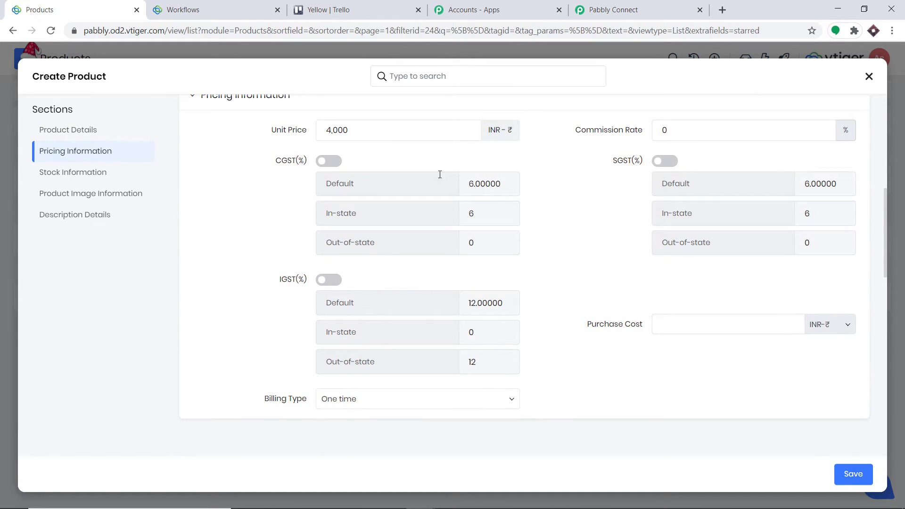
scroll(440, 175, up, 6)
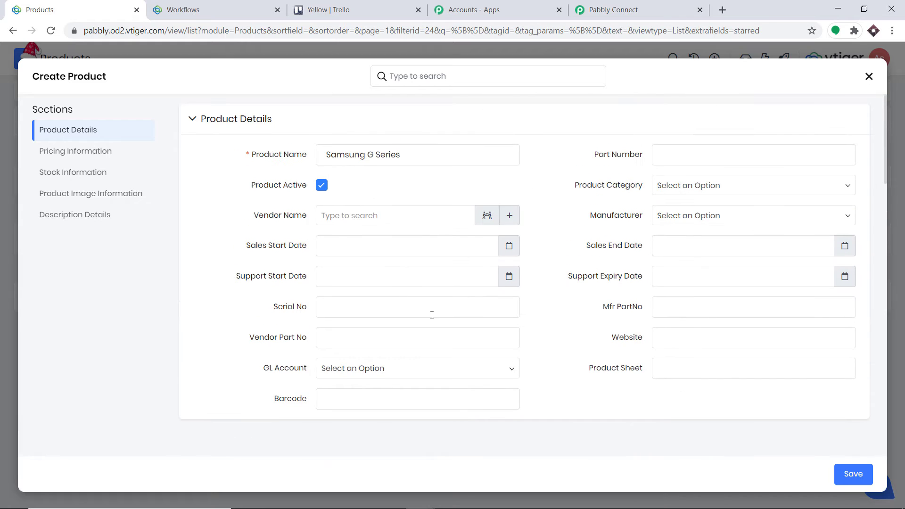
- In the product's stock information, set Qty/Unit to 10 and Qty. in Stock to 20
scroll(477, 275, down, 3)
scroll(507, 211, down, 1)
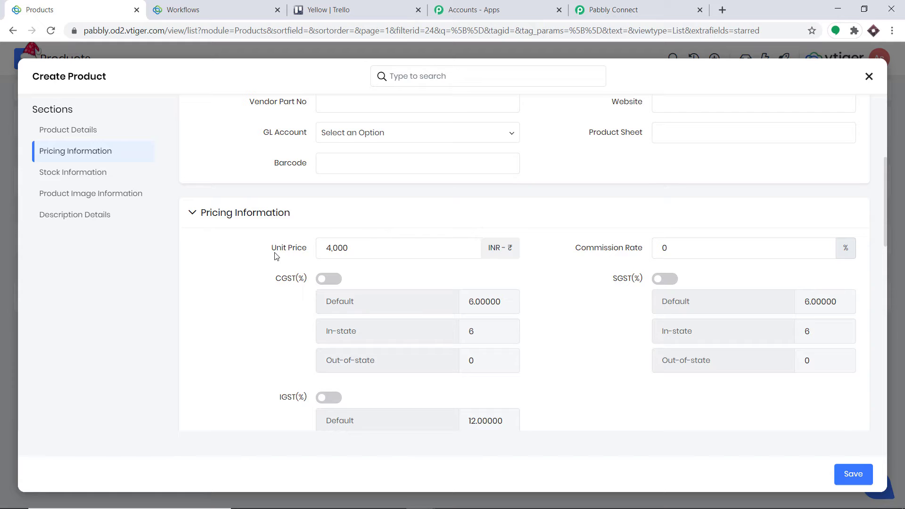
scroll(532, 208, down, 6)
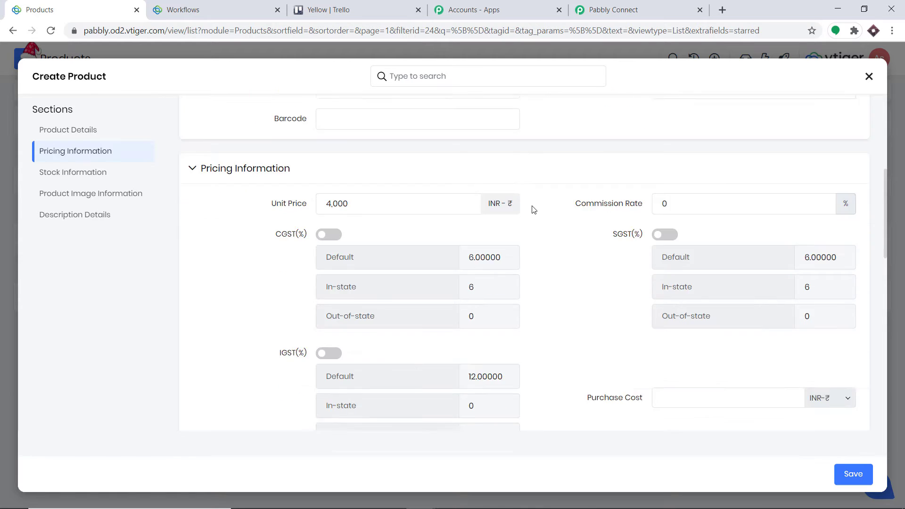
click(673, 249)
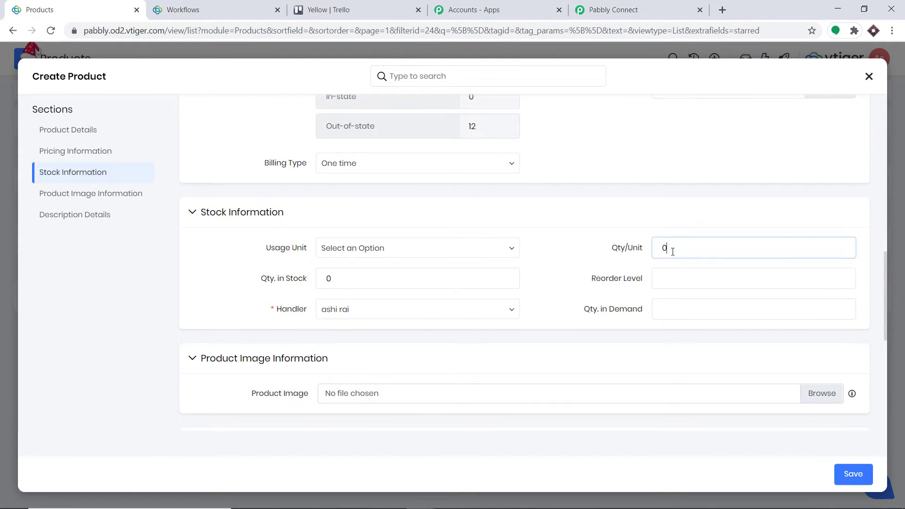
key(BackSpace)
text(10)
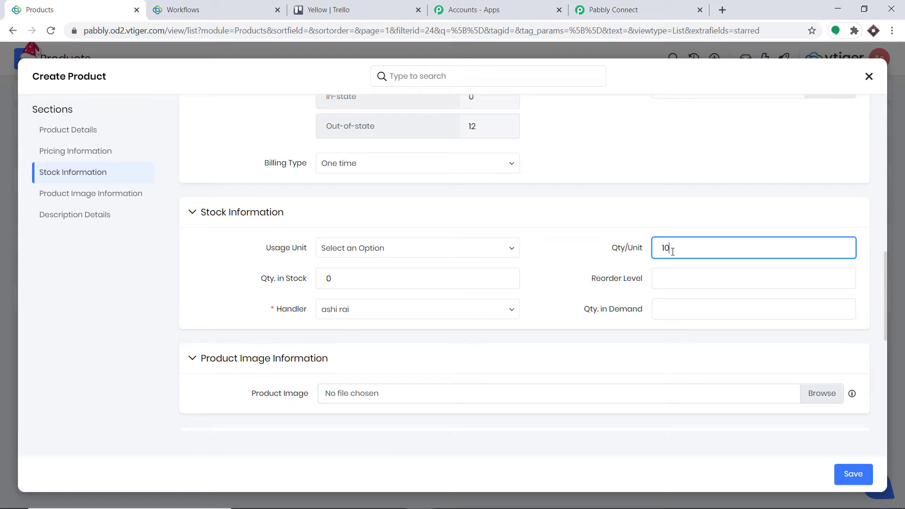
drag(333, 279, 323, 278)
key(BackSpace)
text(20)
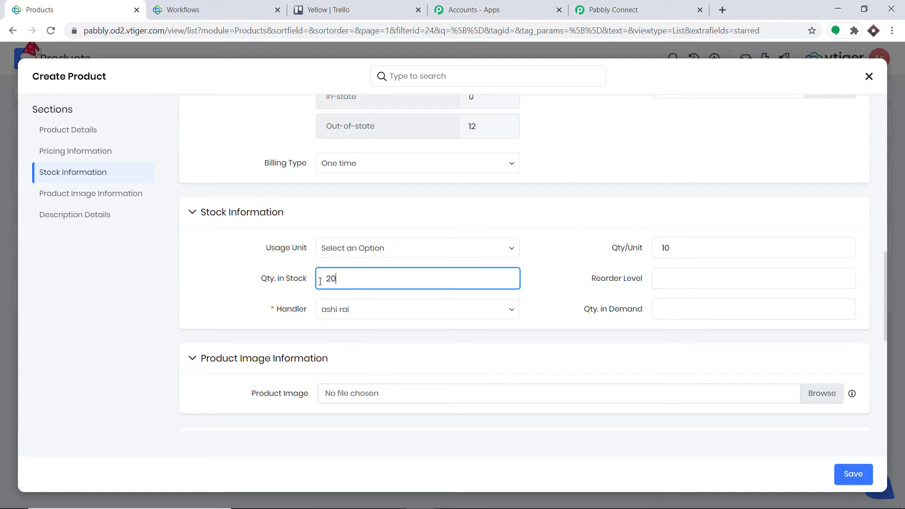
- Enter "This is an awesome product" as the product's description
scroll(319, 281, down, 3)
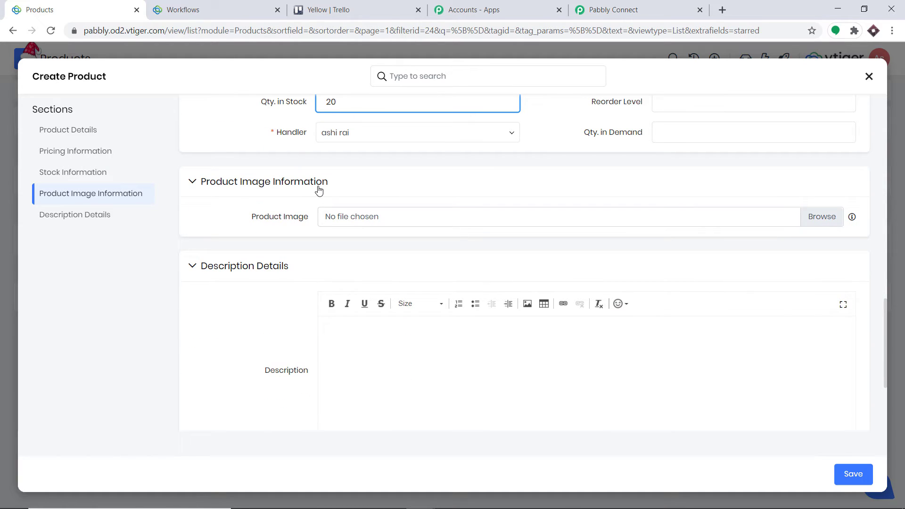
scroll(319, 189, up, 7)
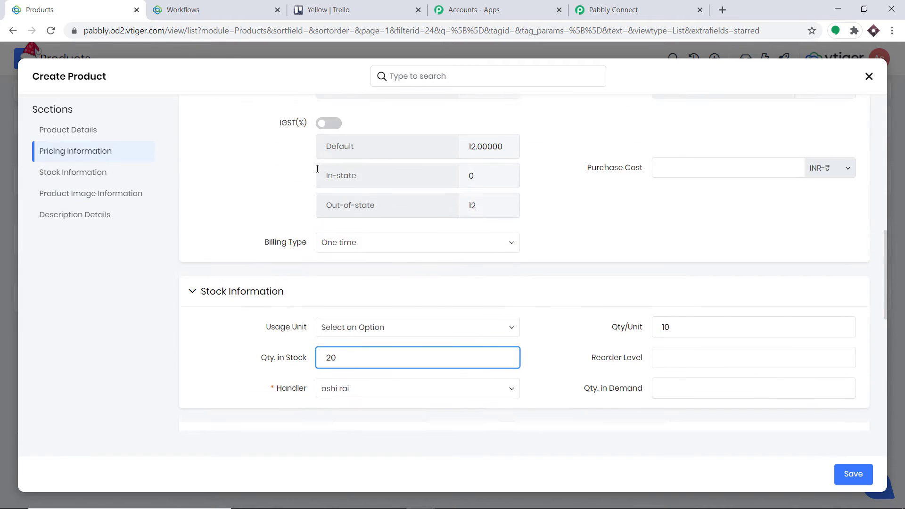
scroll(358, 240, down, 5)
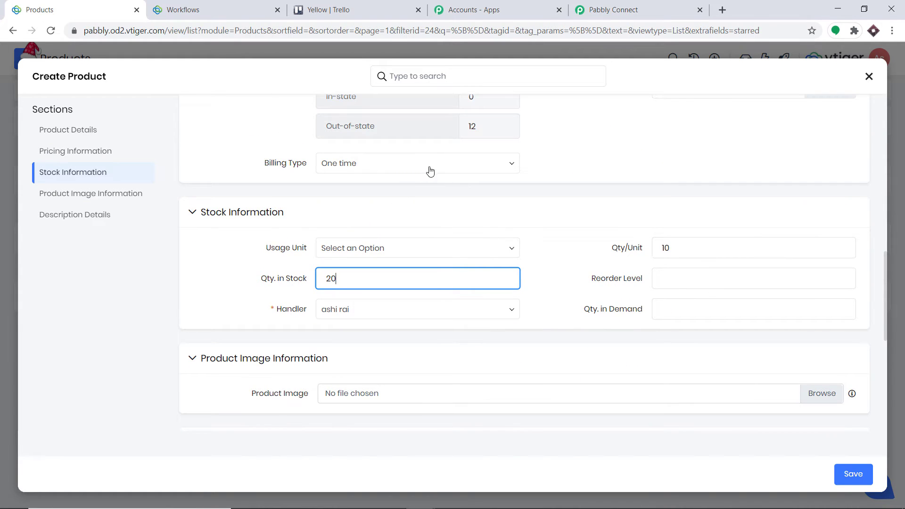
scroll(396, 179, down, 1)
scroll(424, 173, down, 5)
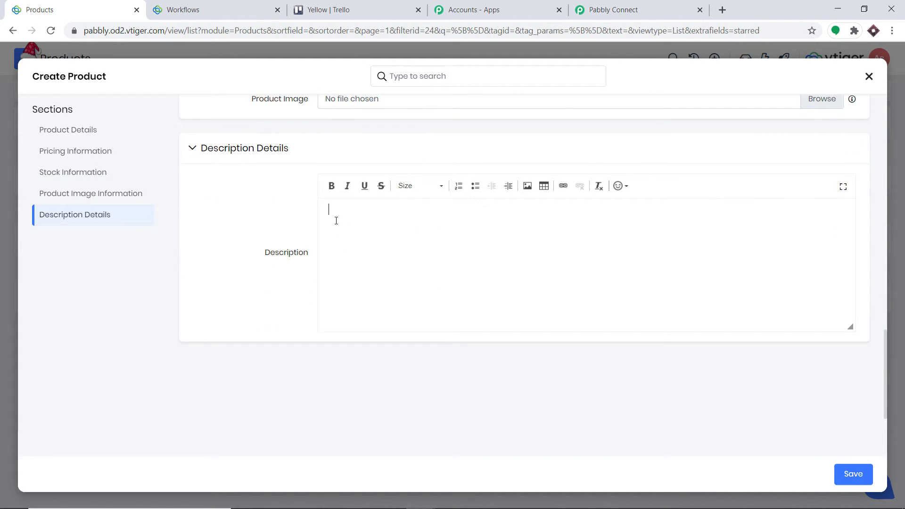
click(336, 221)
text(This is asn awesome p:roduct)
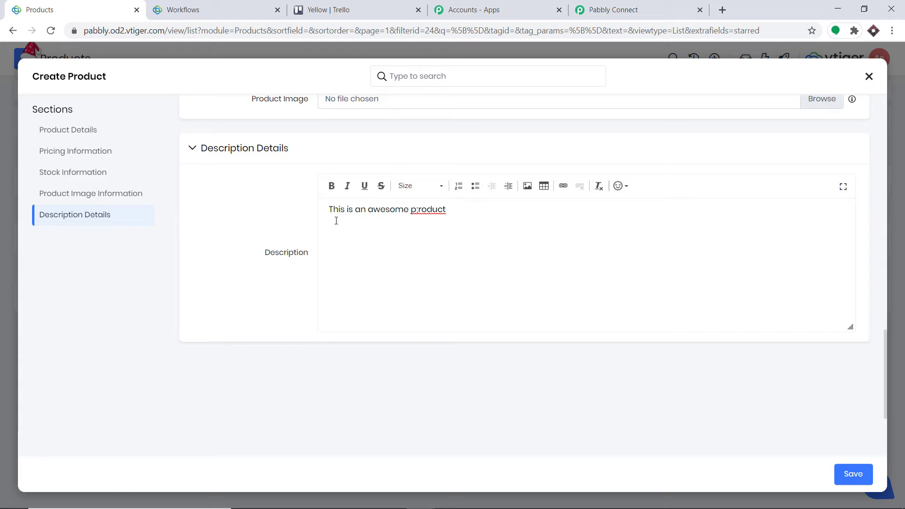
key(BackSpace)
key(BackSpace)
key(BackSpace)
key(BackSpace)
text(roduct)
- Review the completed Create Product form from start to end and save the product
scroll(316, 217, up, 15)
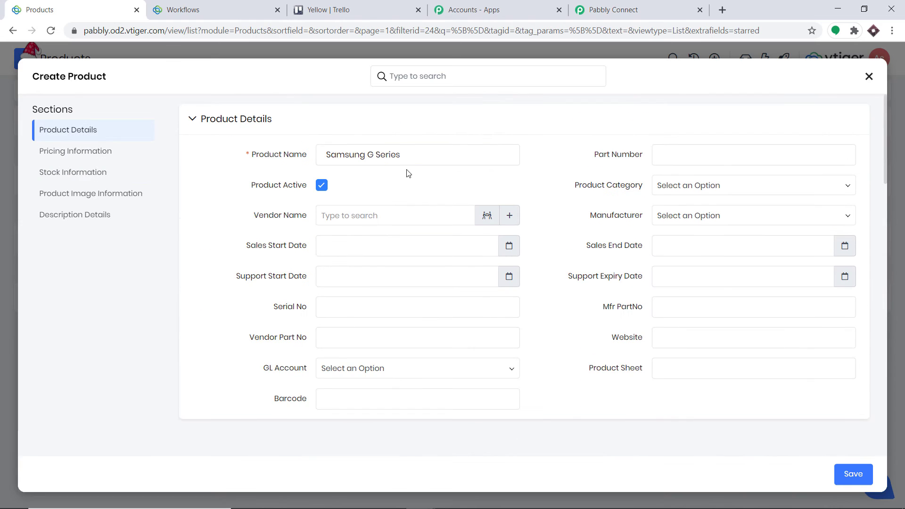
scroll(414, 212, down, 15)
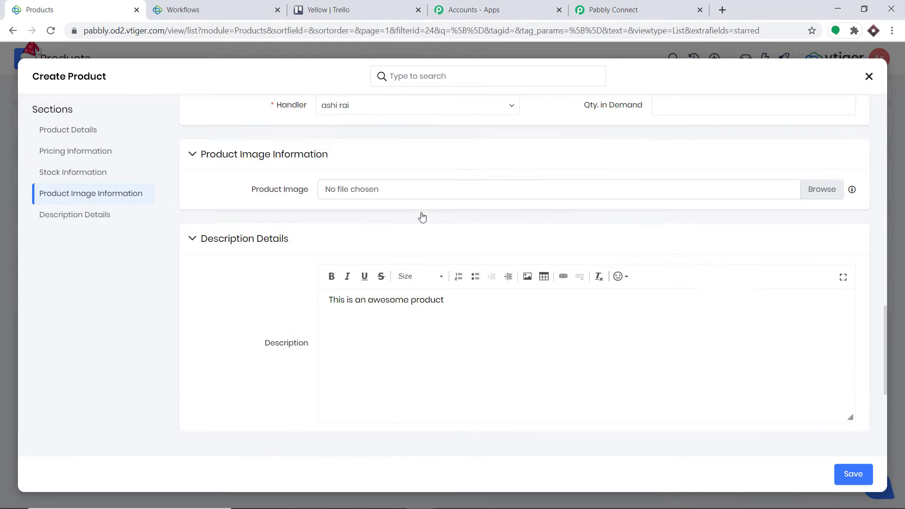
click(850, 475)
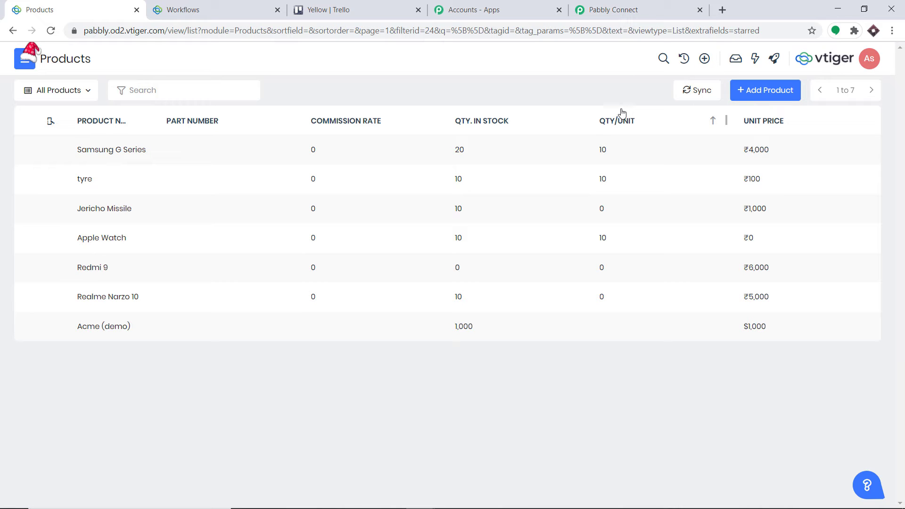
- Switch to the Pabbly Connect workflow and check the captured webhook response against the new product's fields
click(607, 6)
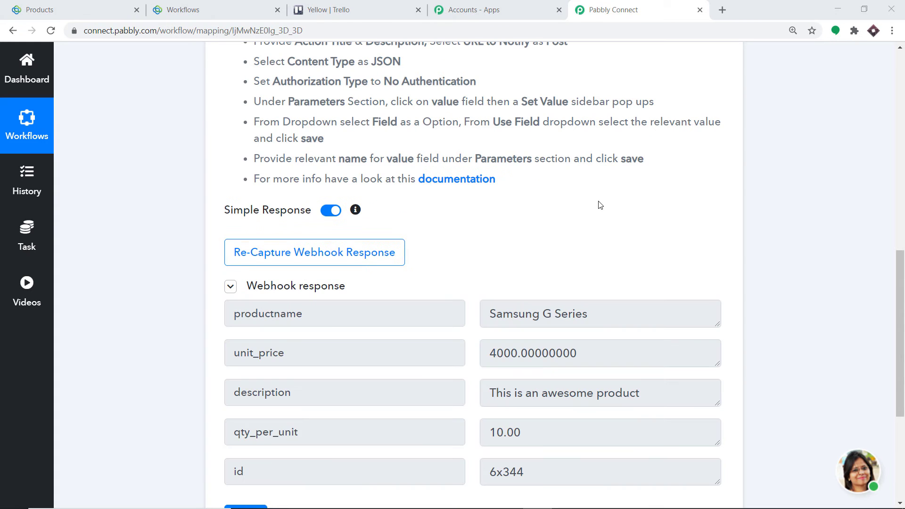
scroll(601, 205, down, 5)
scroll(568, 199, up, 1)
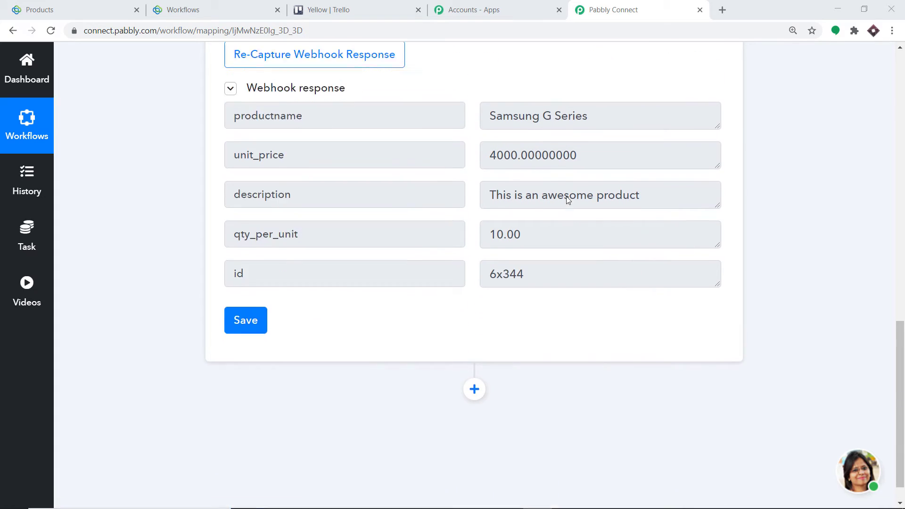
scroll(568, 199, up, 1)
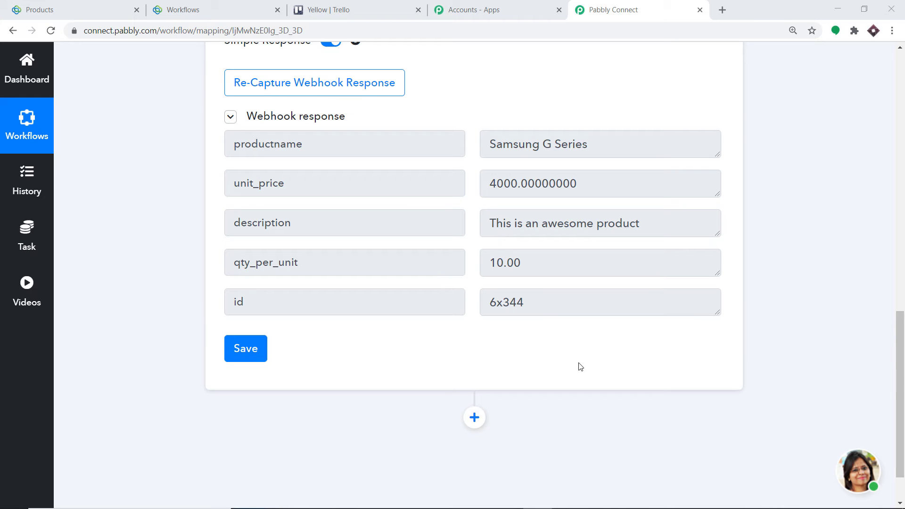
- Add an action step after the Vtiger trigger, with Trello as the app and Add New Card as the action event
click(474, 417)
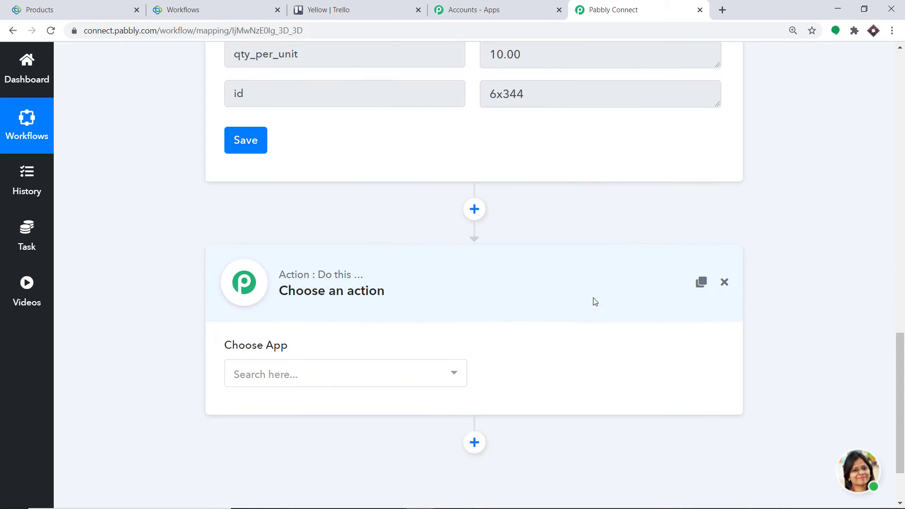
scroll(594, 300, down, 3)
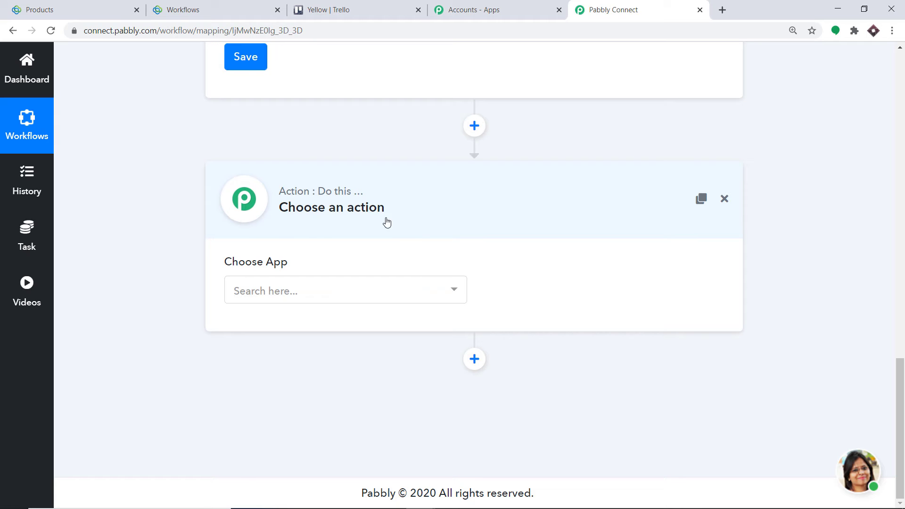
click(270, 291)
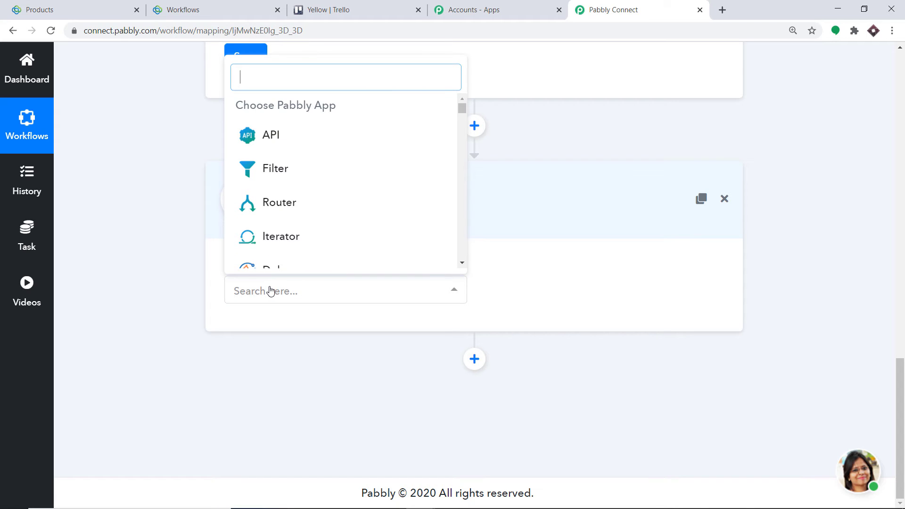
text(tre)
click(282, 253)
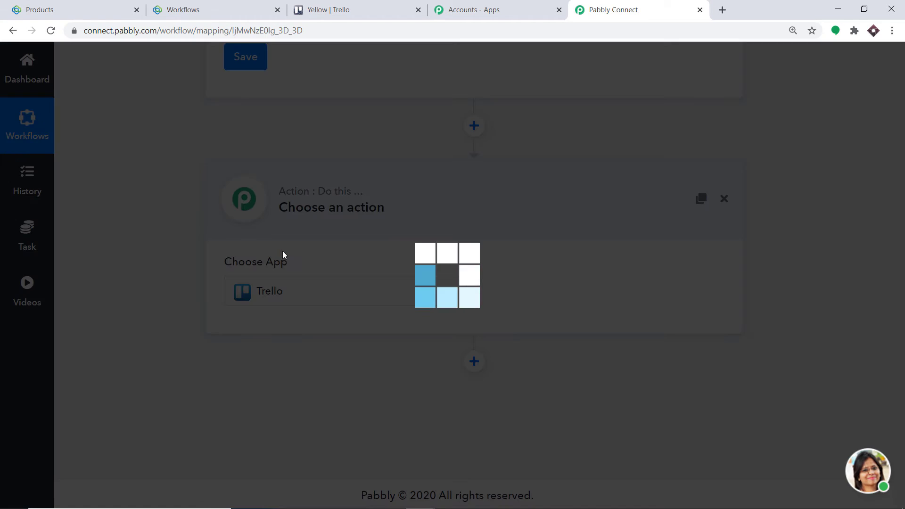
click(525, 293)
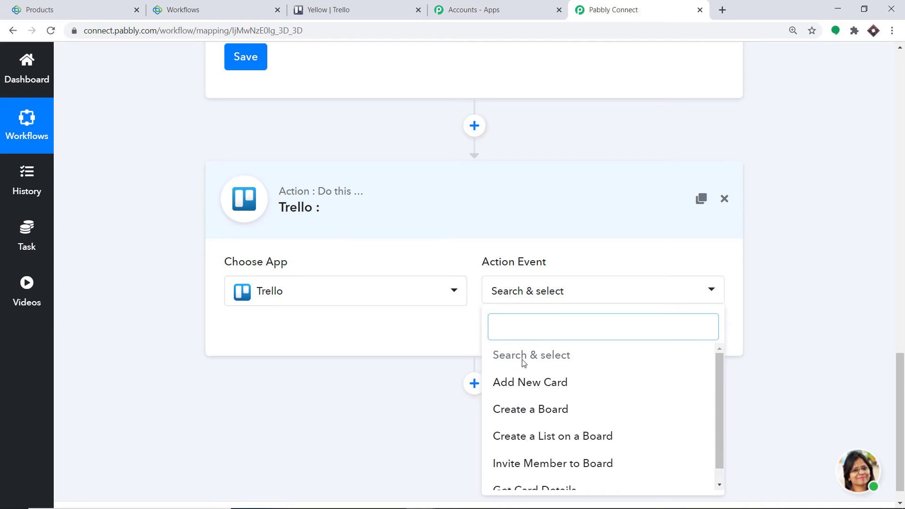
click(526, 382)
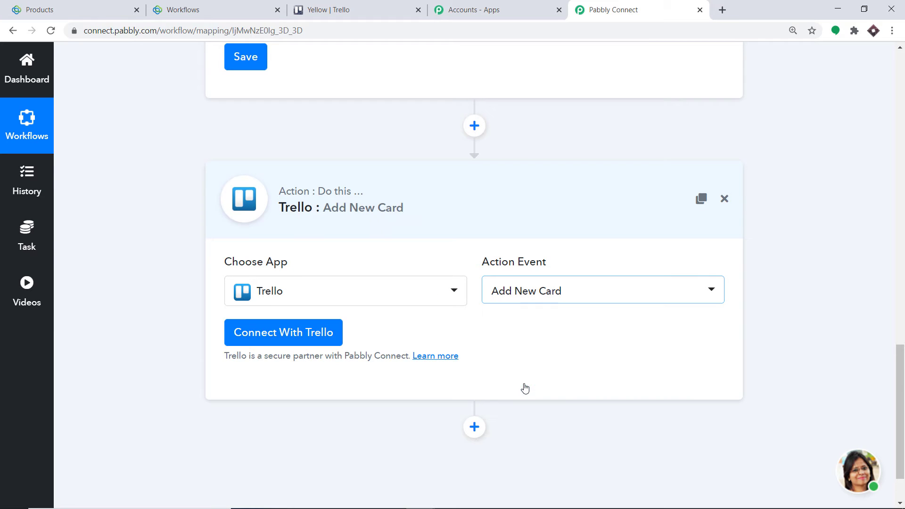
click(516, 289)
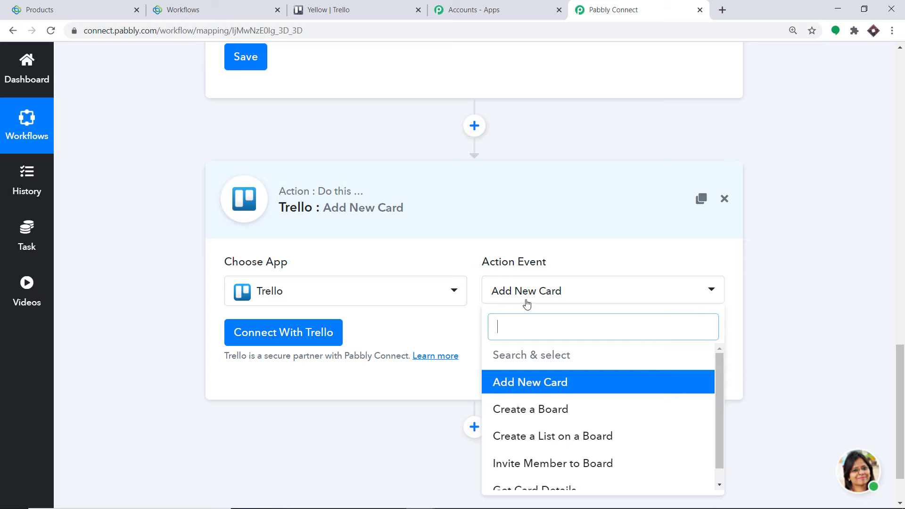
- Start a new Trello connection for the action step and open Trello's API key page from the credentials form
scroll(555, 376, down, 1)
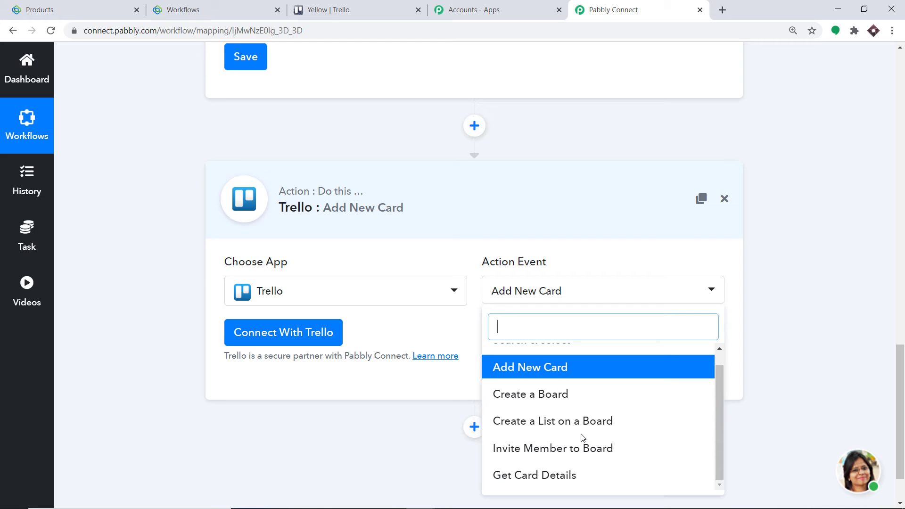
click(308, 420)
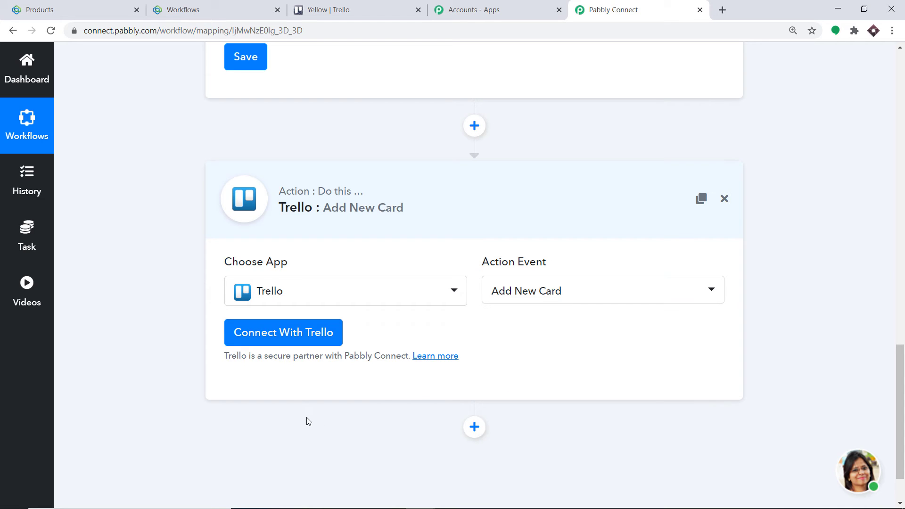
click(280, 340)
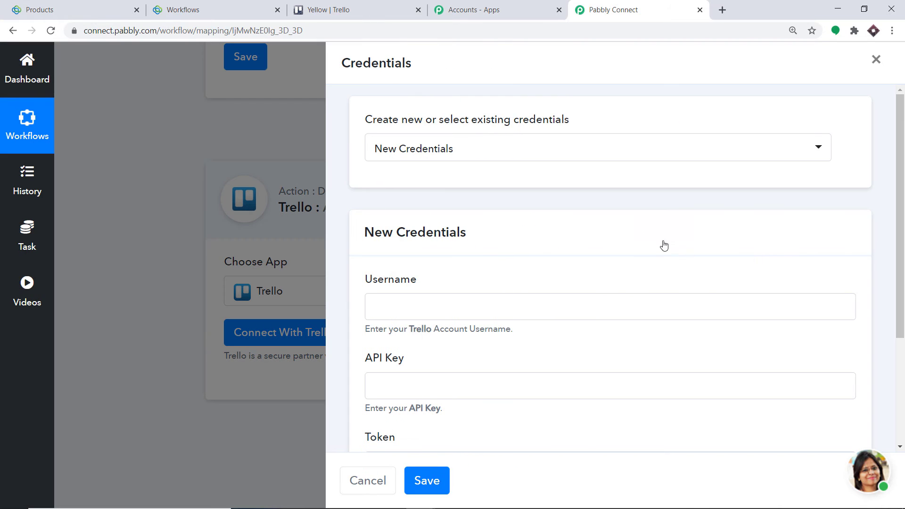
scroll(632, 226, down, 3)
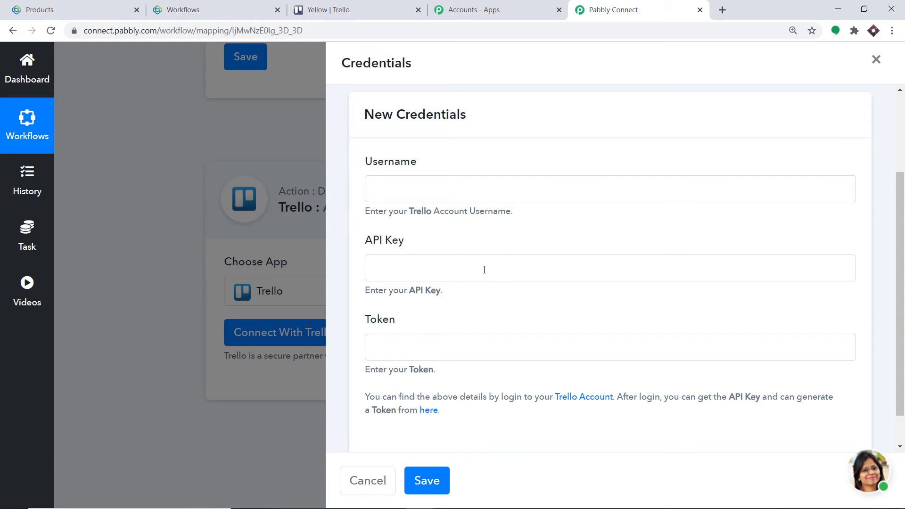
scroll(540, 218, down, 1)
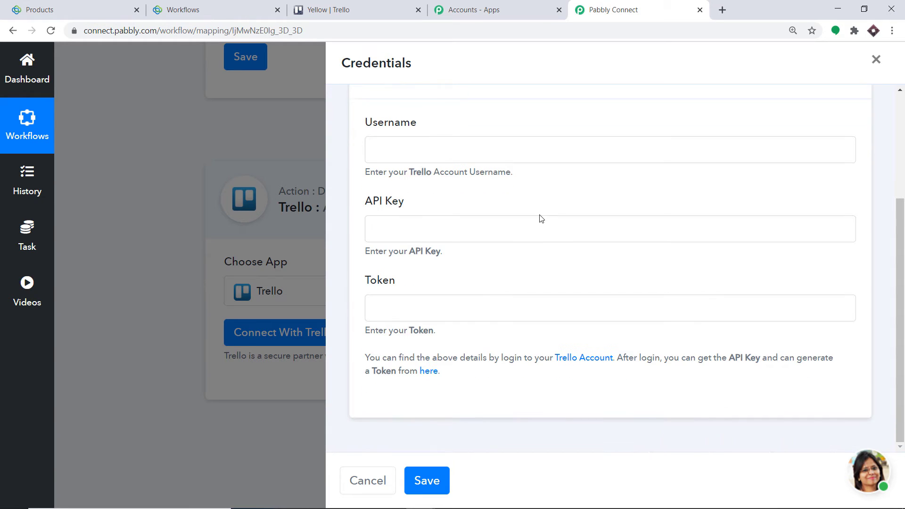
click(429, 372)
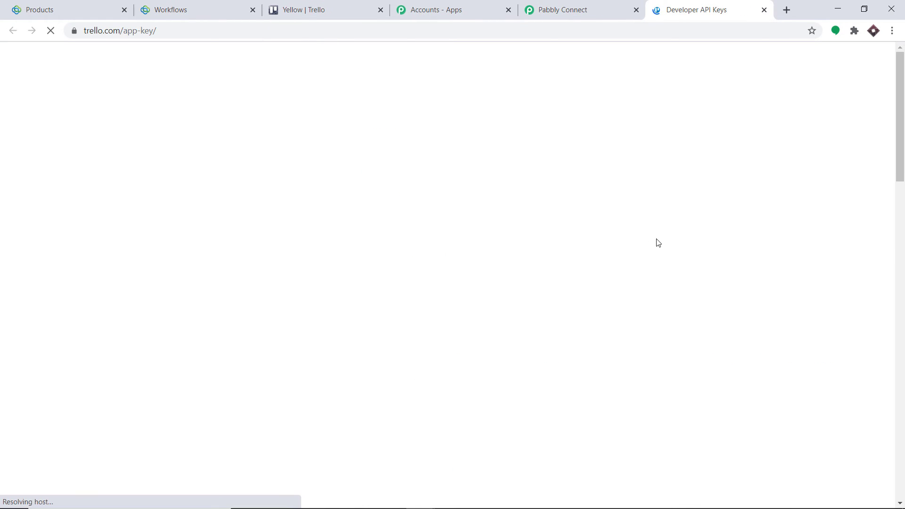
- Copy the developer API key from Trello and paste it into the API Key field of the Pabbly Connect credentials
double_click(439, 219)
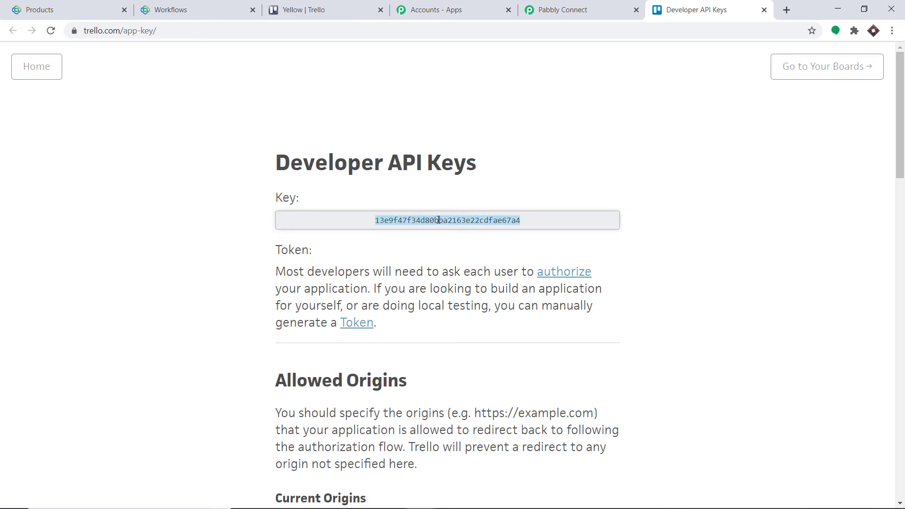
right_click(438, 220)
click(455, 228)
click(554, 5)
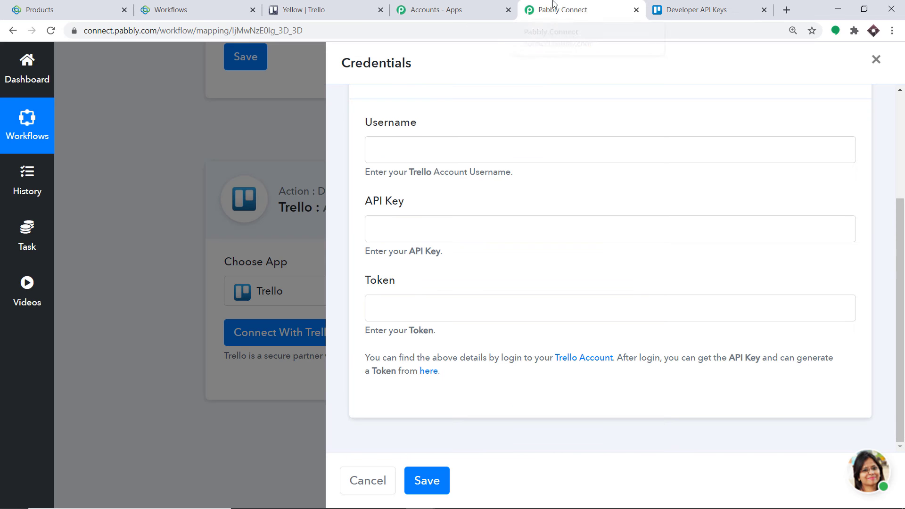
click(423, 231)
right_click(421, 231)
click(457, 323)
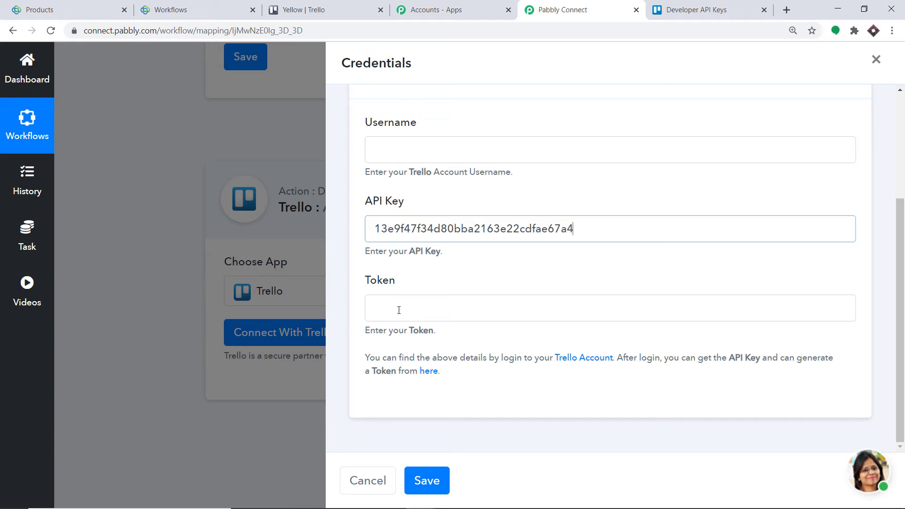
- Open Trello's manual token authorization page and copy the account username from it into the Username field of the Pabbly Connect credentials
click(674, 4)
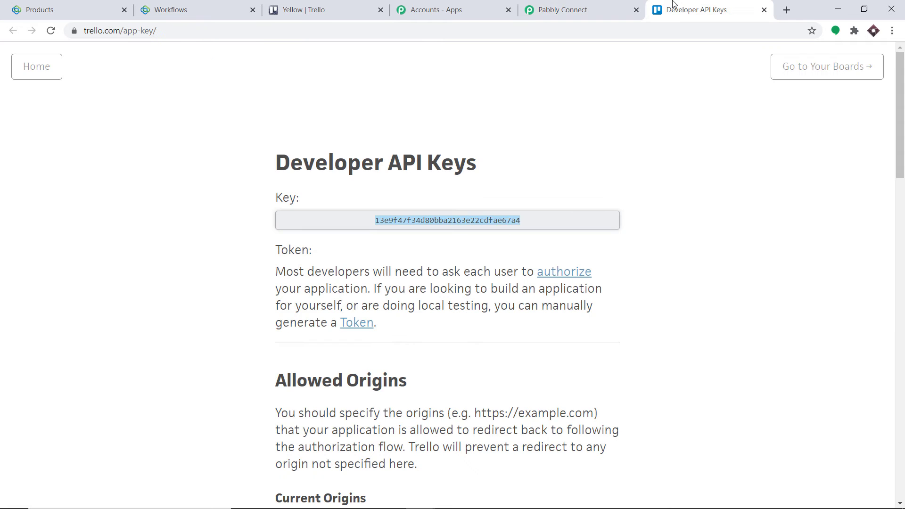
scroll(496, 260, down, 1)
click(347, 266)
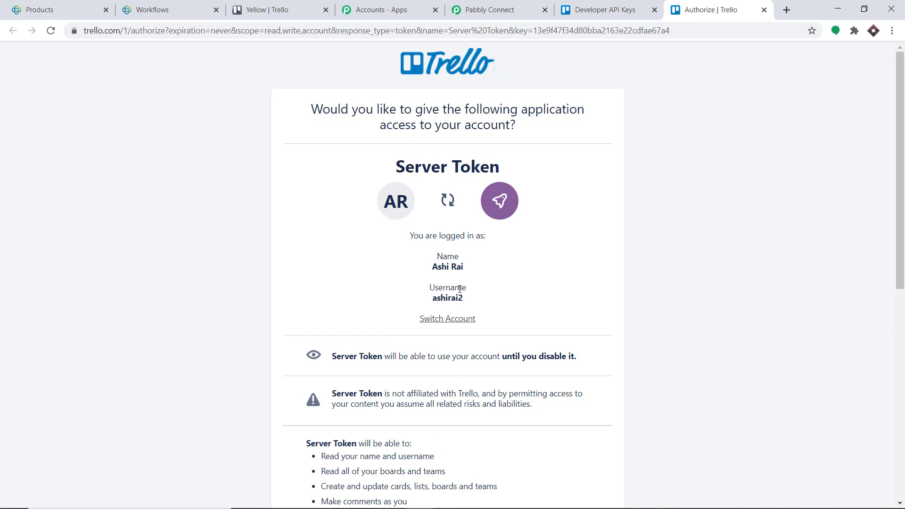
double_click(448, 296)
right_click(448, 297)
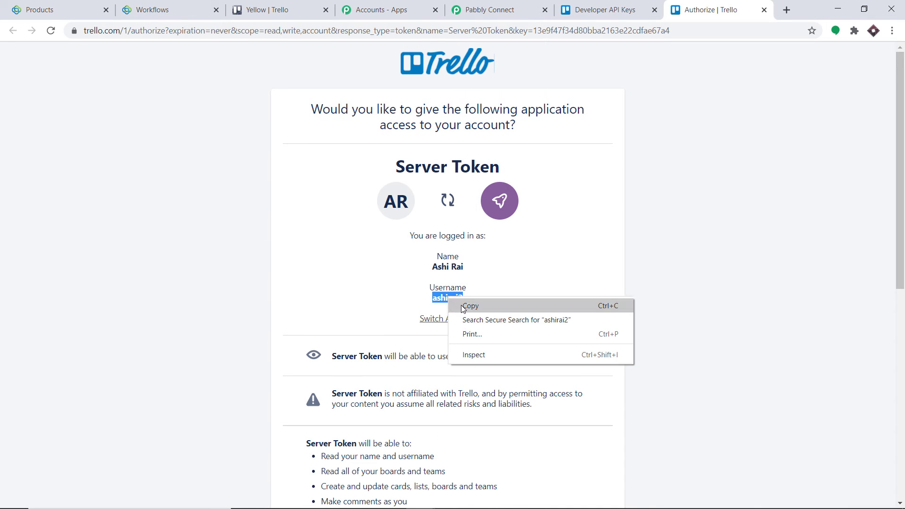
click(461, 307)
click(497, 6)
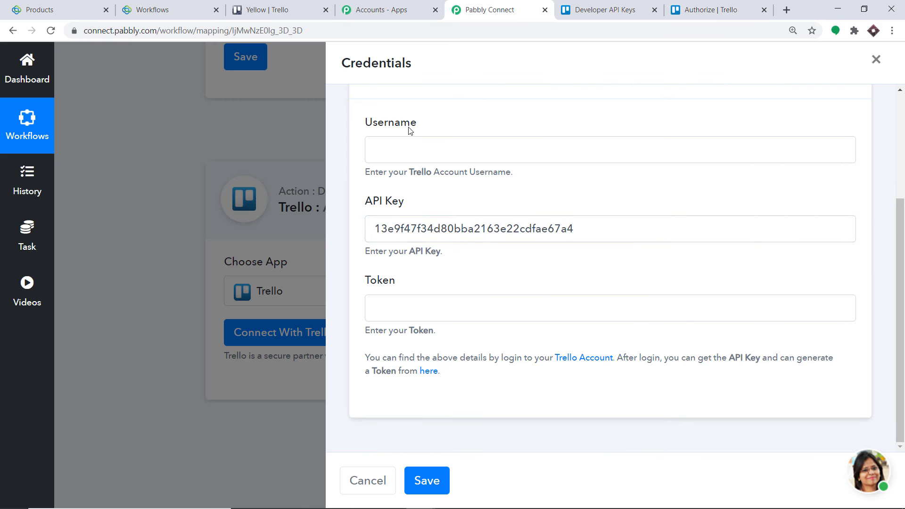
click(410, 143)
right_click(410, 143)
click(455, 233)
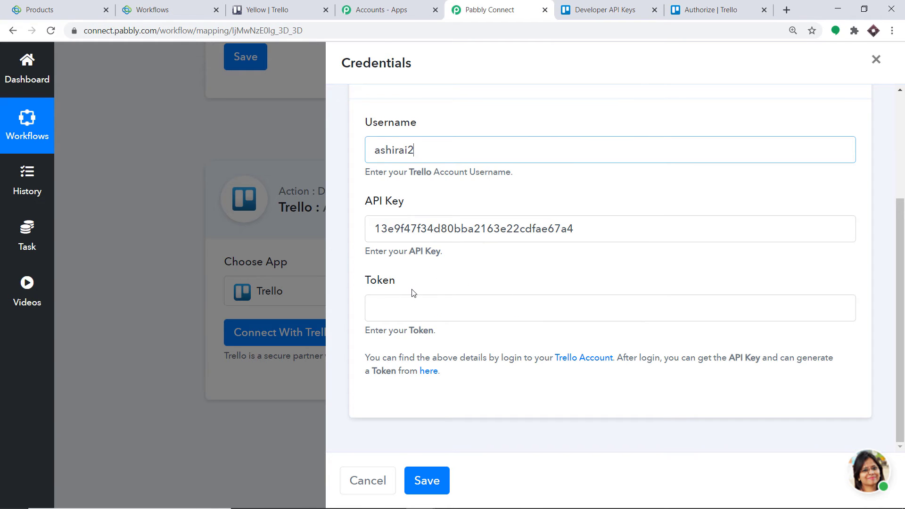
- Return to Trello's authorization page and allow Server Token access to the account
click(717, 7)
scroll(646, 198, down, 10)
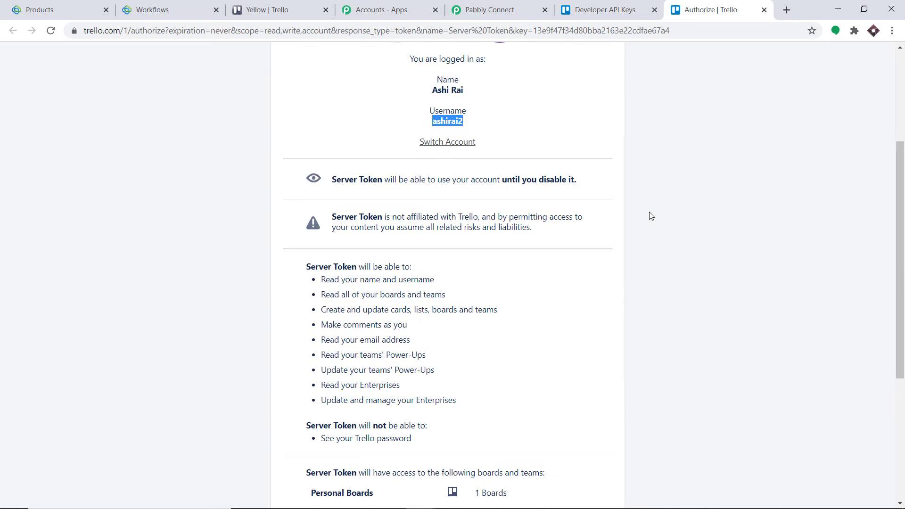
click(564, 372)
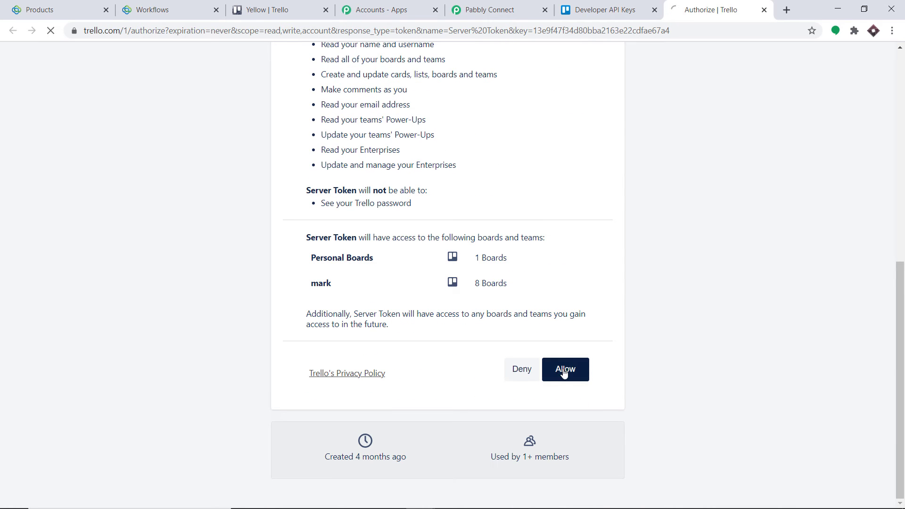
- Copy the generated Trello token into the Token field of the Pabbly Connect credentials and save them
double_click(409, 101)
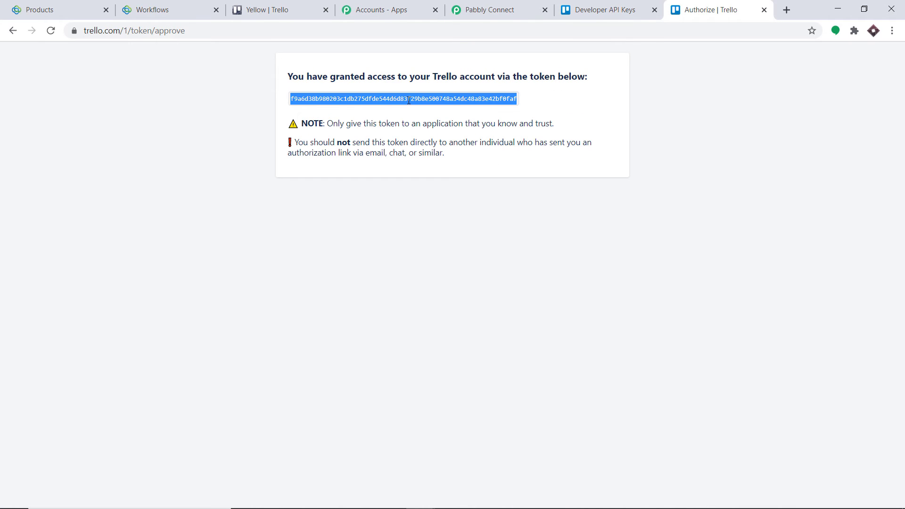
right_click(408, 100)
click(425, 110)
click(476, 10)
click(443, 305)
right_click(444, 306)
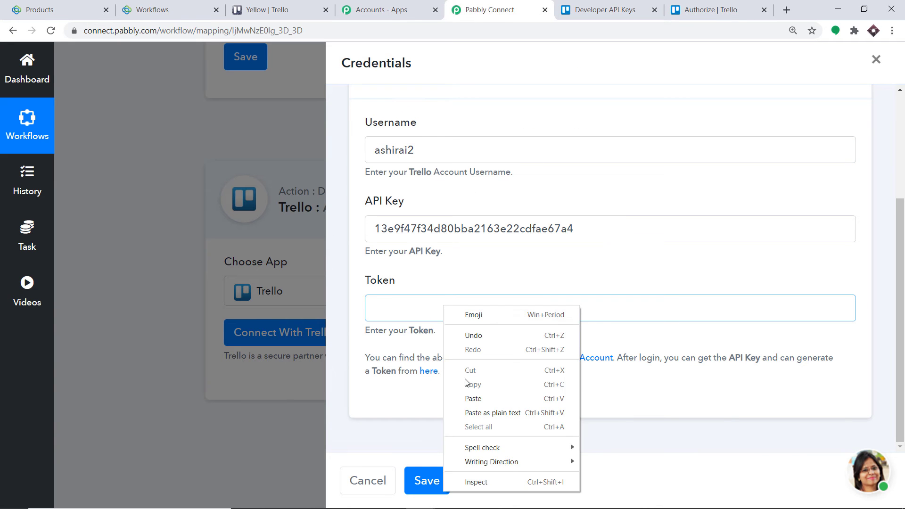
click(473, 399)
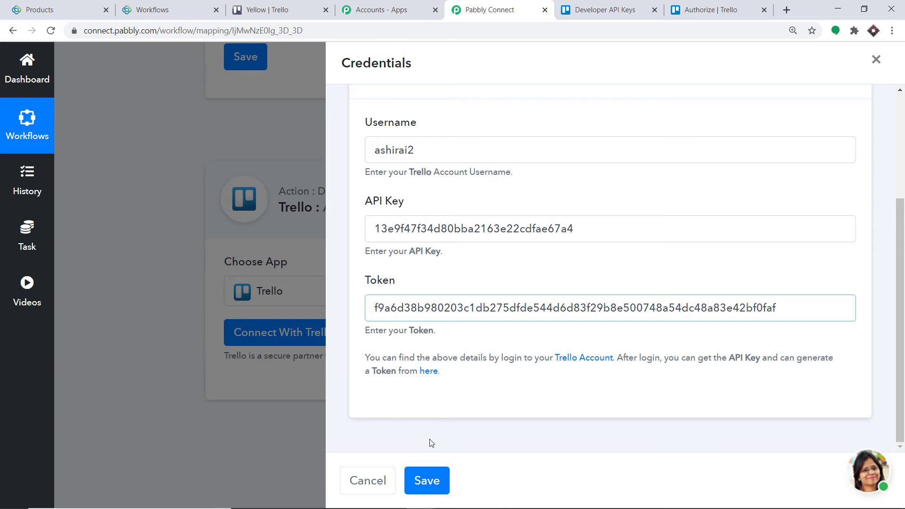
click(427, 481)
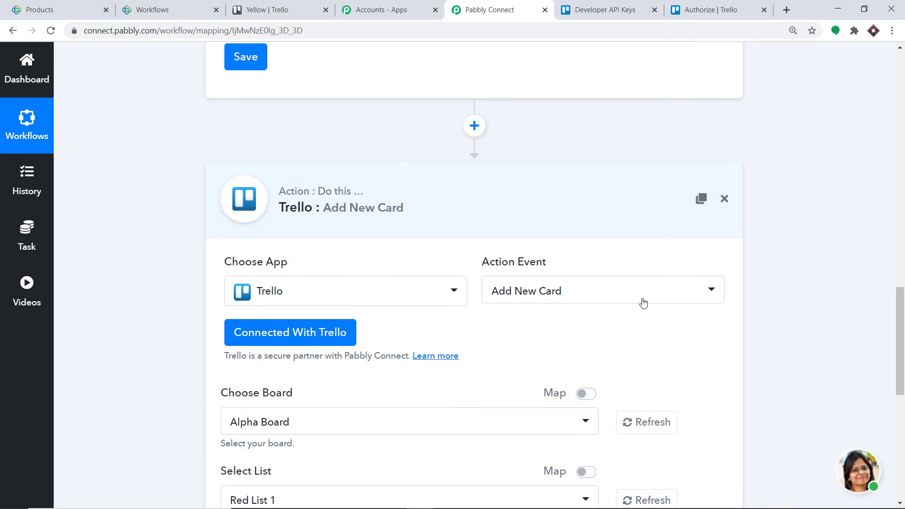
- Compare the available boards with those in Trello and set the action's board to Yellow
drag(901, 346, 904, 408)
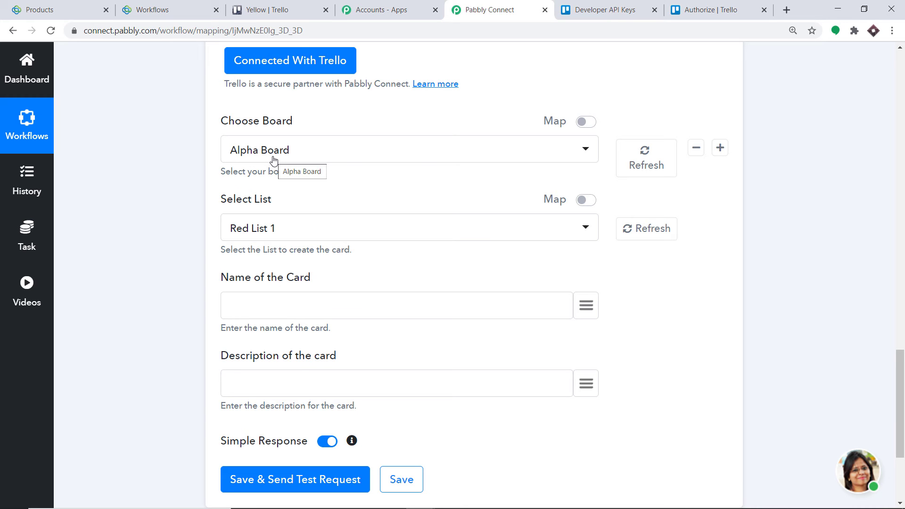
click(300, 5)
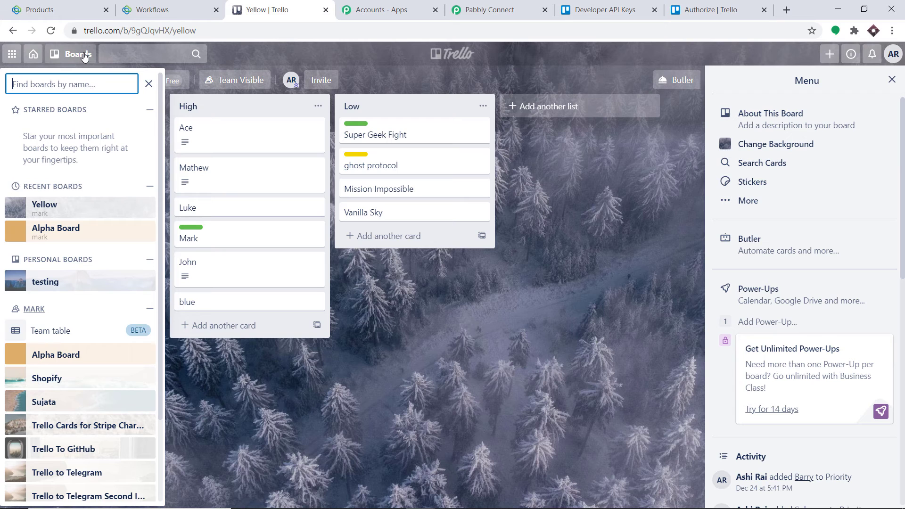
click(84, 55)
click(85, 55)
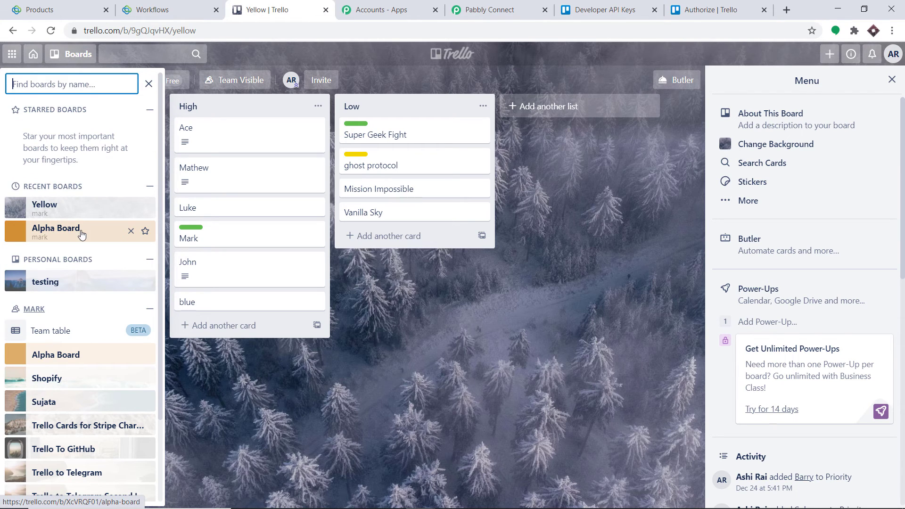
click(494, 4)
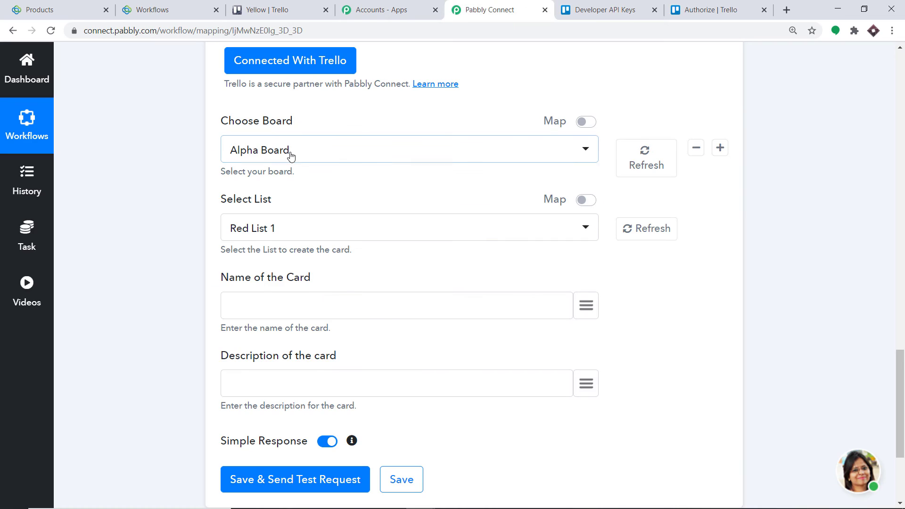
click(289, 152)
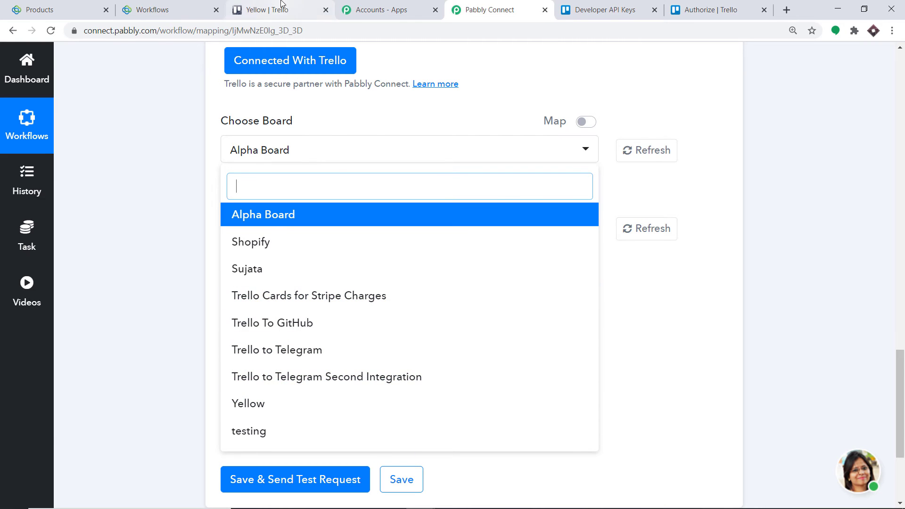
click(267, 10)
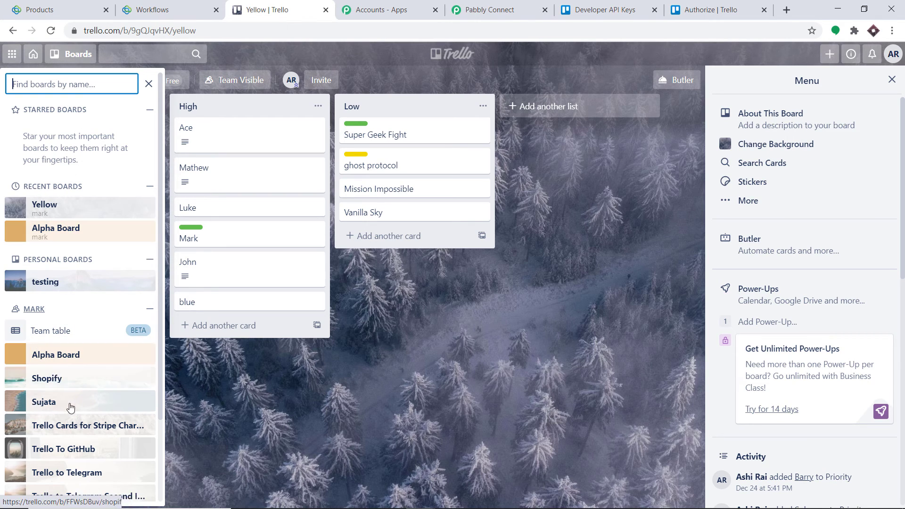
click(447, 19)
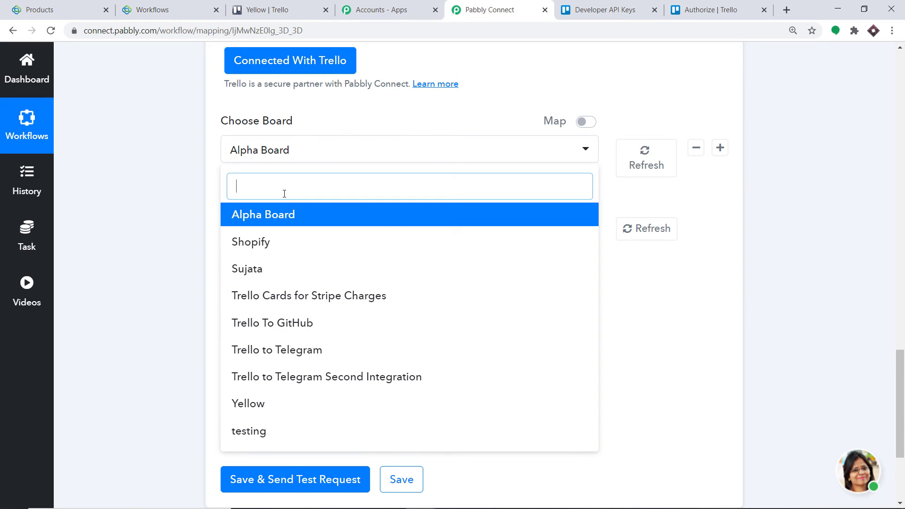
click(260, 409)
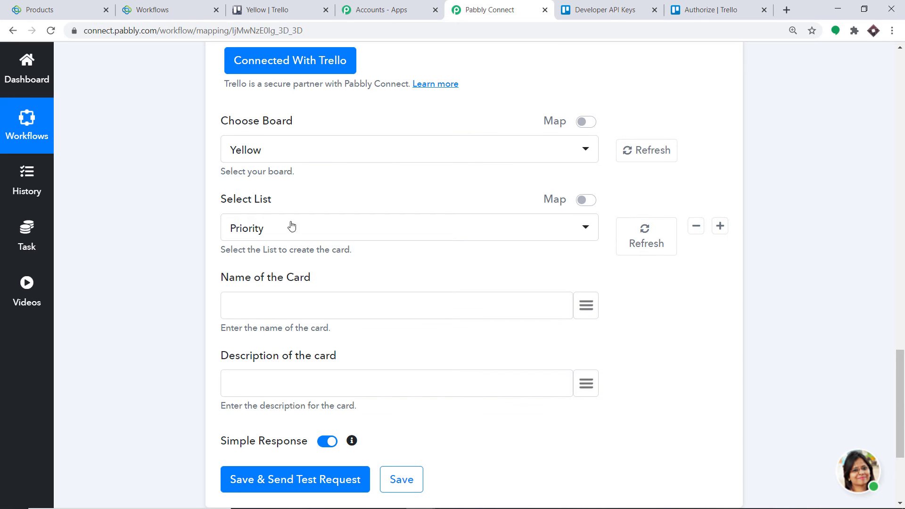
- Check the lists on the Yellow board in Trello and set the action's list to Low in Pabbly Connect
click(257, 10)
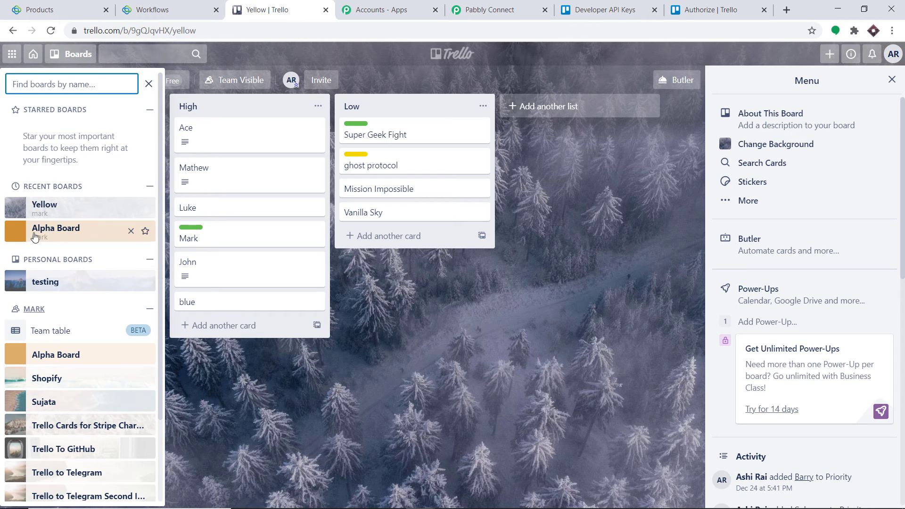
click(40, 205)
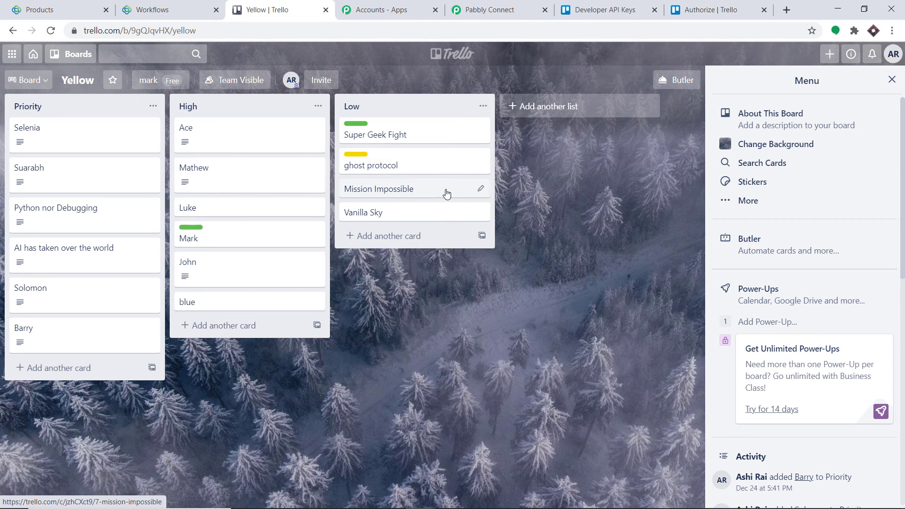
click(488, 6)
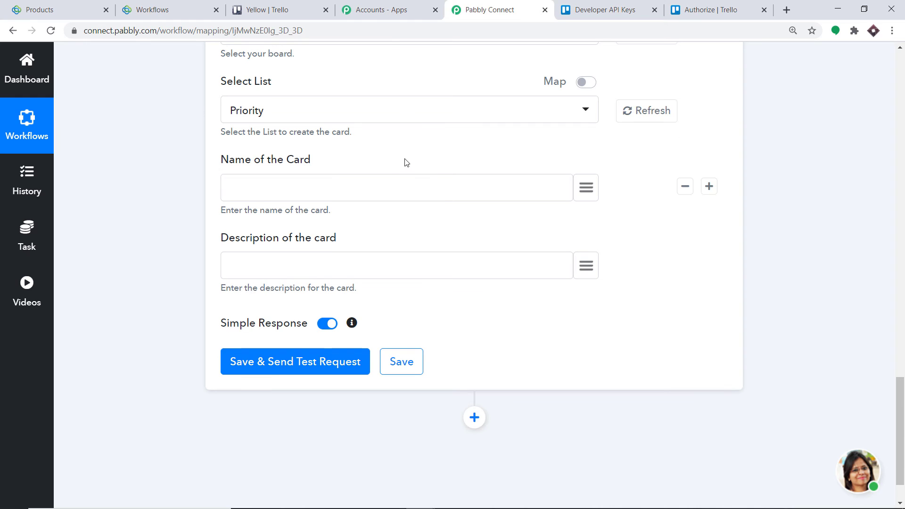
scroll(330, 170, up, 1)
click(292, 174)
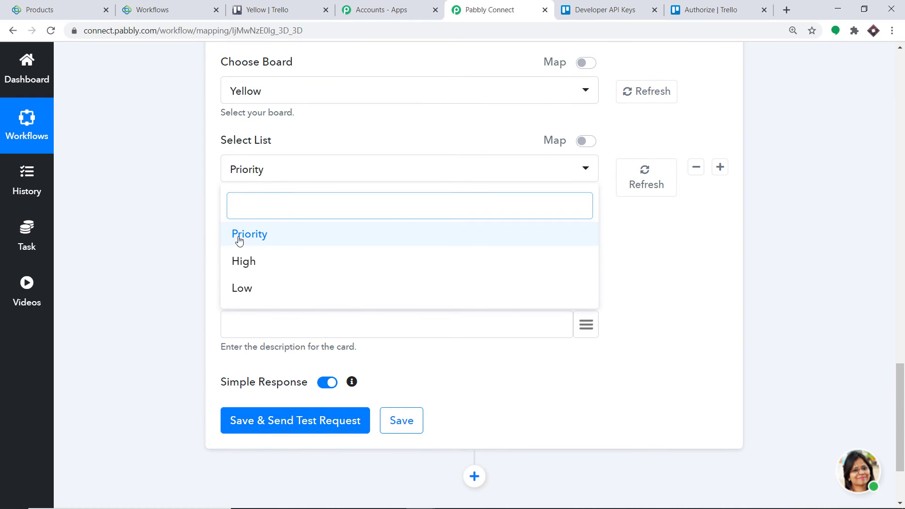
click(263, 294)
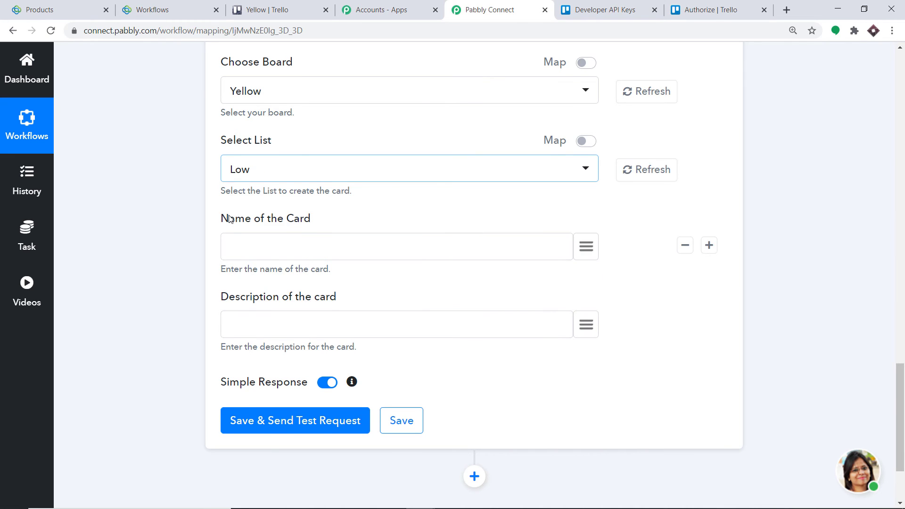
- Map the card's name to the productname value from the Vtiger trigger
scroll(238, 197, down, 1)
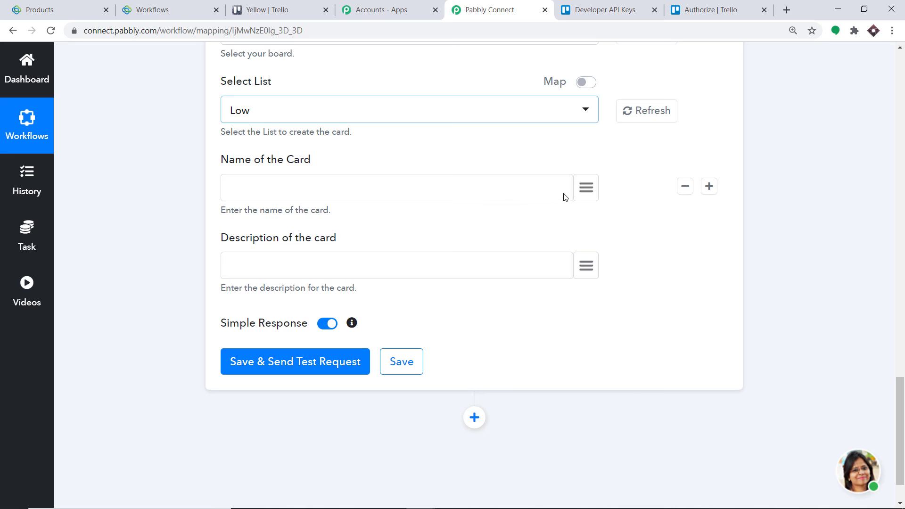
click(587, 188)
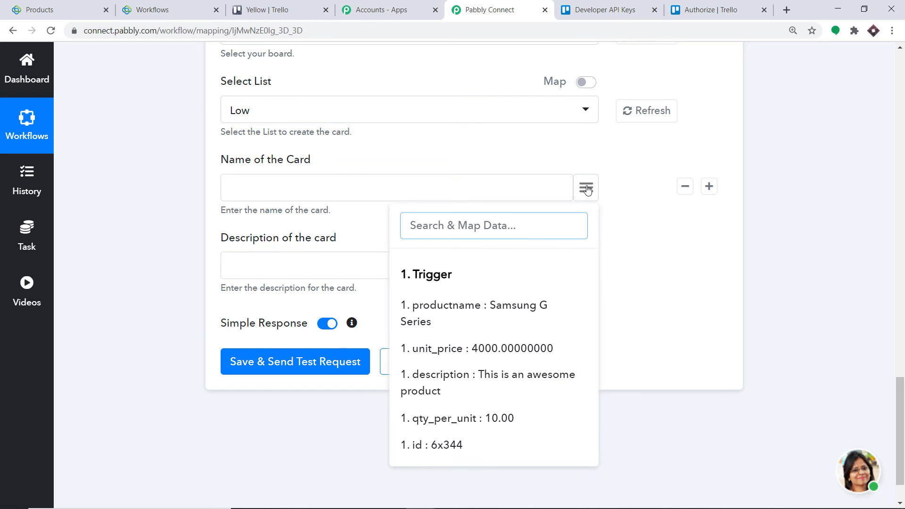
text(product)
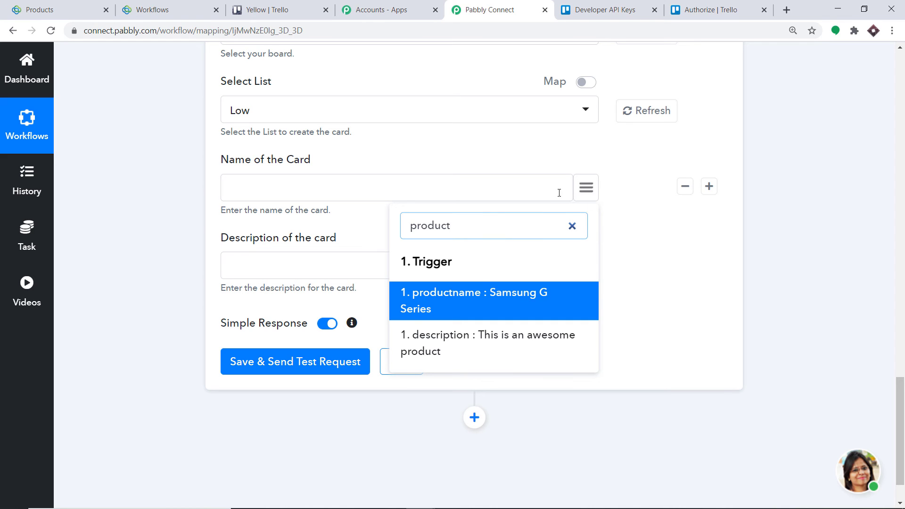
click(521, 297)
- Begin the card description with "So this is the card" followed by the trigger's unit_price value
scroll(380, 255, down, 1)
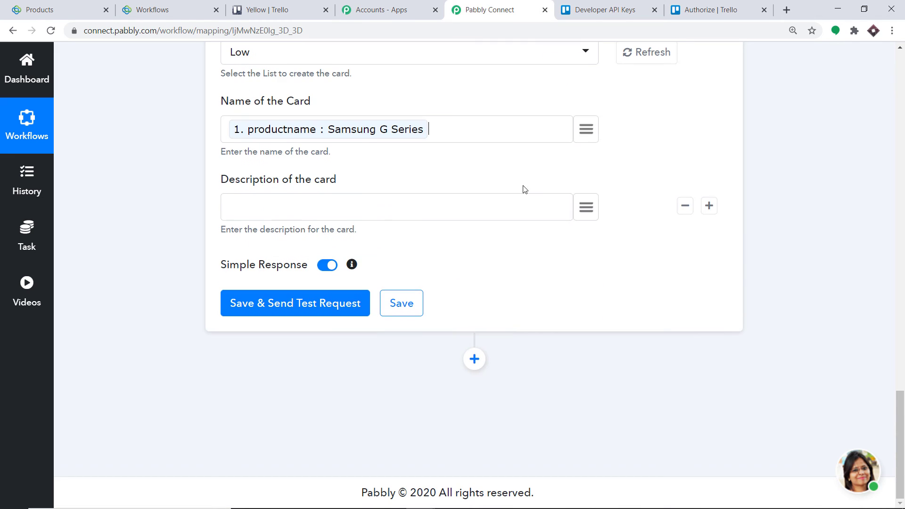
click(415, 206)
text(So this is the card)
click(583, 209)
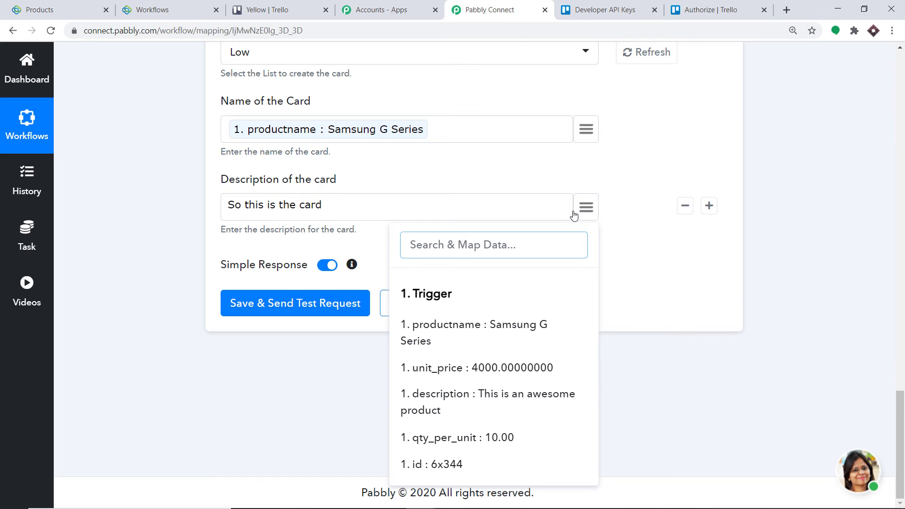
click(440, 368)
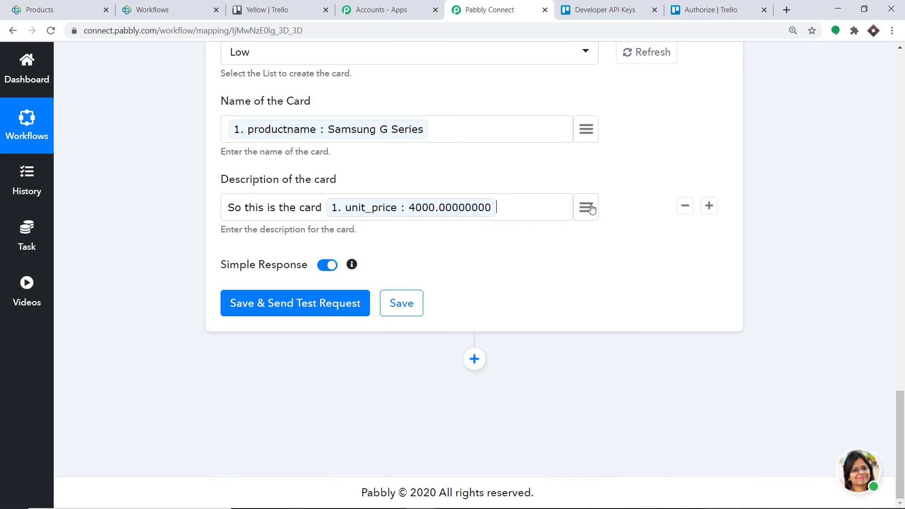
- Extend the card description with "and" followed by the trigger's description value
text(and the d)
text(e)
key(BackSpace)
key(BackSpace)
key(BackSpace)
key(BackSpace)
key(BackSpace)
click(586, 207)
click(519, 400)
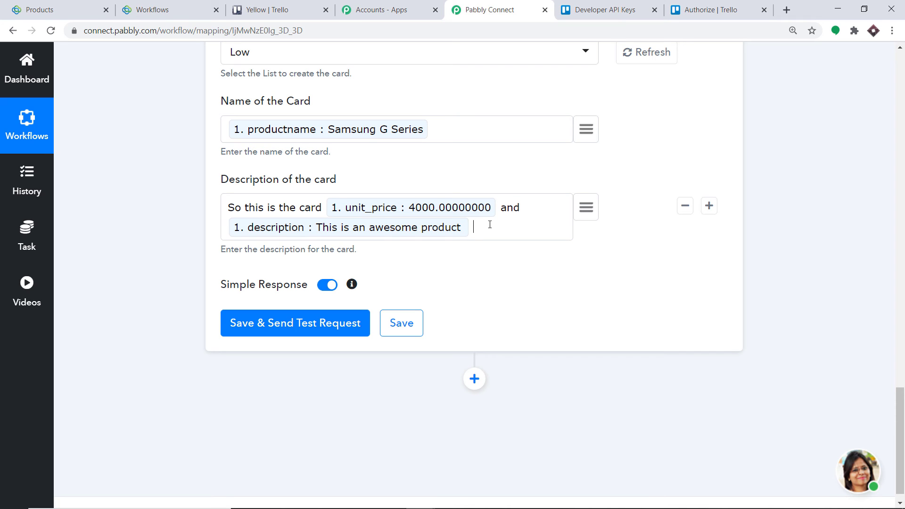
- Add another "and" to the card description, followed by the trigger's qty_per_unit value
text(and)
click(593, 208)
text(qua)
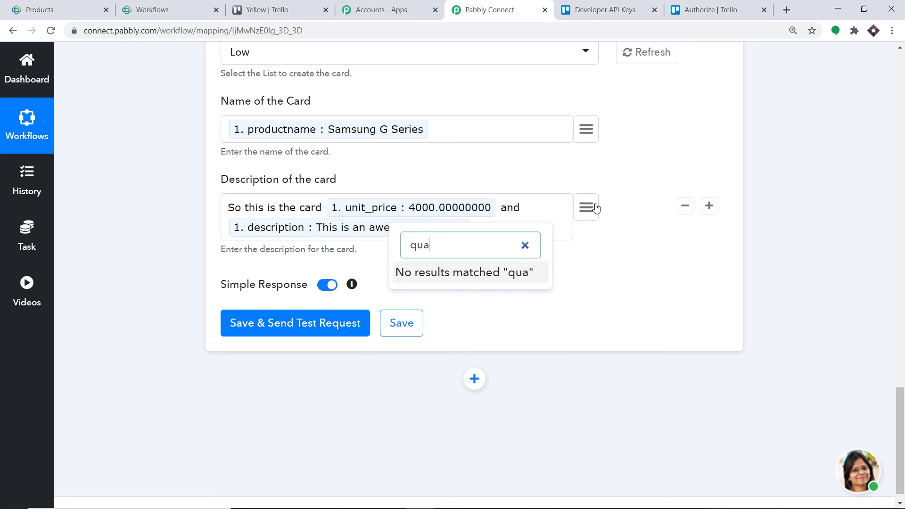
text(n)
key(BackSpace)
key(BackSpace)
key(BackSpace)
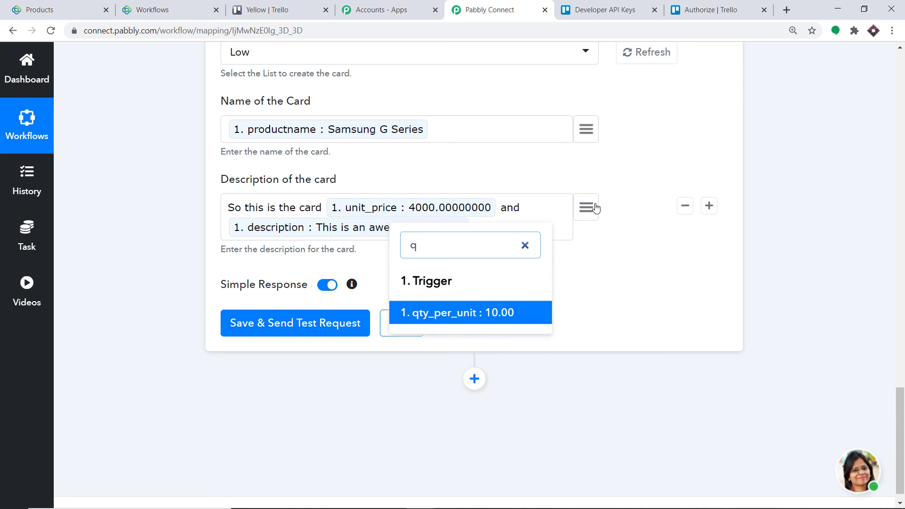
click(495, 315)
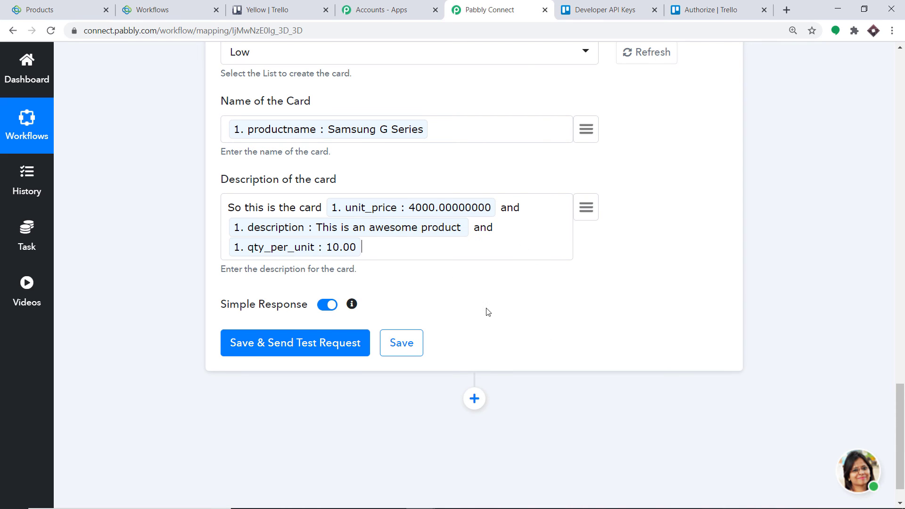
- Save the Trello action with a test request and review the API response fields
scroll(422, 238, up, 1)
scroll(377, 189, up, 3)
scroll(390, 216, down, 5)
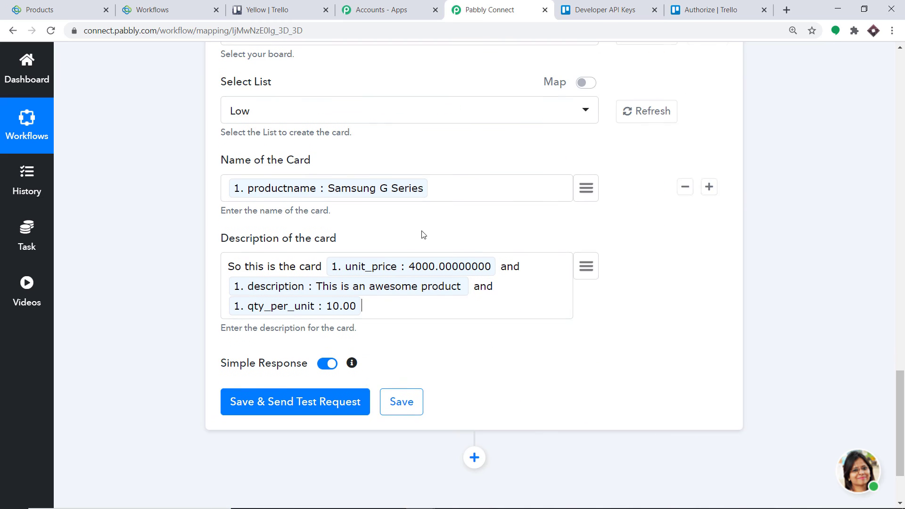
click(253, 310)
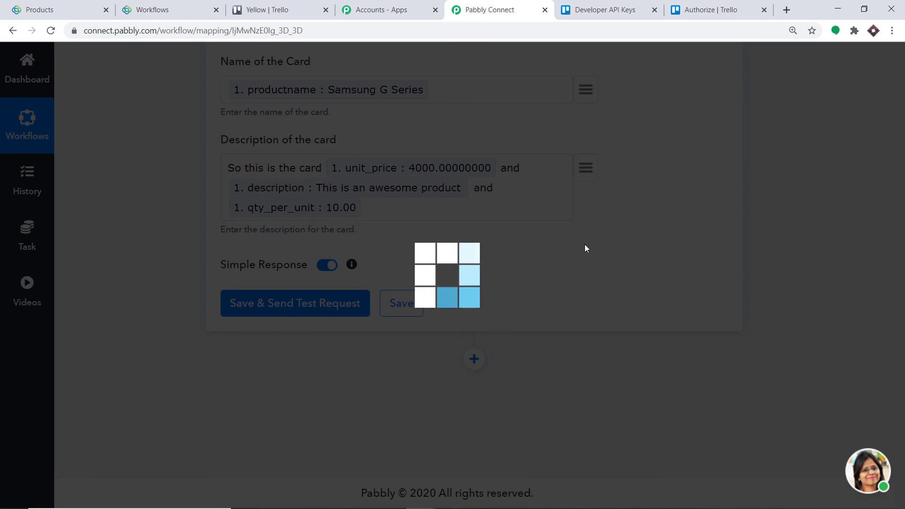
scroll(467, 252, down, 1)
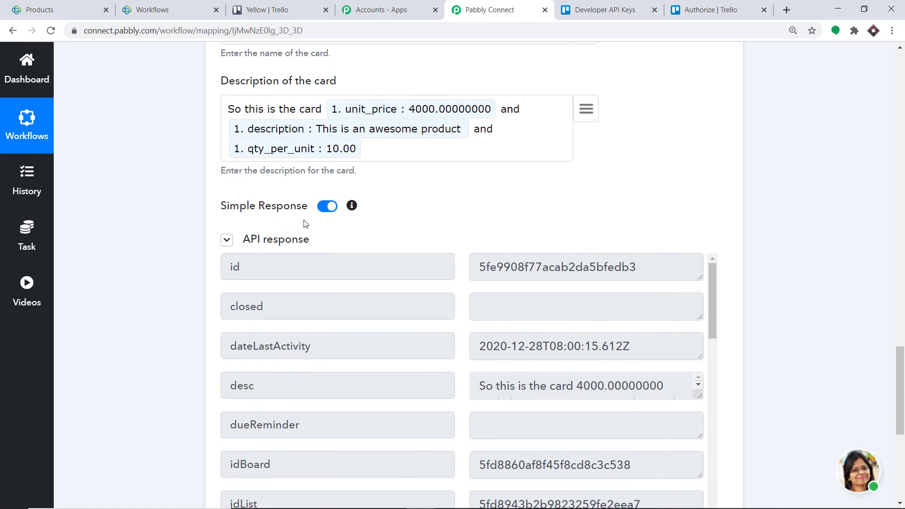
scroll(524, 296, down, 1)
scroll(521, 320, down, 2)
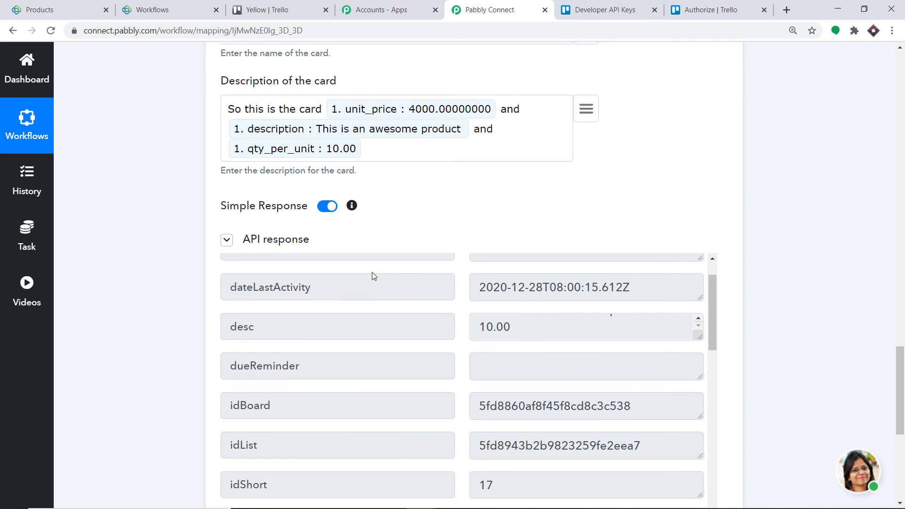
- Switch to Trello and open the Samsung G Series card in the Low list to check its description
click(262, 6)
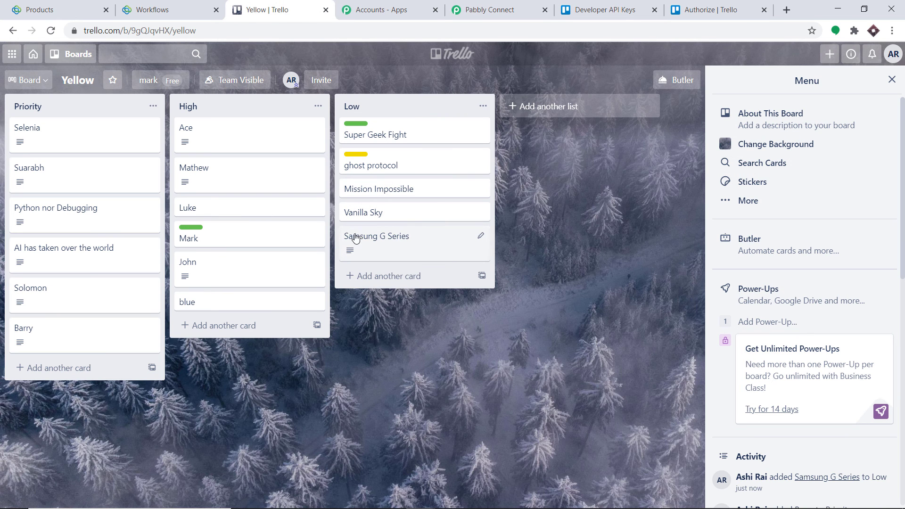
click(398, 242)
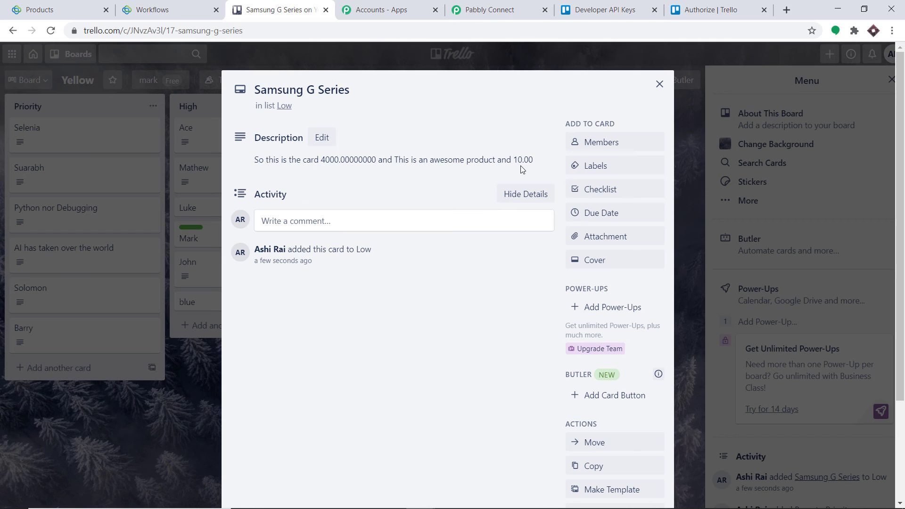
click(505, 2)
click(280, 6)
- Return to Pabbly Connect and collapse the Trello action and the Vtiger CRM trigger to review the whole workflow
click(509, 7)
scroll(627, 226, up, 15)
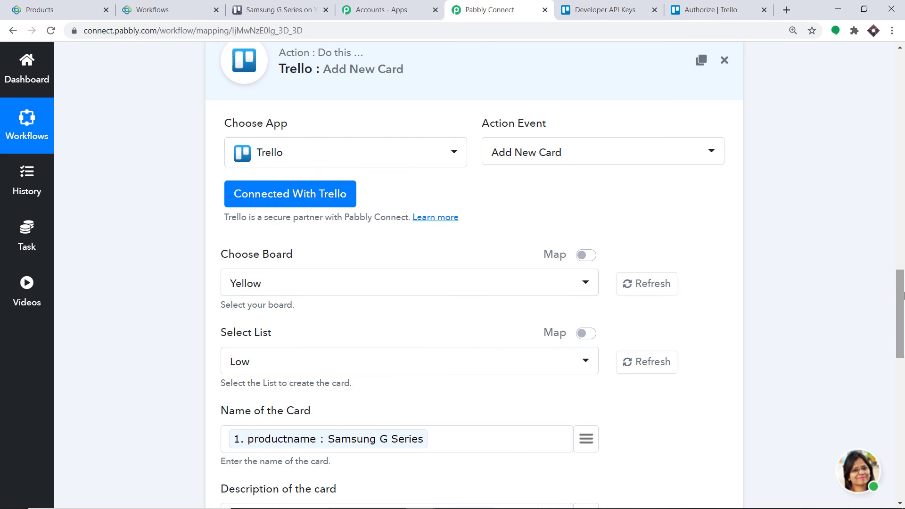
click(323, 255)
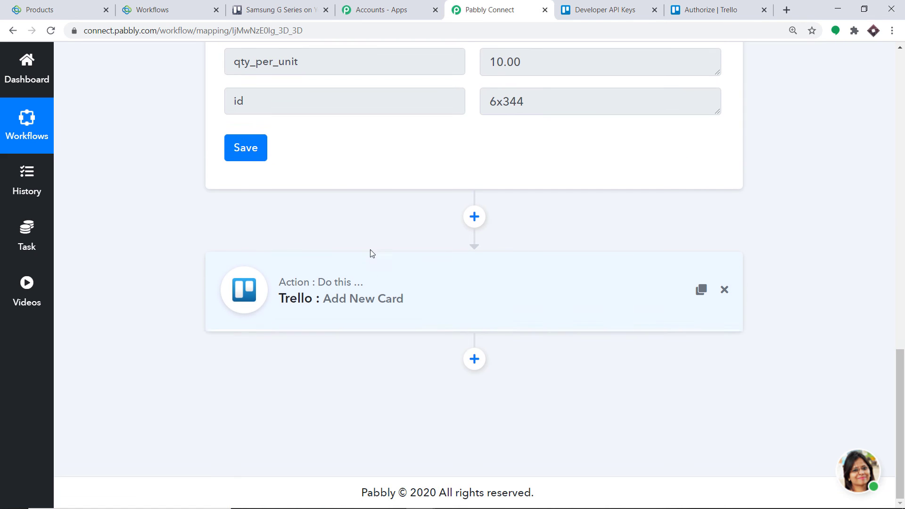
scroll(903, 227, up, 5)
scroll(903, 226, up, 10)
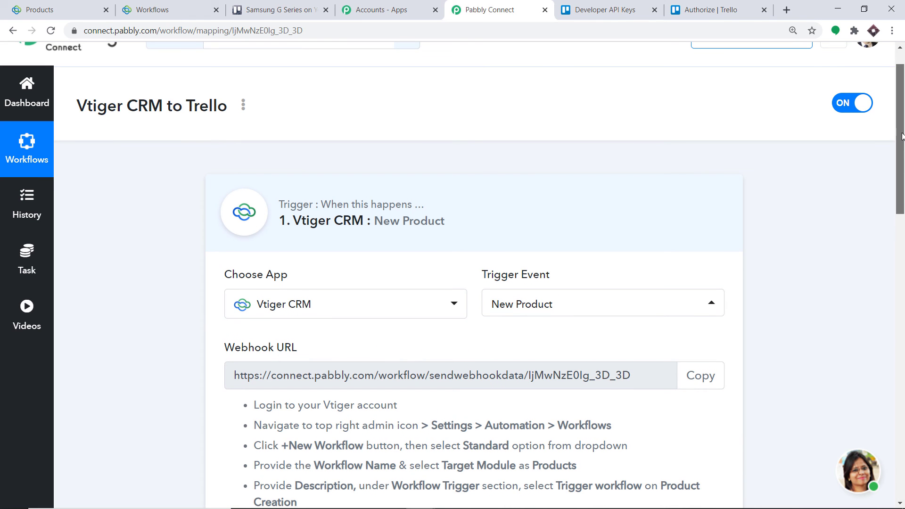
click(352, 200)
scroll(891, 158, up, 1)
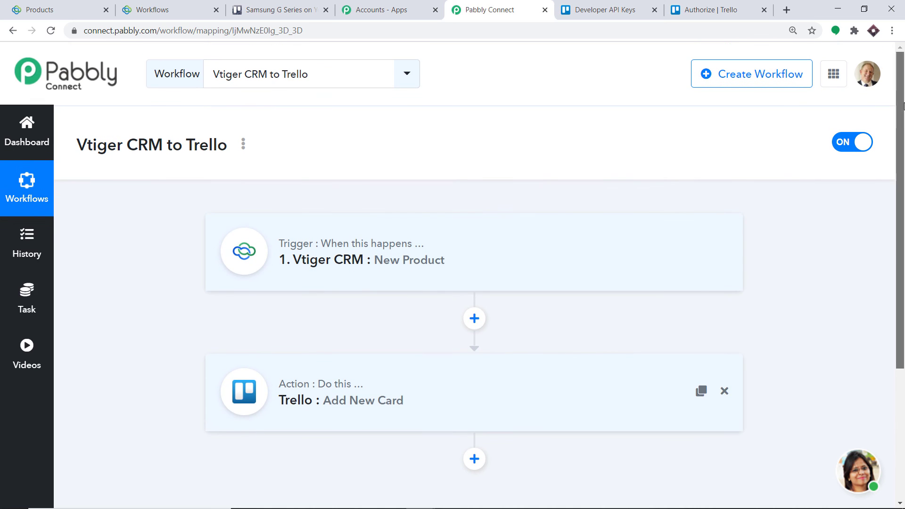
scroll(891, 158, down, 2)
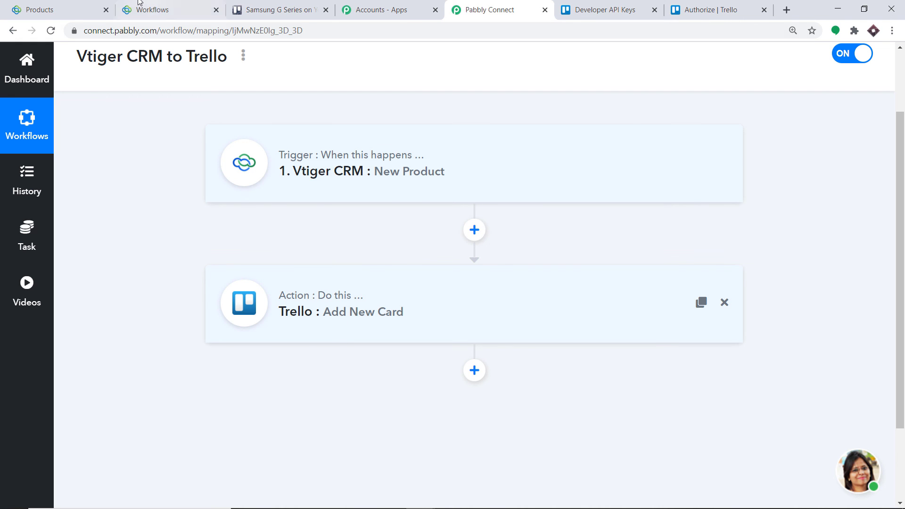
- Switch to Vtiger and start a new product named Lenovo Yoga Series with a unit price of 10000
click(74, 7)
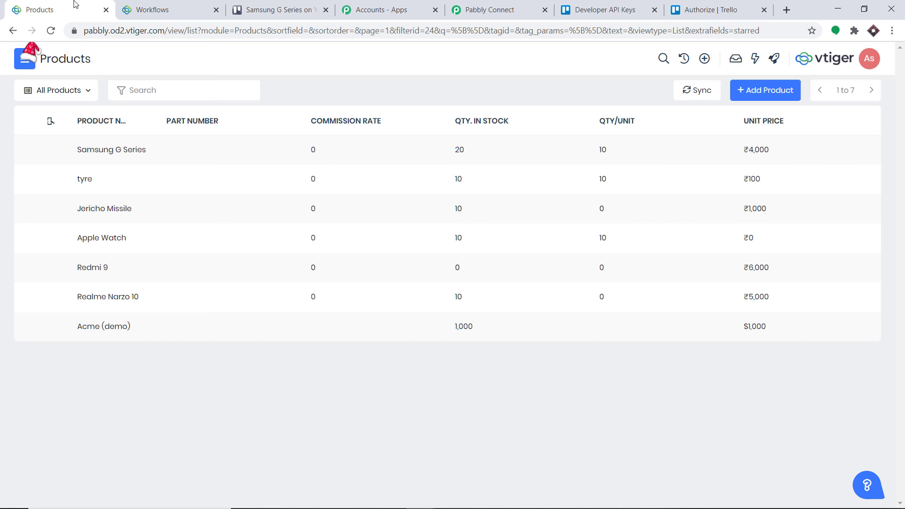
click(783, 89)
click(426, 112)
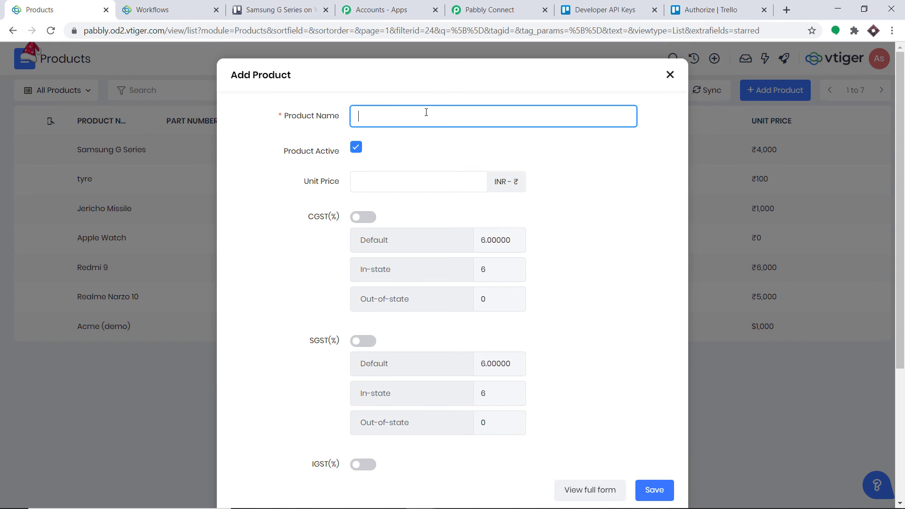
text(Lenovo Yoga Series)
click(383, 183)
text(10000)
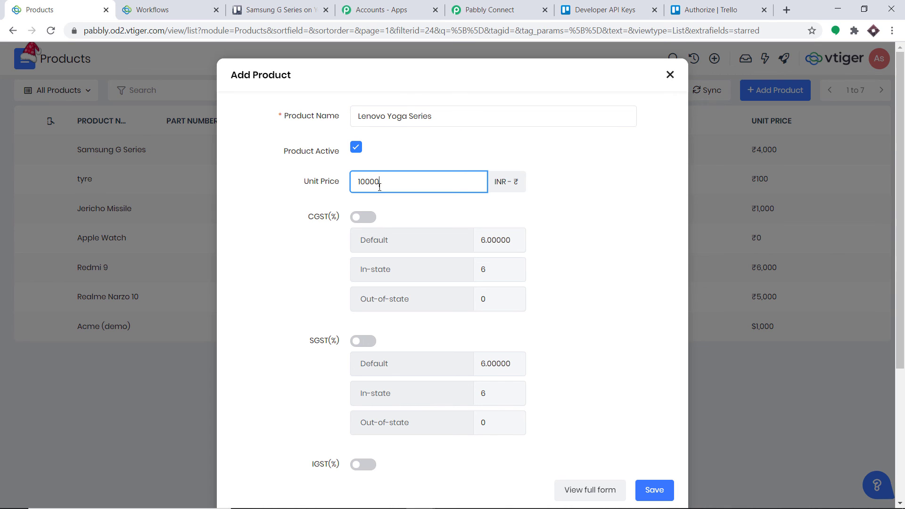
- Open the full product form and set both Qty/Unit and Qty. in Stock to 20
scroll(379, 186, down, 4)
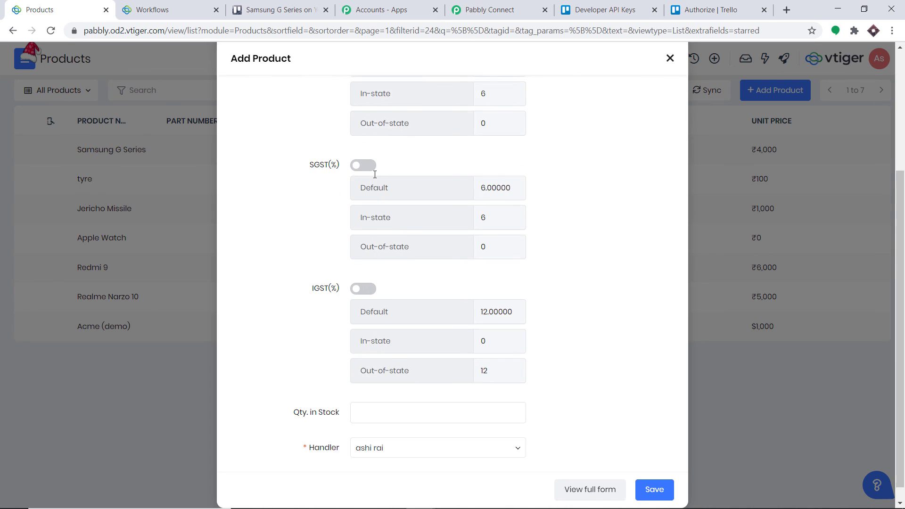
click(583, 475)
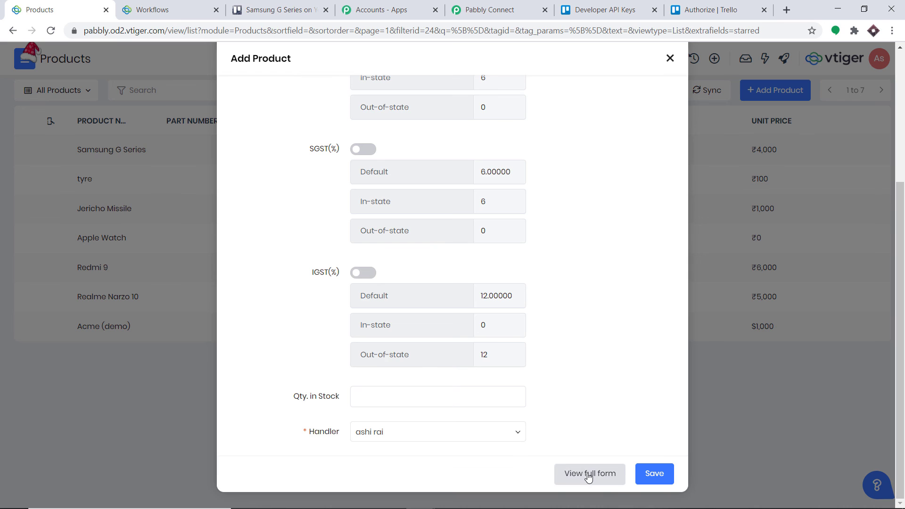
scroll(387, 190, down, 3)
scroll(387, 189, down, 3)
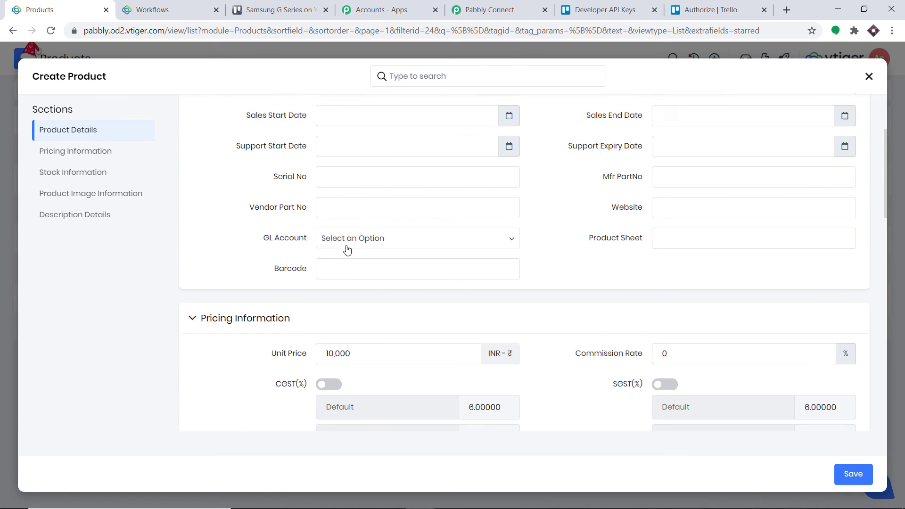
scroll(536, 267, down, 7)
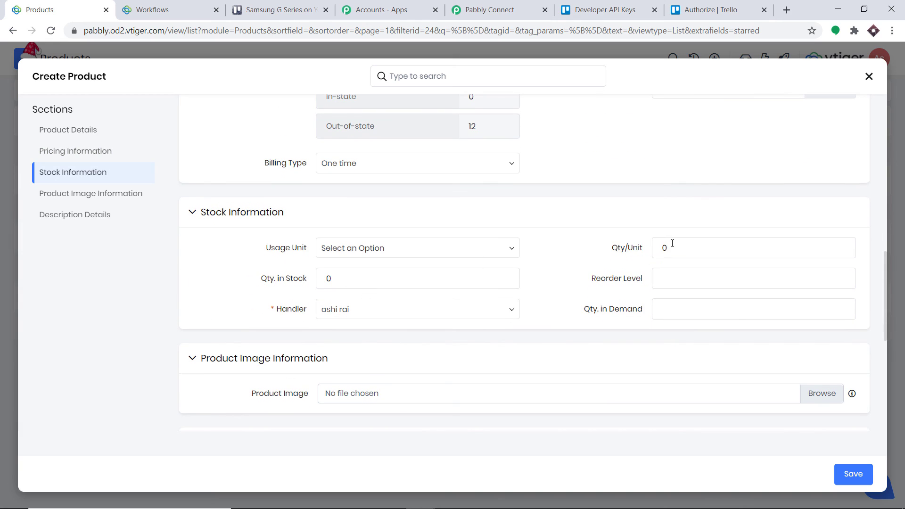
click(677, 243)
text(20)
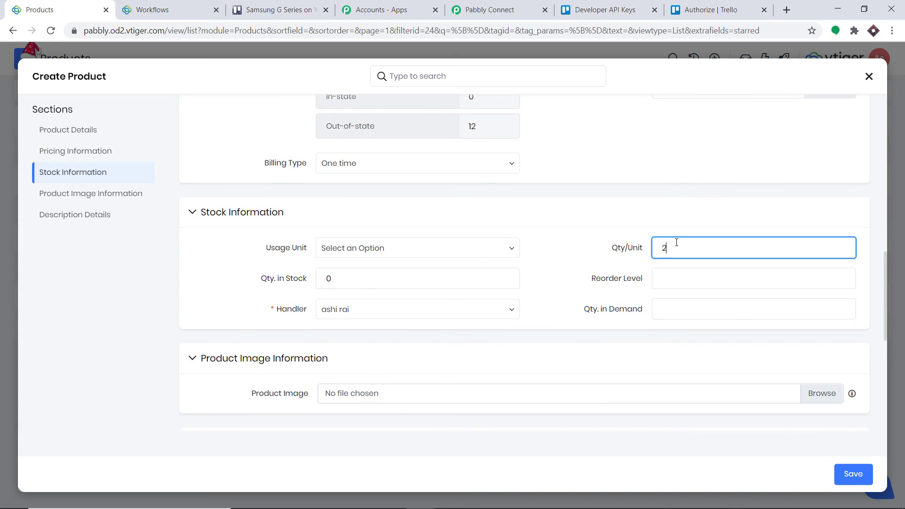
click(341, 283)
text(20)
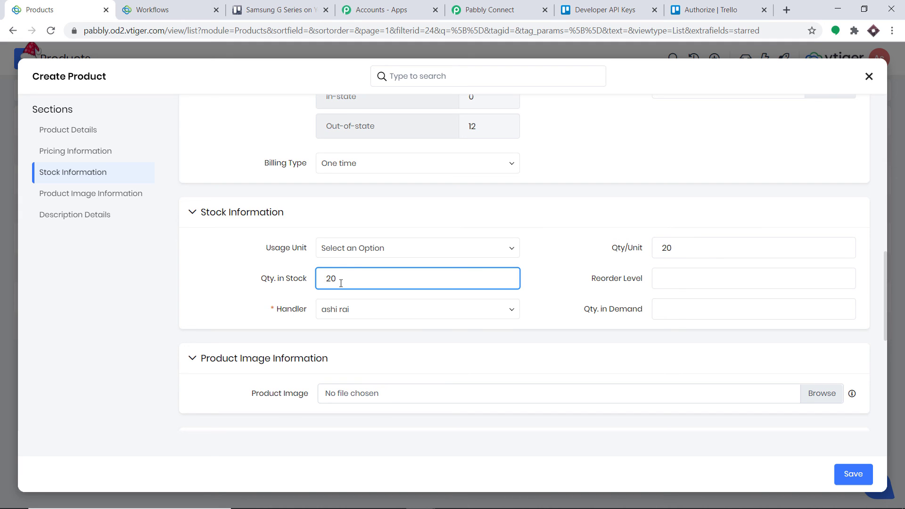
- Enter a description calling the item a "Beautiful product" and save the new product
scroll(340, 284, down, 6)
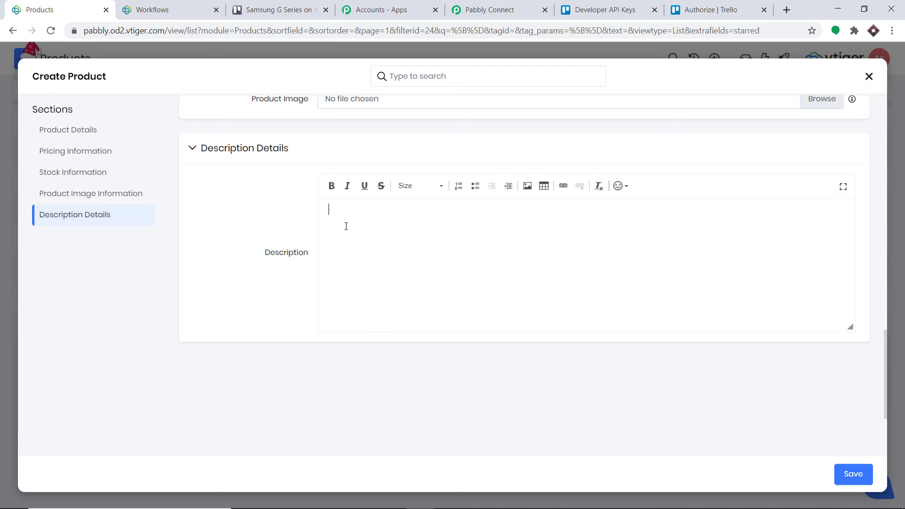
text(Th)
text(Beautiful)
text( product)
scroll(471, 216, up, 8)
scroll(471, 217, down, 3)
click(840, 474)
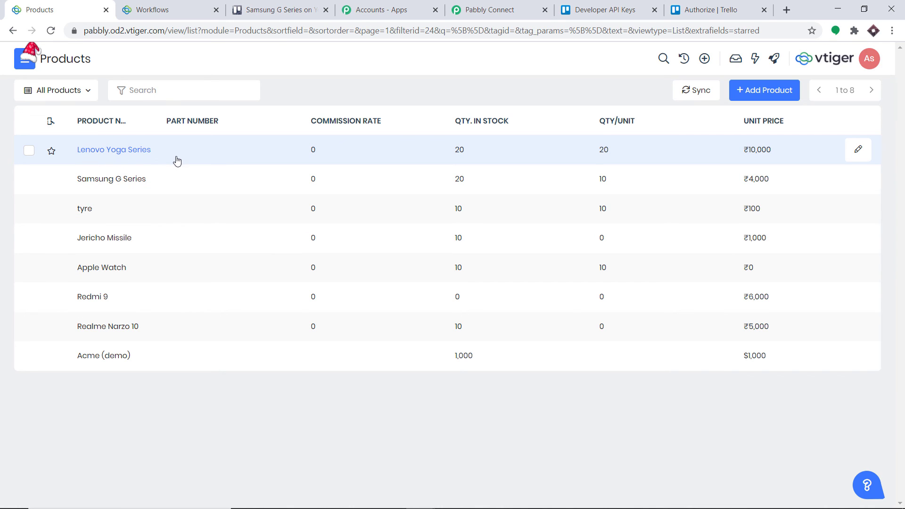
- Switch to Trello, close the Samsung G Series card and reload the Yellow board
click(280, 4)
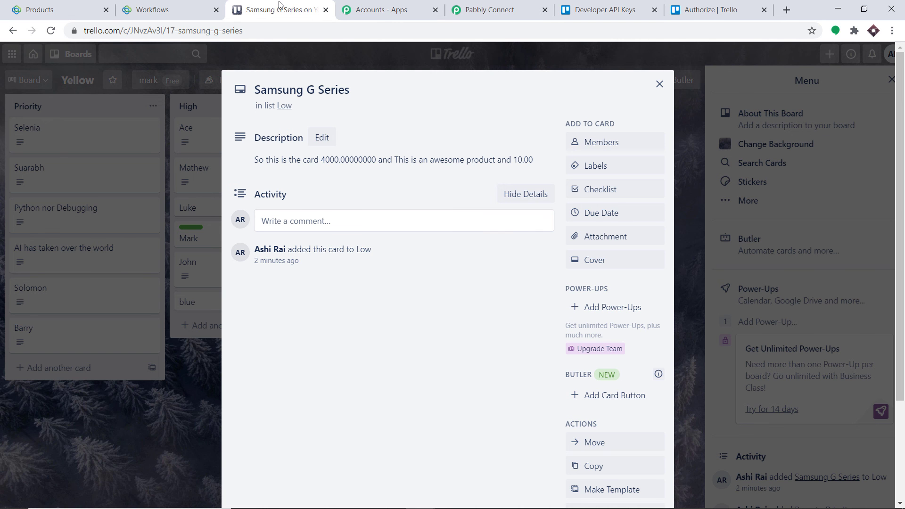
click(659, 84)
click(50, 30)
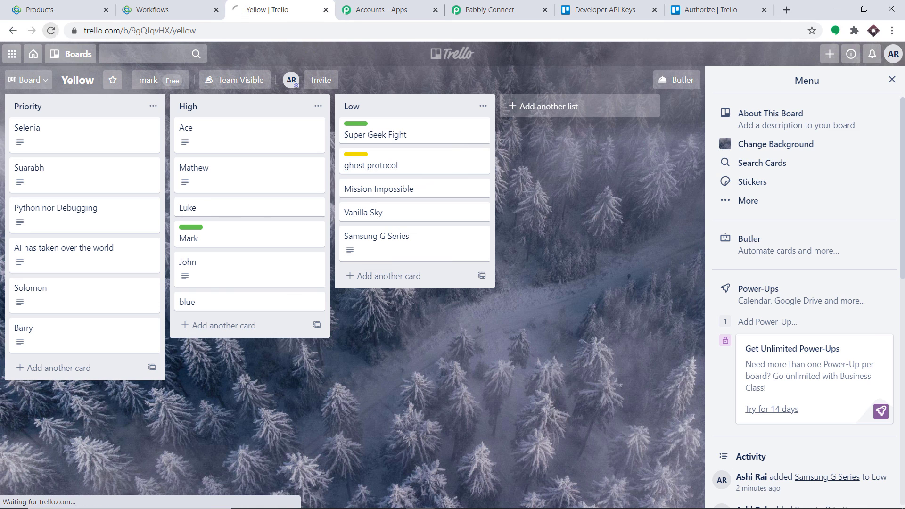